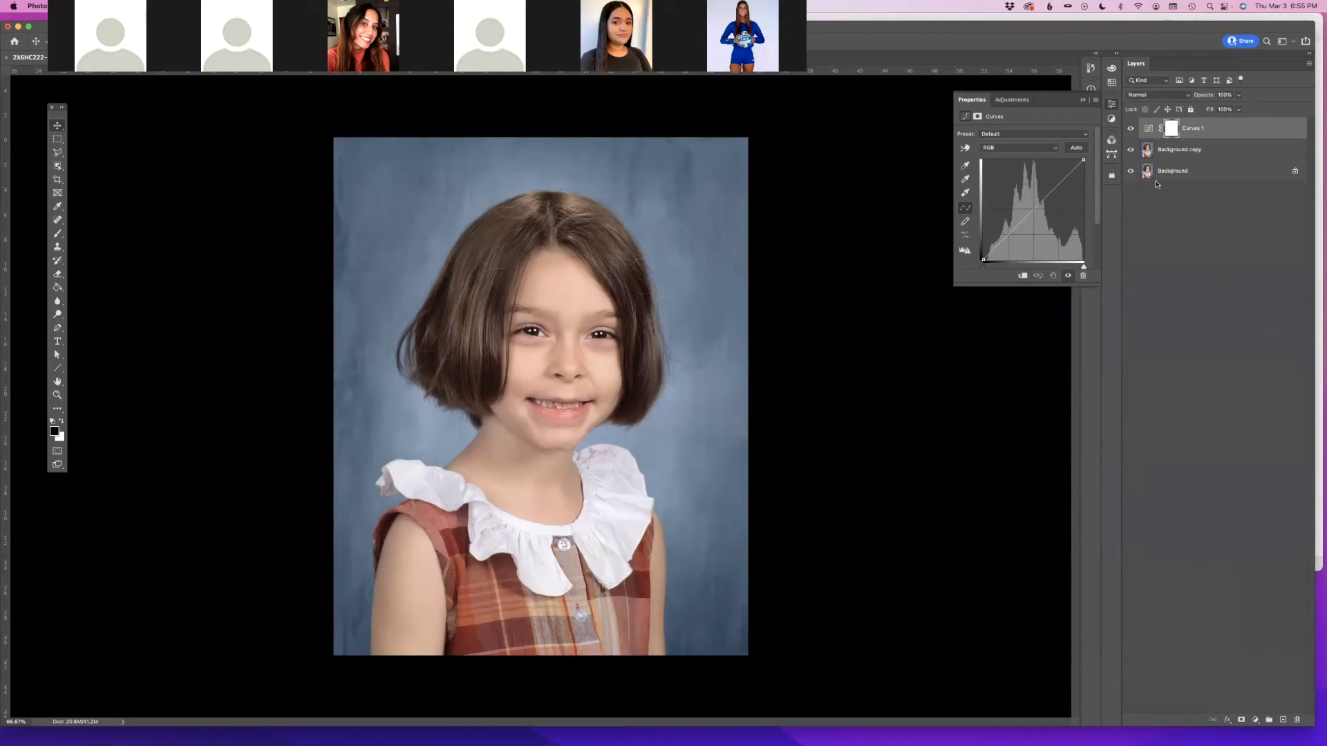
# Brighten the portrait slightly by raising the RGB midtones of the Curves 1 adjustment.
pyautogui.moveTo(1028, 214)
pyautogui.mouseDown()
pyautogui.moveTo(1022, 193)
pyautogui.moveTo(1038, 222)
pyautogui.moveTo(1024, 207)
pyautogui.mouseUp()
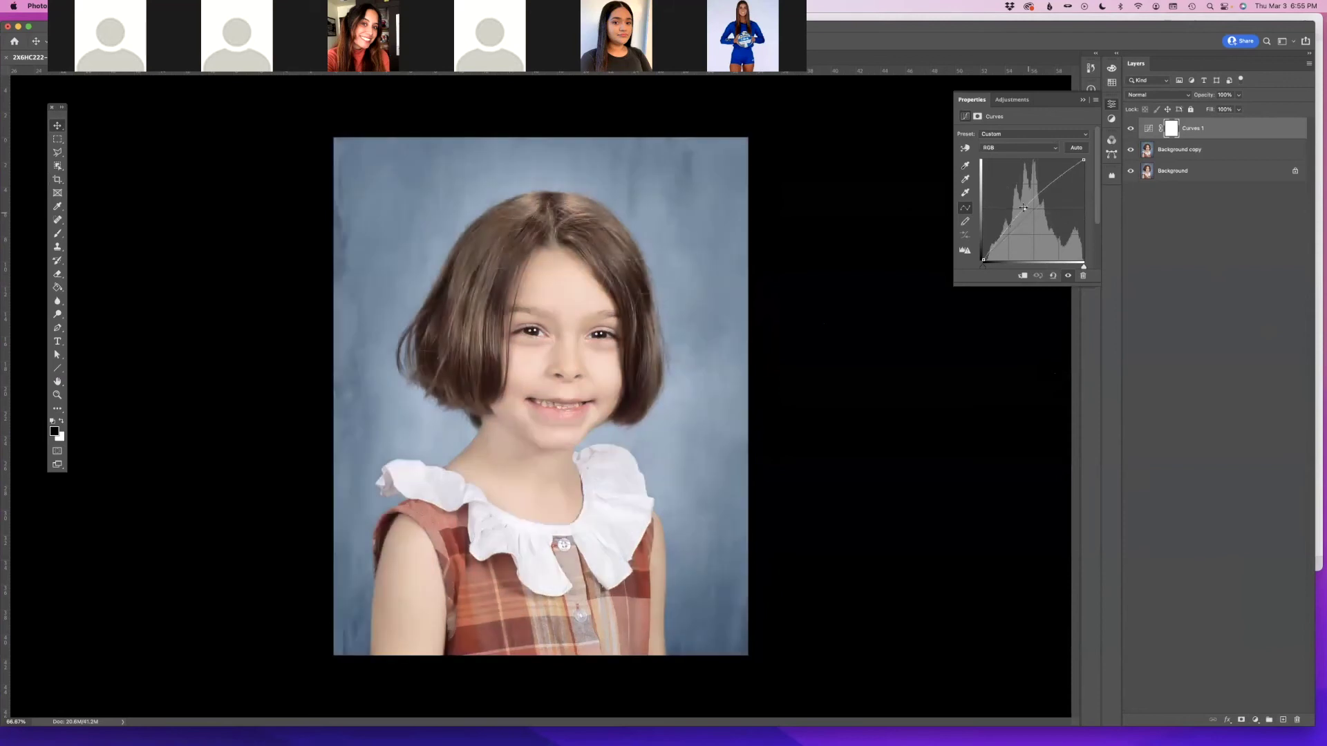
pyautogui.click(1082, 101)
# On the Background copy layer, select the girl with the Object Selection tool and add a layer mask from the selection.
pyautogui.click(61, 421)
pyautogui.hotkey('alt', '[')
pyautogui.click(57, 166)
pyautogui.moveTo(347, 164); pyautogui.dragTo(733, 631)
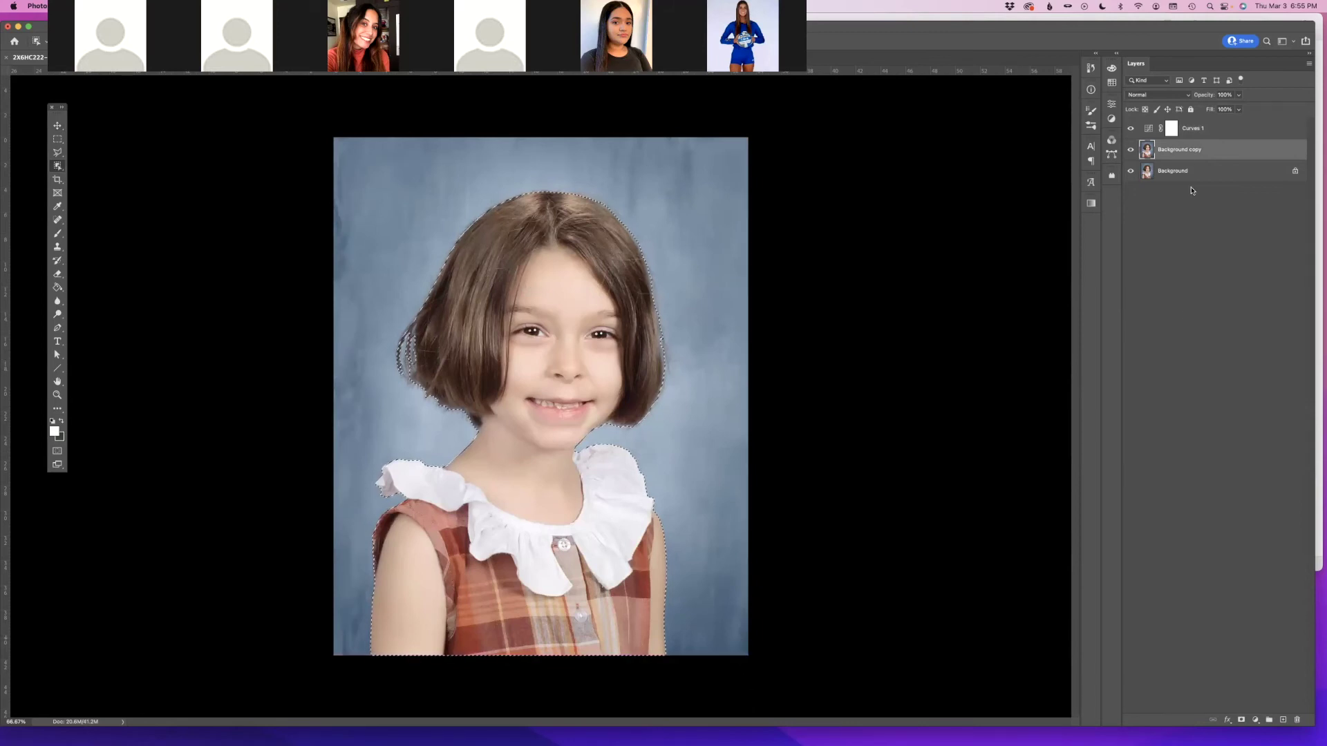
pyautogui.click(1241, 721)
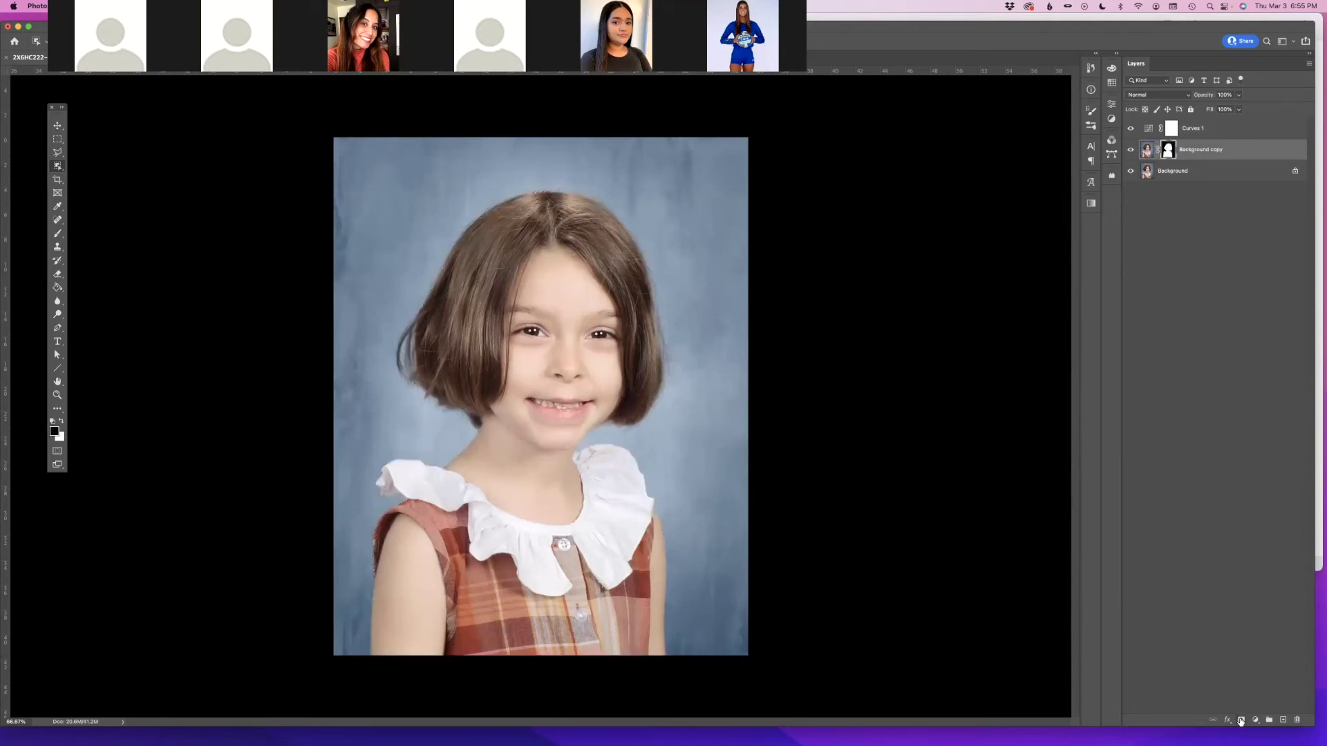
# Hide the Background and Curves 1 layers, toggling Background copy's visibility to check the masked cutout.
pyautogui.click(1130, 150)
pyautogui.click(1130, 150)
pyautogui.click(1131, 171)
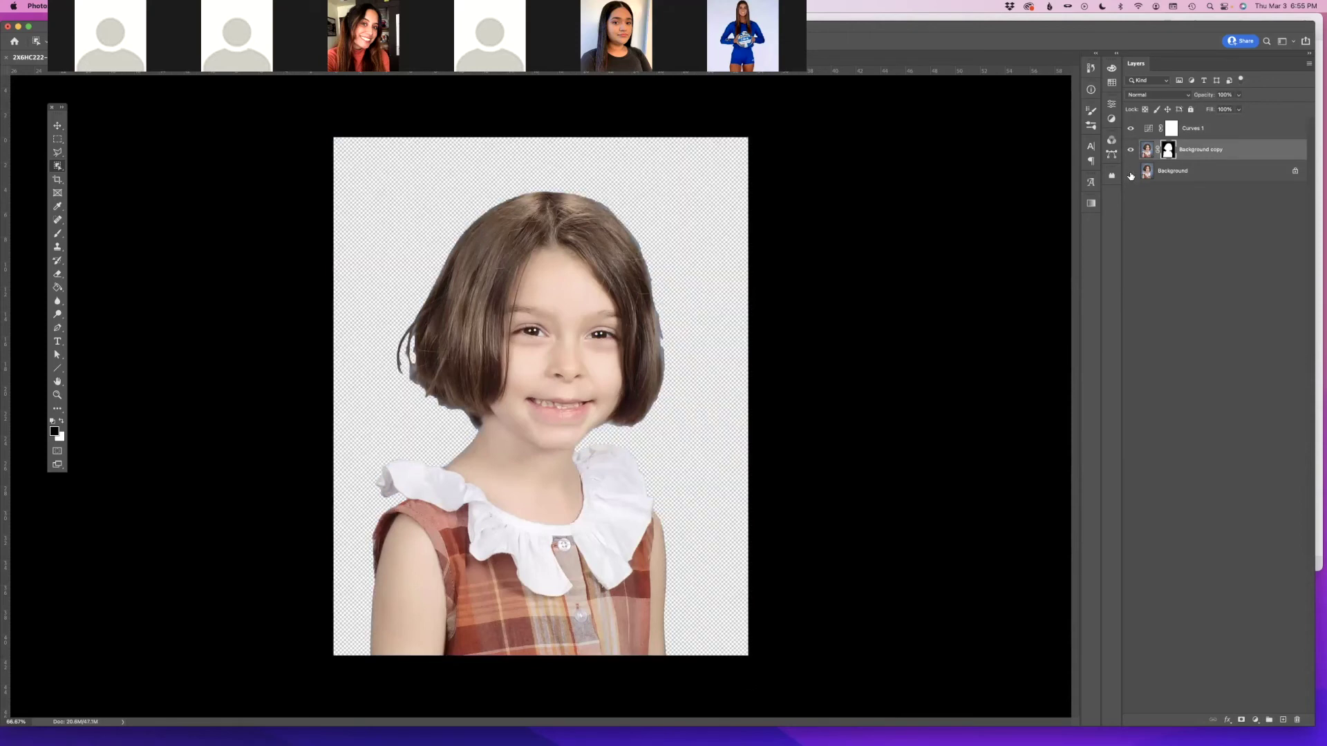
pyautogui.click(1131, 151)
pyautogui.click(1131, 151)
pyautogui.click(1131, 152)
pyautogui.click(1130, 153)
pyautogui.click(1131, 152)
pyautogui.click(1130, 152)
pyautogui.click(1131, 129)
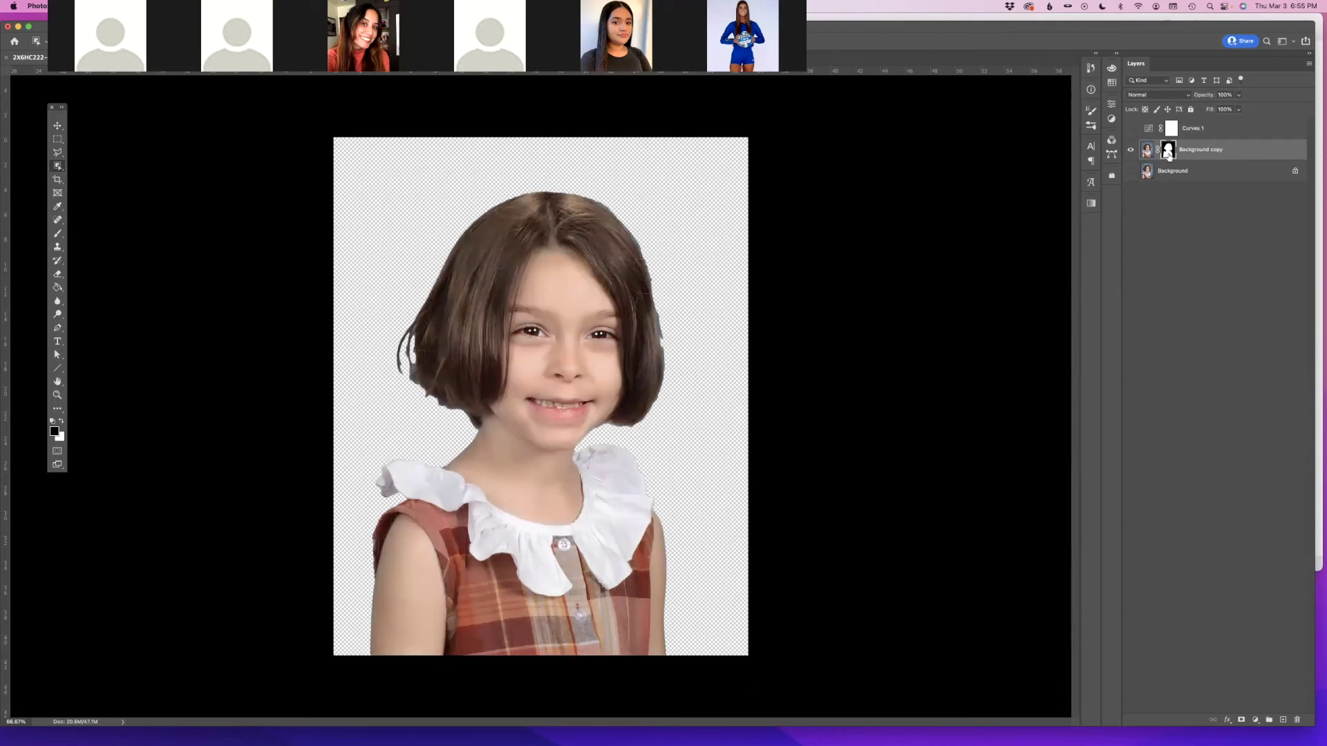
# Load the Background copy mask as a selection and add a Curves adjustment that strongly darkens only the girl.
pyautogui.keyDown('super'); pyautogui.click(1168, 153); pyautogui.keyUp('super')
pyautogui.click(1256, 719)
pyautogui.click(1268, 574)
pyautogui.moveTo(1026, 217)
pyautogui.mouseDown()
pyautogui.moveTo(1033, 234)
pyautogui.moveTo(1027, 205)
pyautogui.moveTo(1047, 227)
pyautogui.mouseUp()
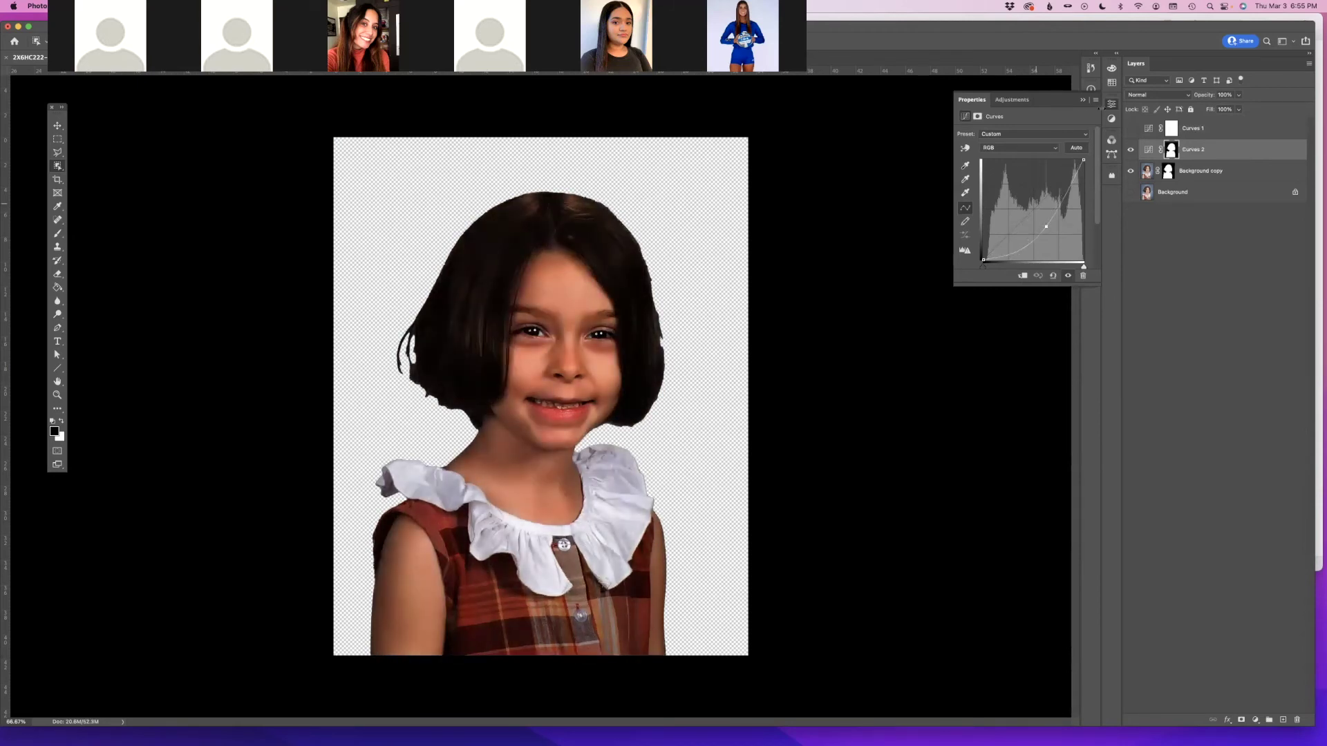
pyautogui.click(1083, 101)
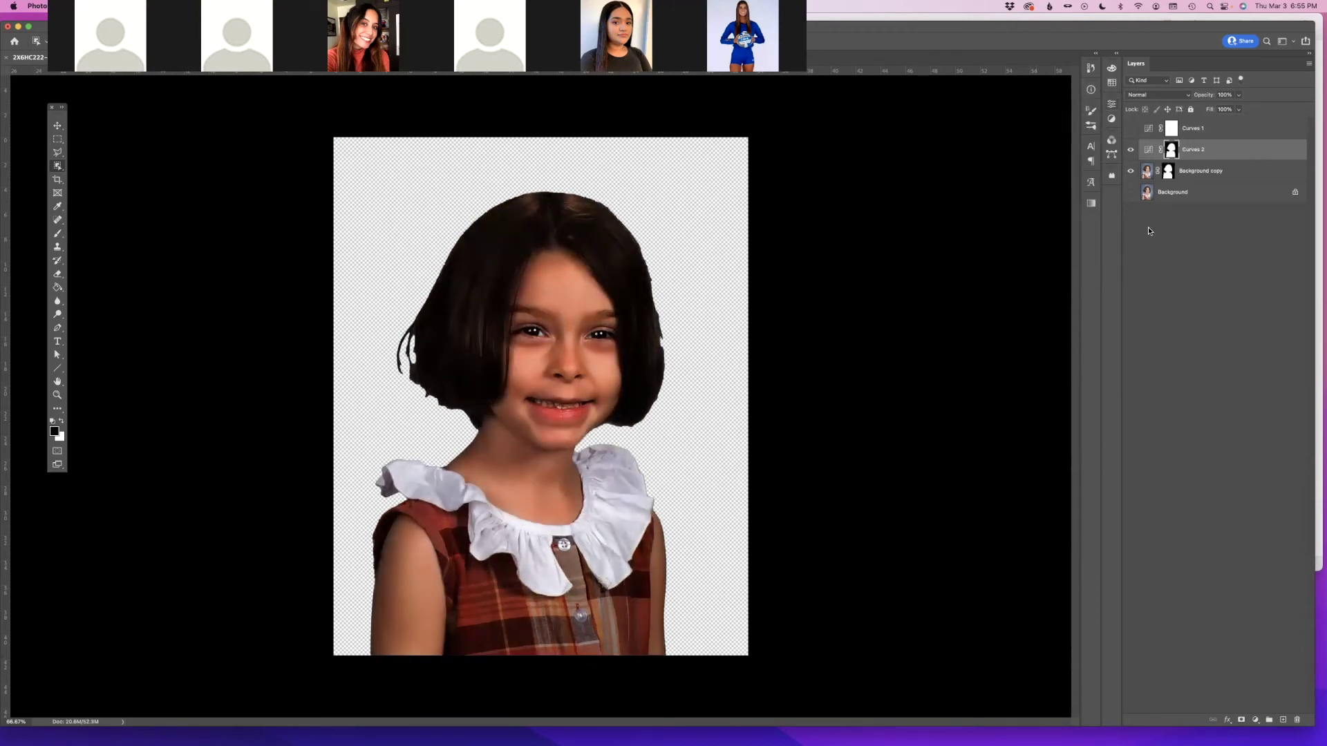
# Hide the Background copy and Curves 2 layers and show only the original Background layer.
pyautogui.click(1130, 170)
pyautogui.click(1131, 149)
pyautogui.doubleClick(1217, 192)
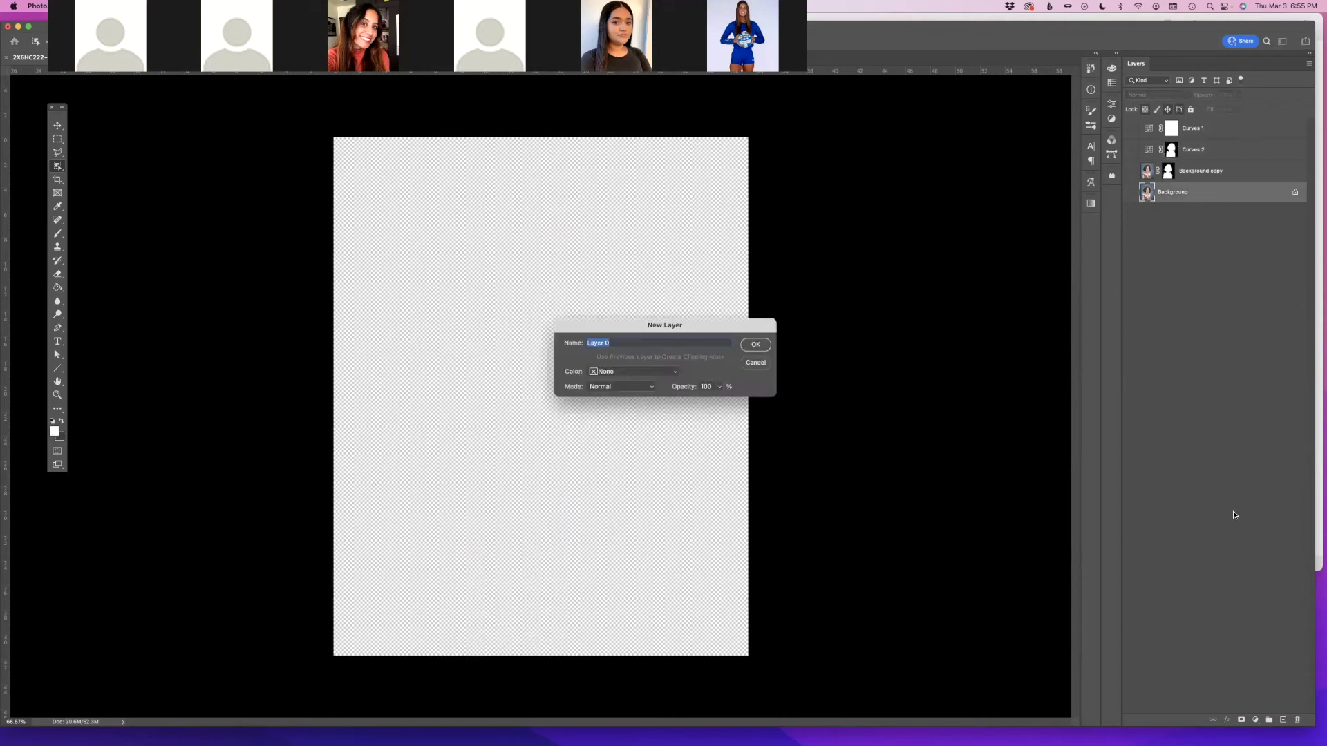
pyautogui.click(756, 362)
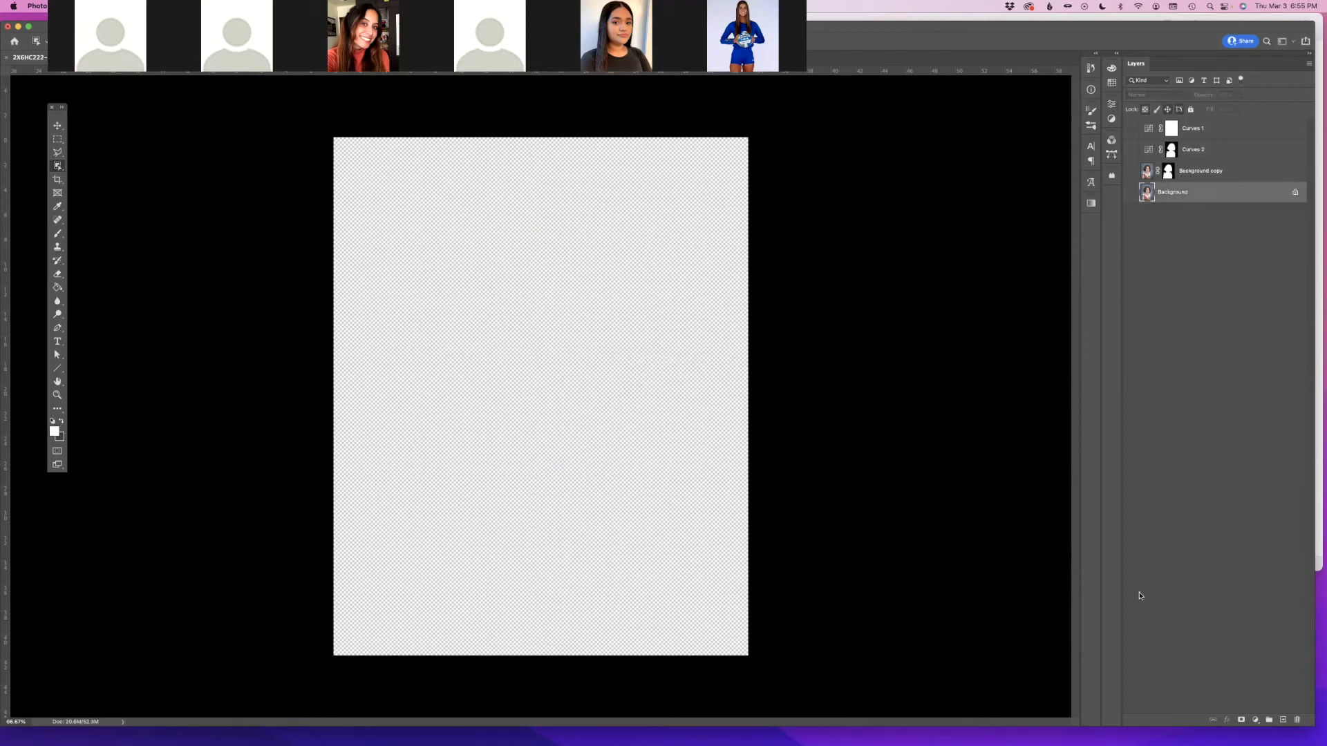
pyautogui.click(1130, 192)
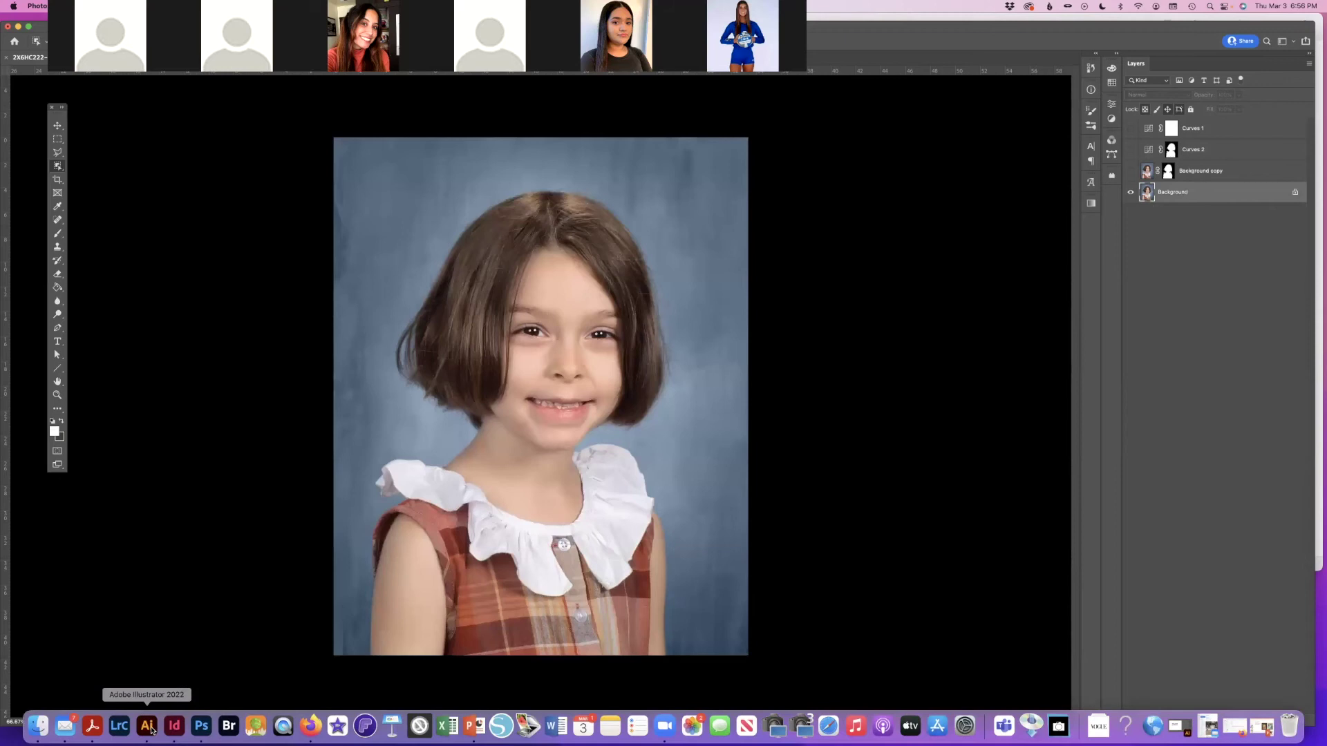
# Copy the "festival" text from the Illustrator document and paste it into the Photoshop portrait as a Smart Object above the Background.
pyautogui.click(151, 724)
pyautogui.click(184, 112)
pyautogui.click(345, 364)
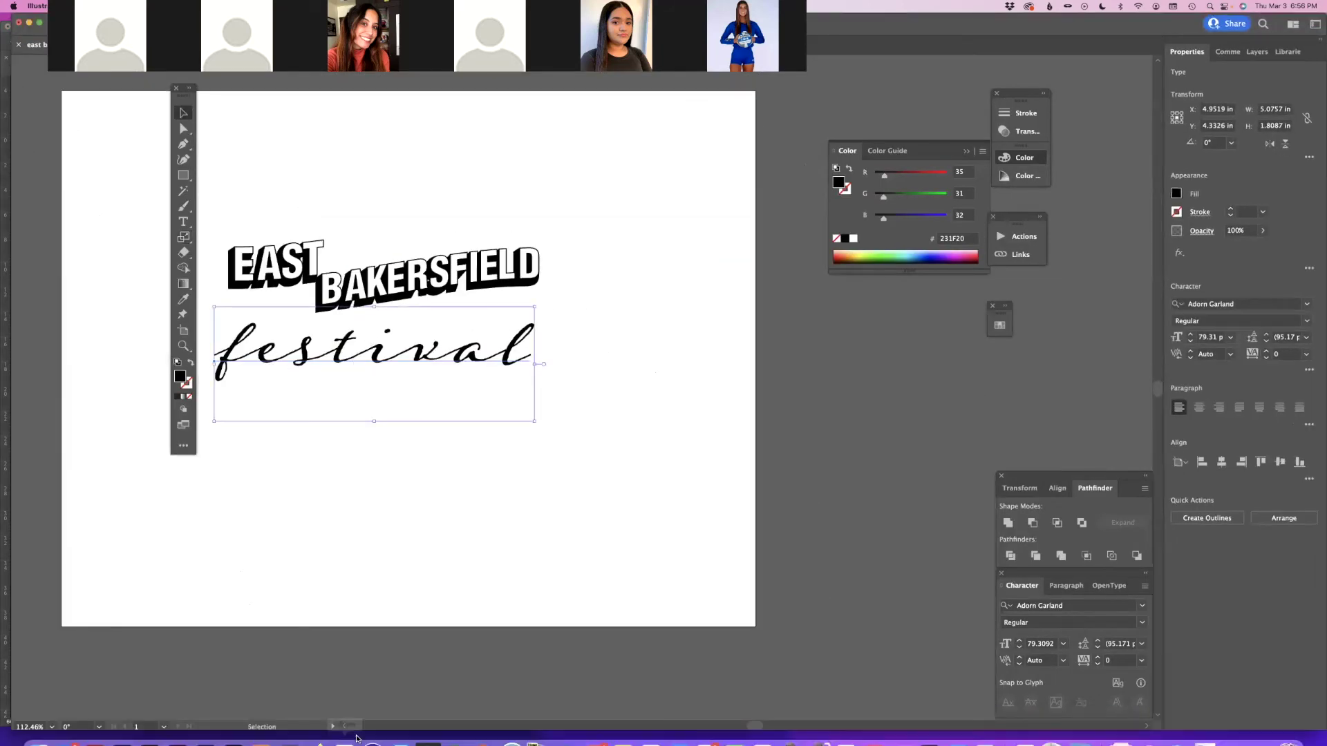
pyautogui.moveTo(207, 730)
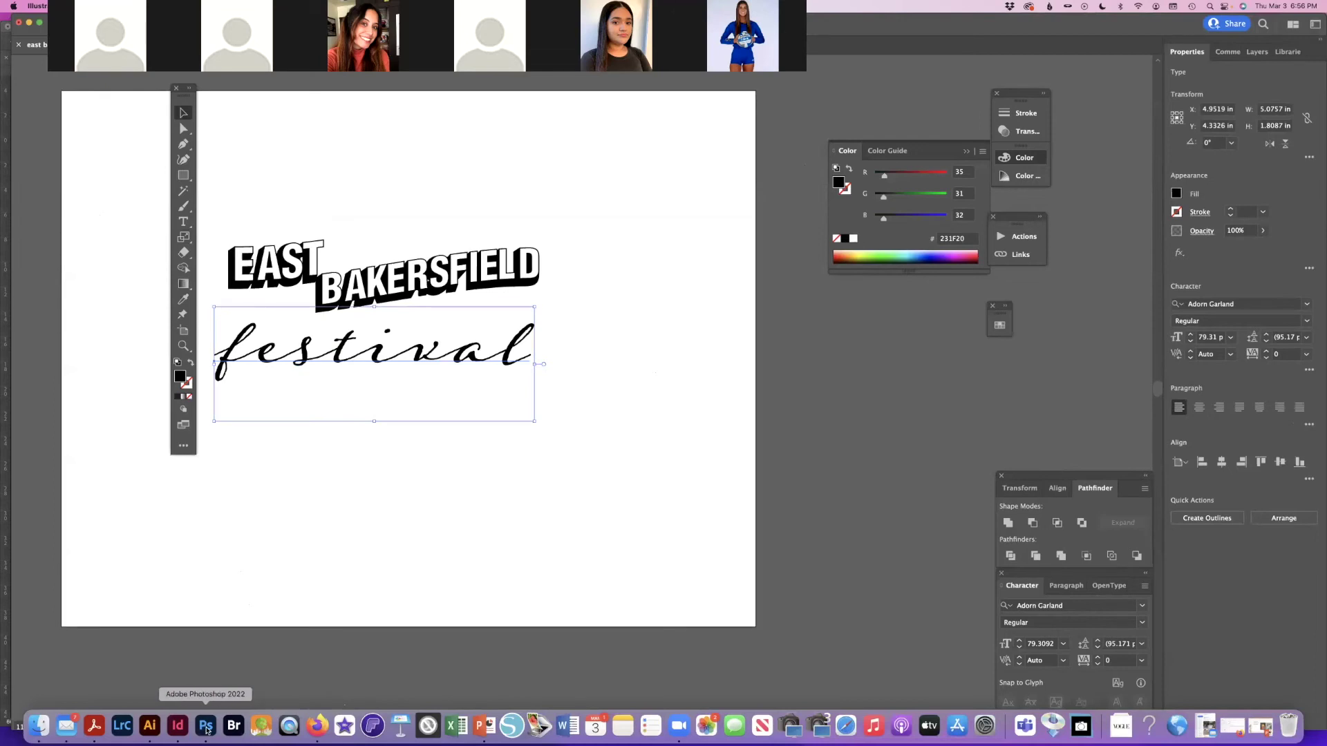
pyautogui.click(207, 729)
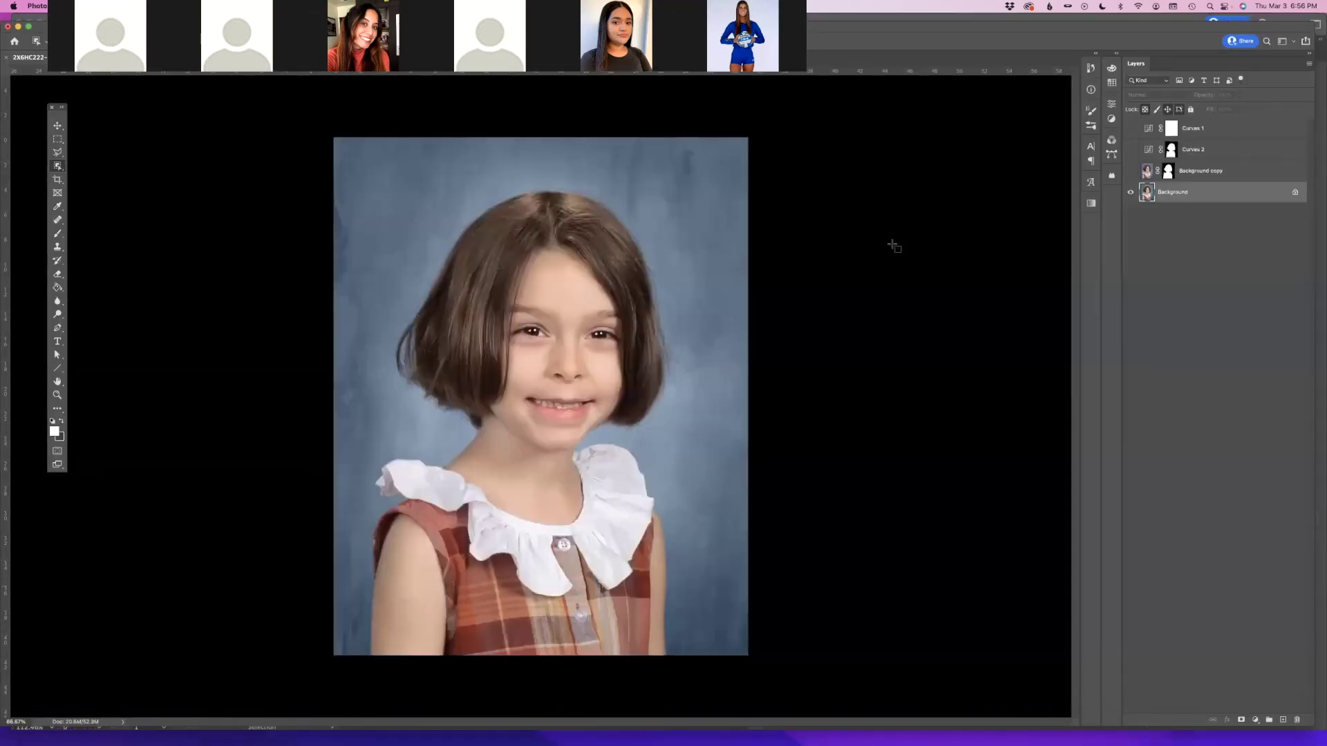
pyautogui.press('super+v')
pyautogui.click(713, 329)
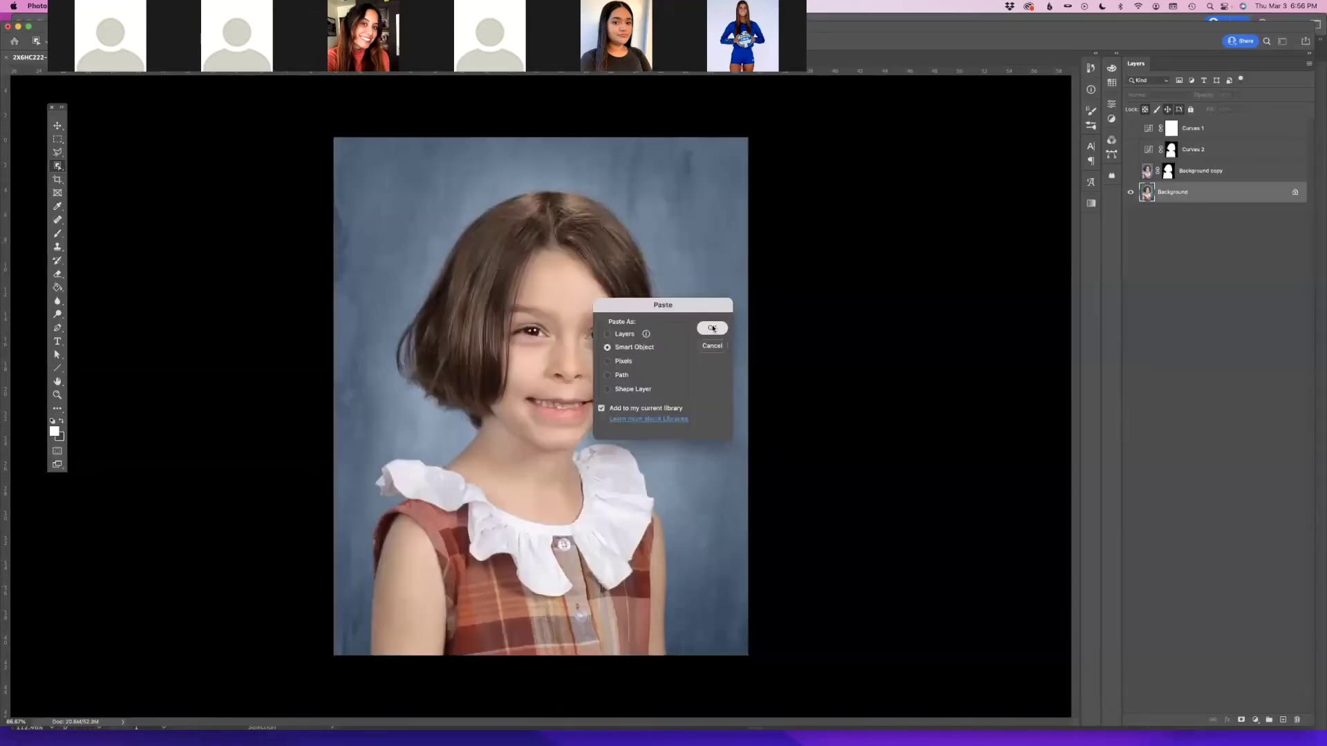
# Enlarge the "festival" lettering to span the top of the portrait, place it, and move the collapsed Libraries panel off the layer list.
pyautogui.moveTo(573, 385); pyautogui.dragTo(778, 312)
pyautogui.moveTo(691, 355); pyautogui.dragTo(533, 233)
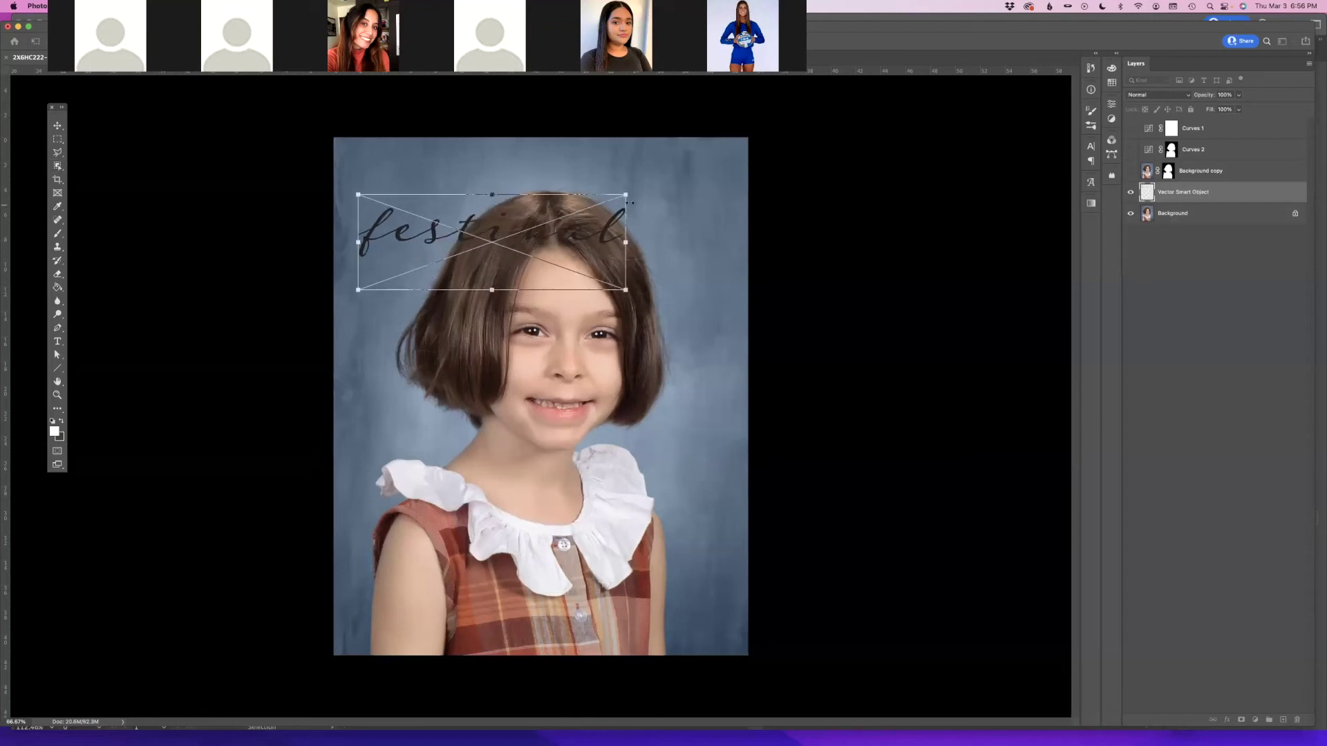
pyautogui.moveTo(627, 192); pyautogui.dragTo(769, 143)
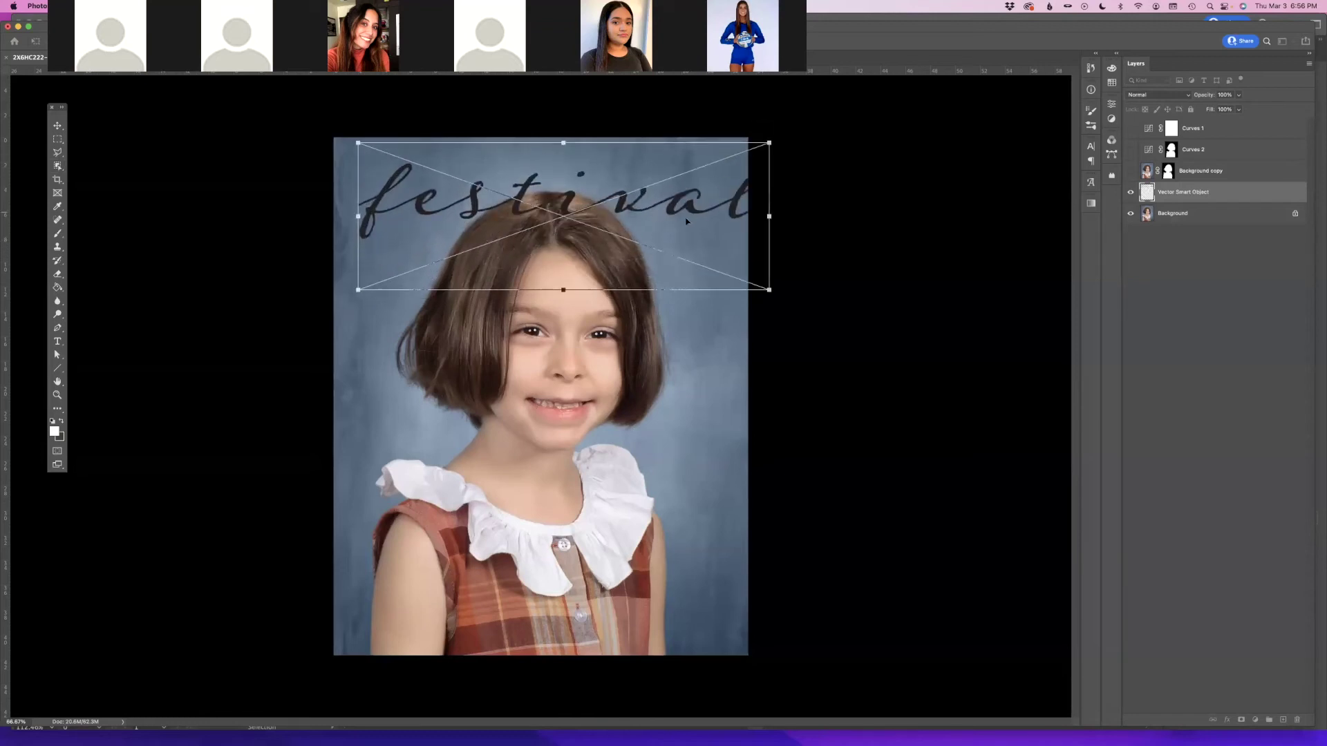
pyautogui.moveTo(676, 214); pyautogui.dragTo(682, 196)
pyautogui.moveTo(752, 134); pyautogui.dragTo(744, 139)
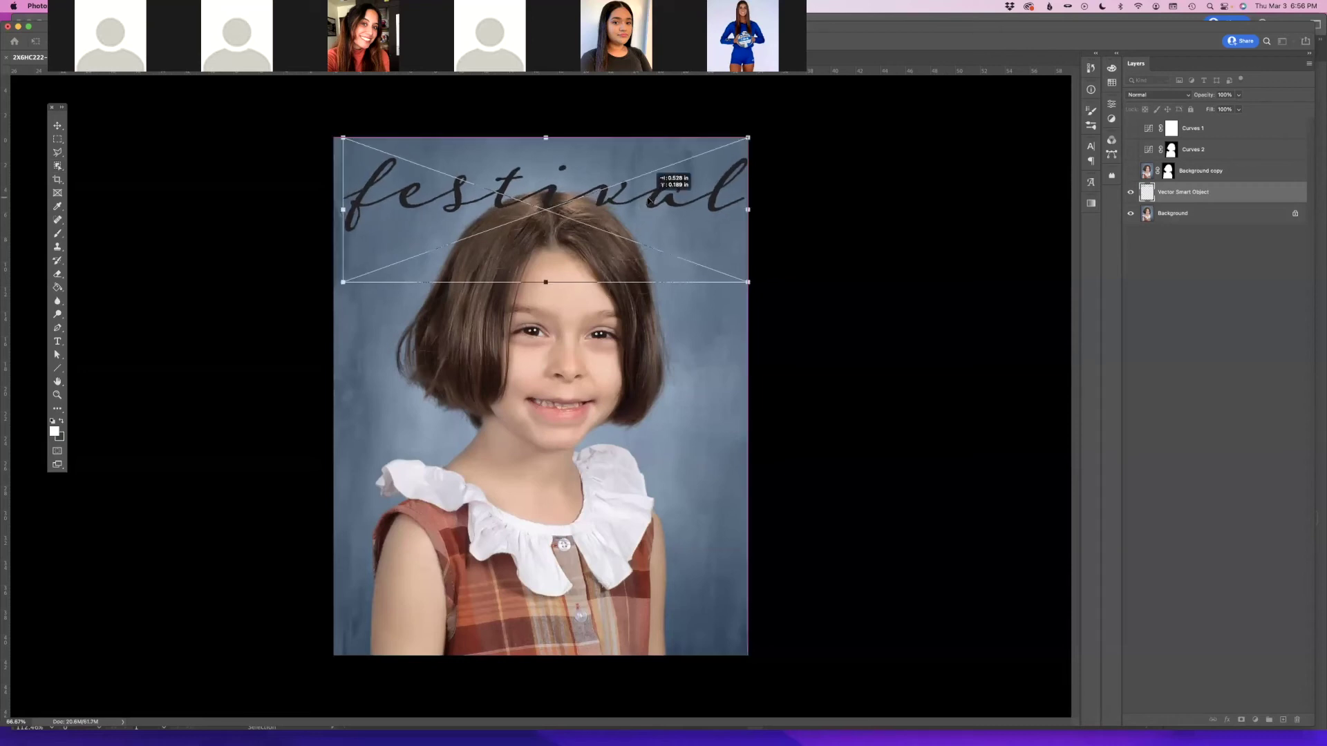
pyautogui.press('Escape')
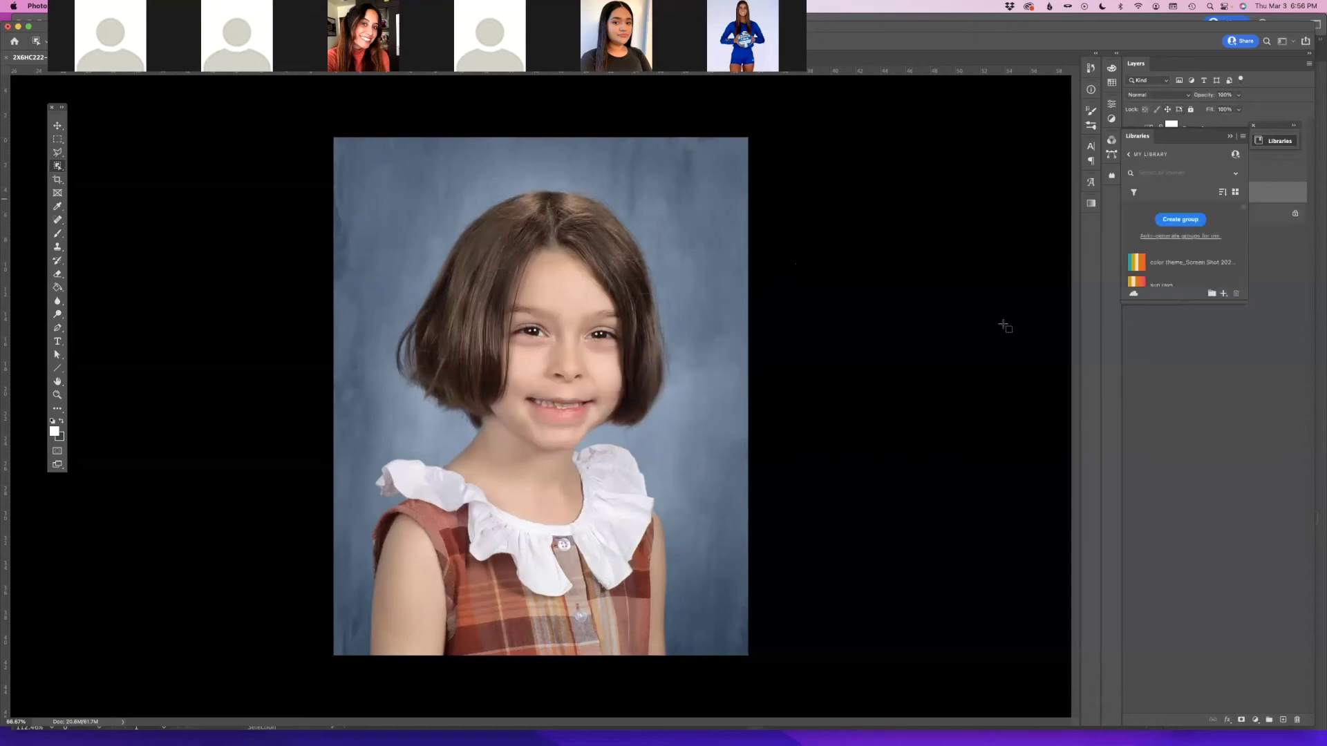
pyautogui.click(1228, 139)
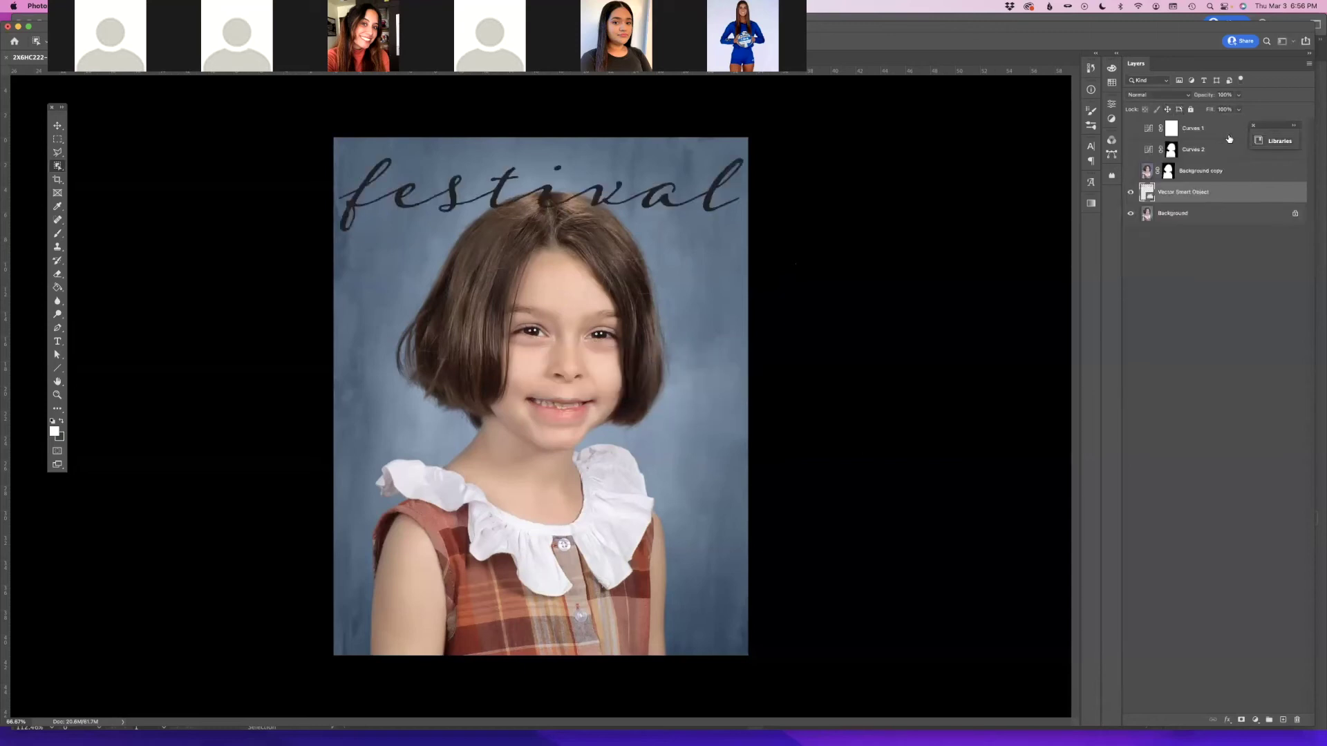
pyautogui.moveTo(1278, 125); pyautogui.dragTo(1197, 331)
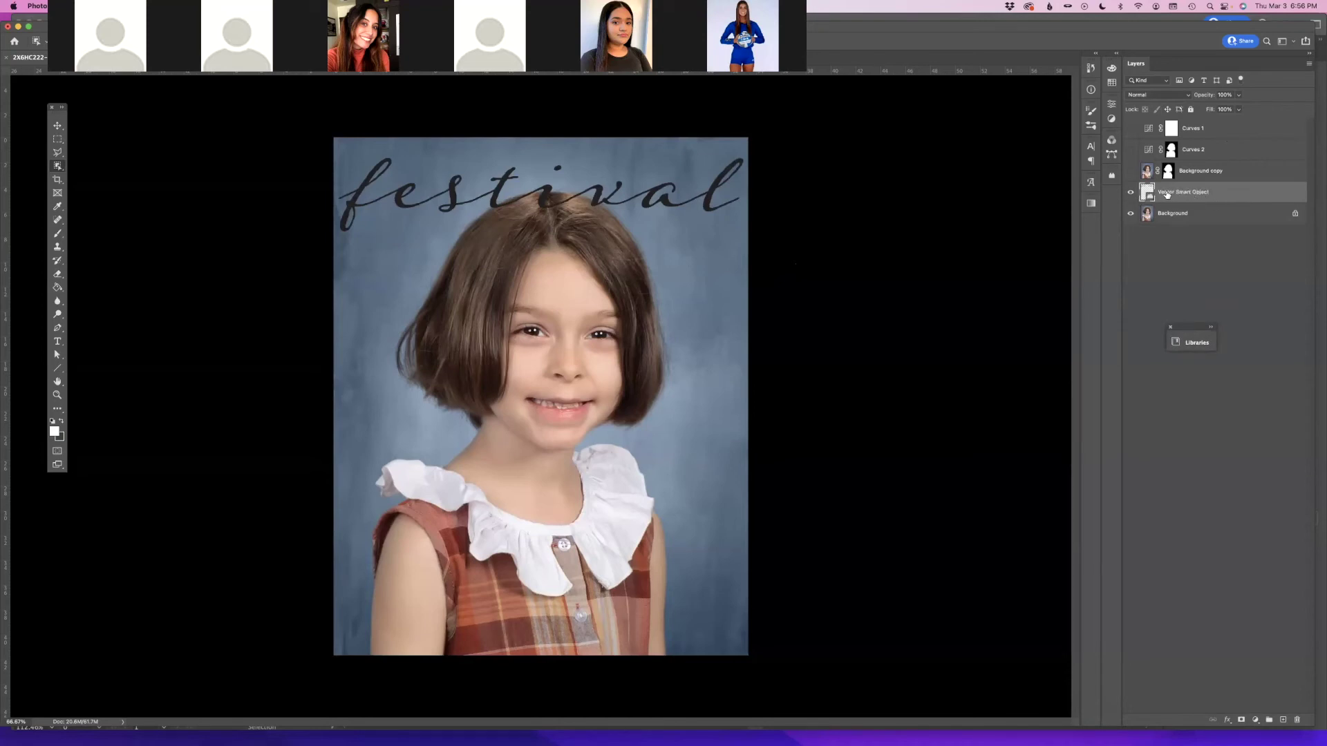
# Add a white layer mask to the Vector Smart Object layer.
pyautogui.click(1240, 721)
# Try to hide the "festival" lettering around the girl's hair by brushing black on the layer mask.
pyautogui.click(58, 235)
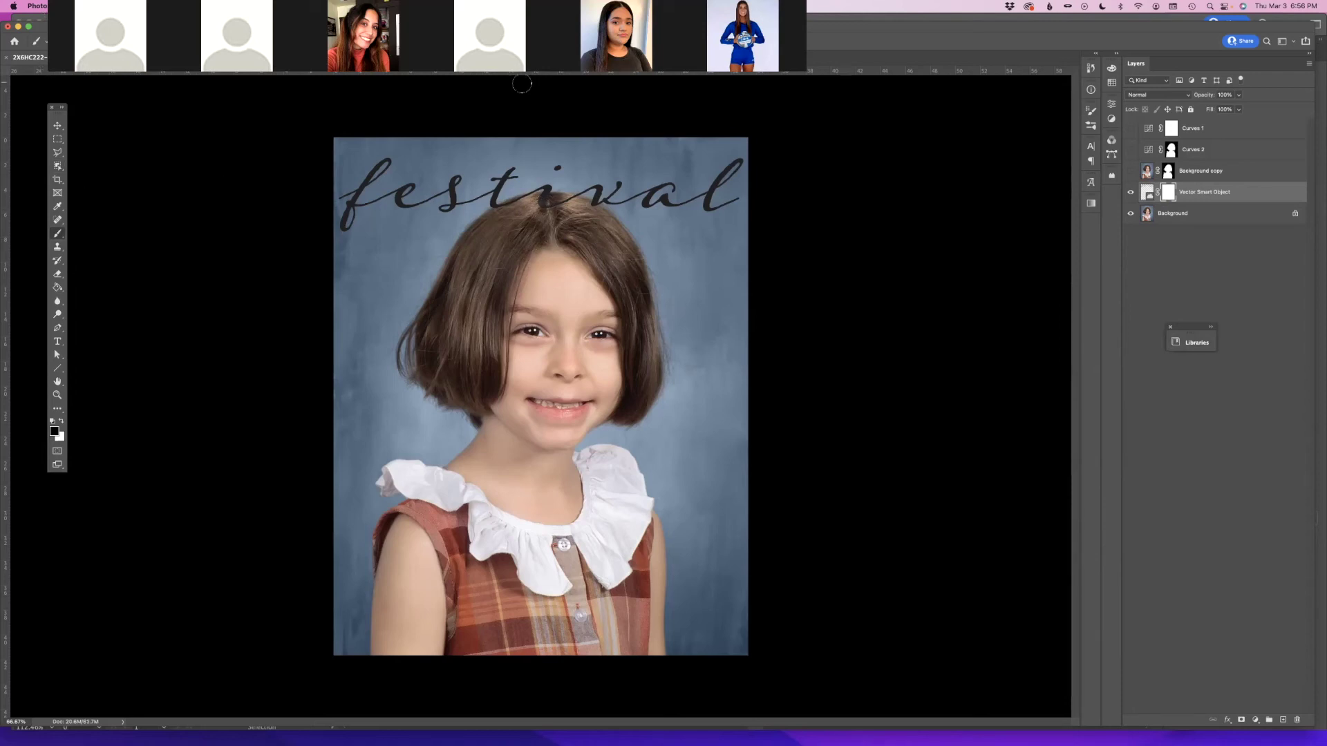
pyautogui.moveTo(196, 44); pyautogui.dragTo(270, 43)
pyautogui.moveTo(430, 213); pyautogui.dragTo(460, 202)
pyautogui.press('super+z')
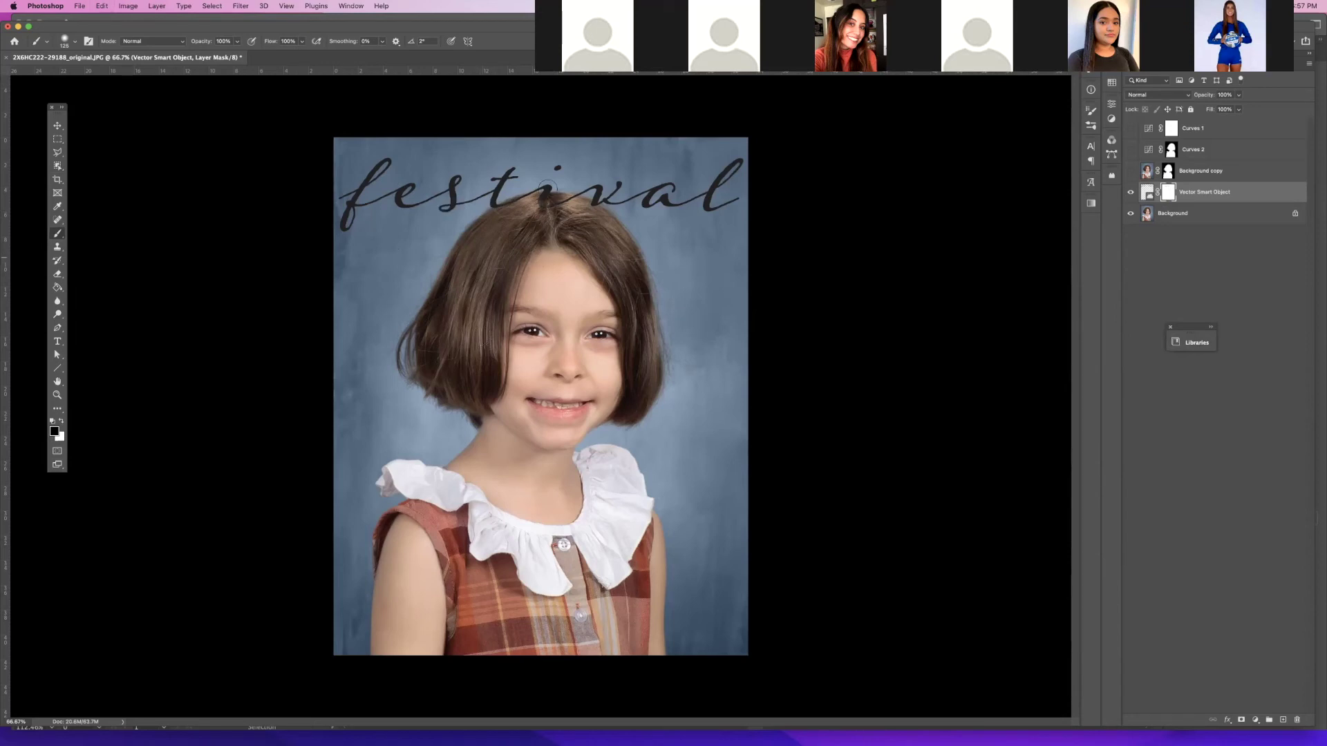
pyautogui.moveTo(563, 199); pyautogui.dragTo(596, 205)
# Load the Background copy mask as a selection, fill it with black on the Vector Smart Object's mask, and deselect.
pyautogui.click(55, 395)
pyautogui.moveTo(552, 217); pyautogui.dragTo(577, 217)
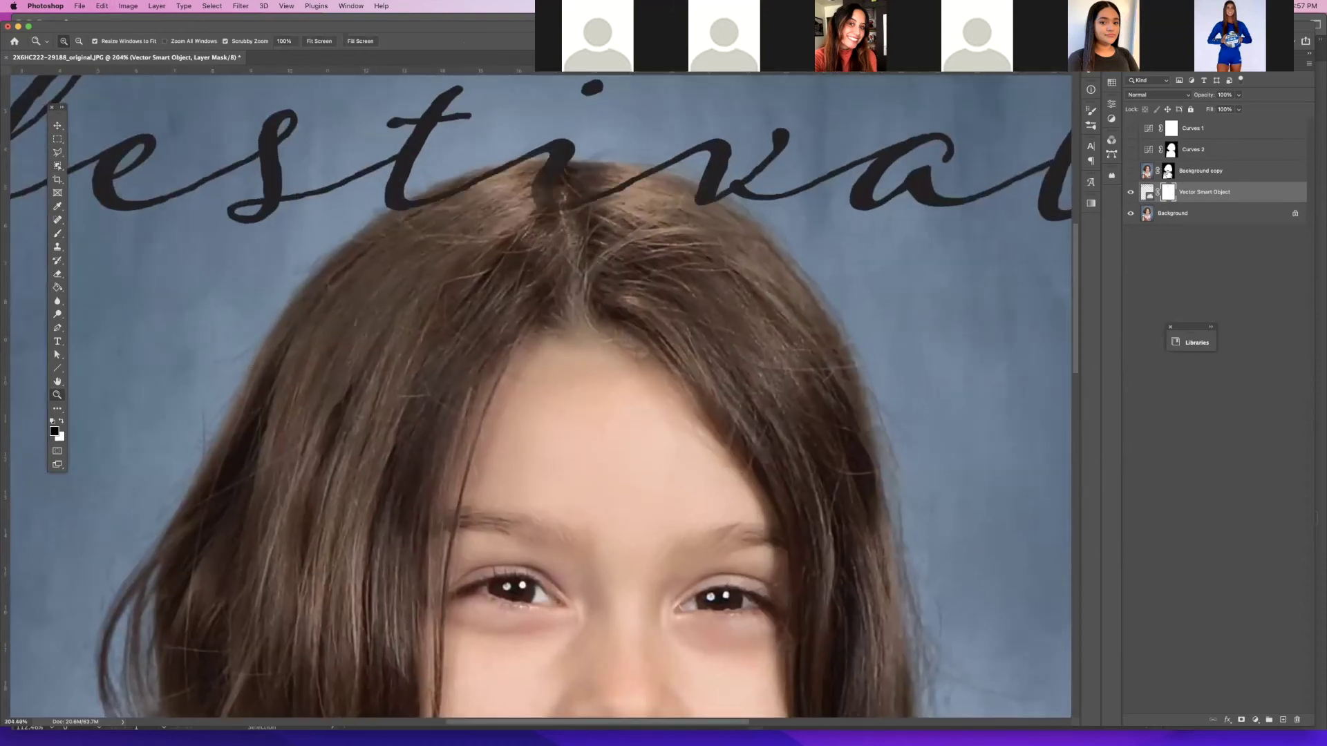
pyautogui.keyDown('super'); pyautogui.click(1168, 170); pyautogui.keyUp('super')
pyautogui.click(57, 287)
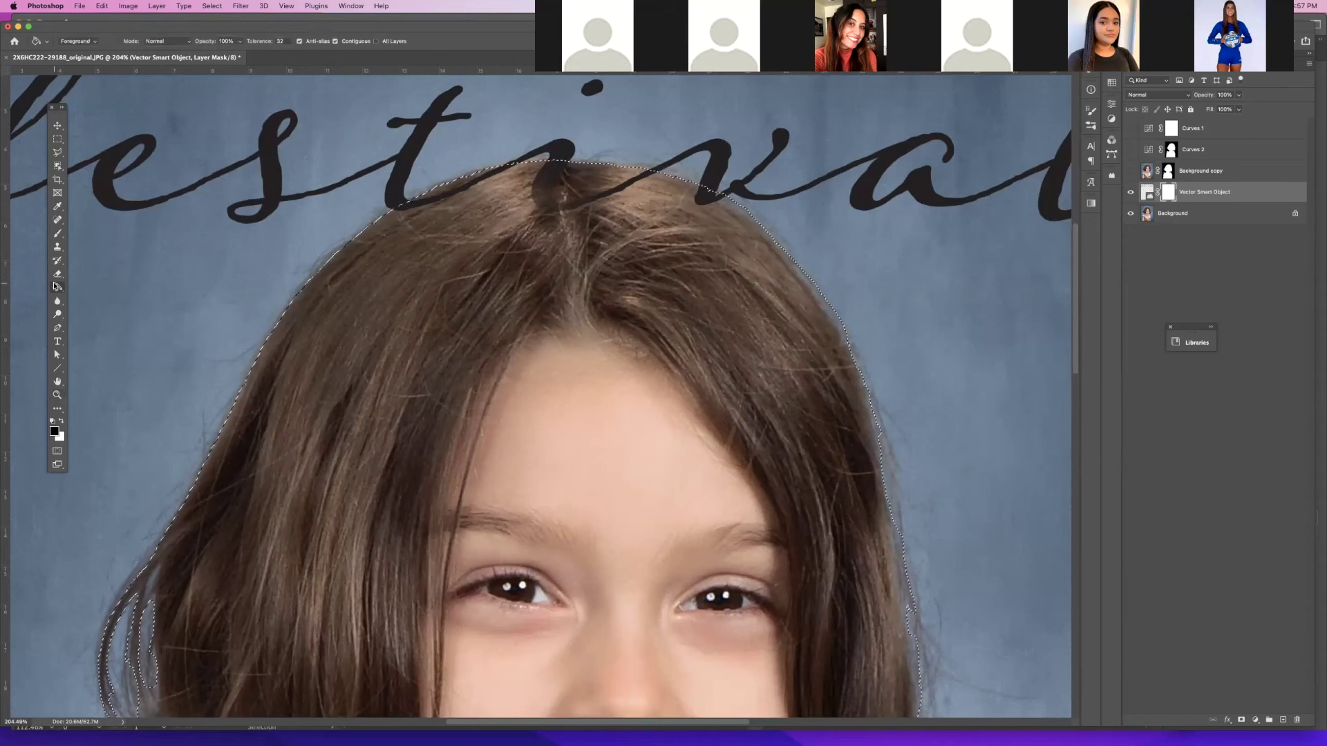
pyautogui.click(423, 251)
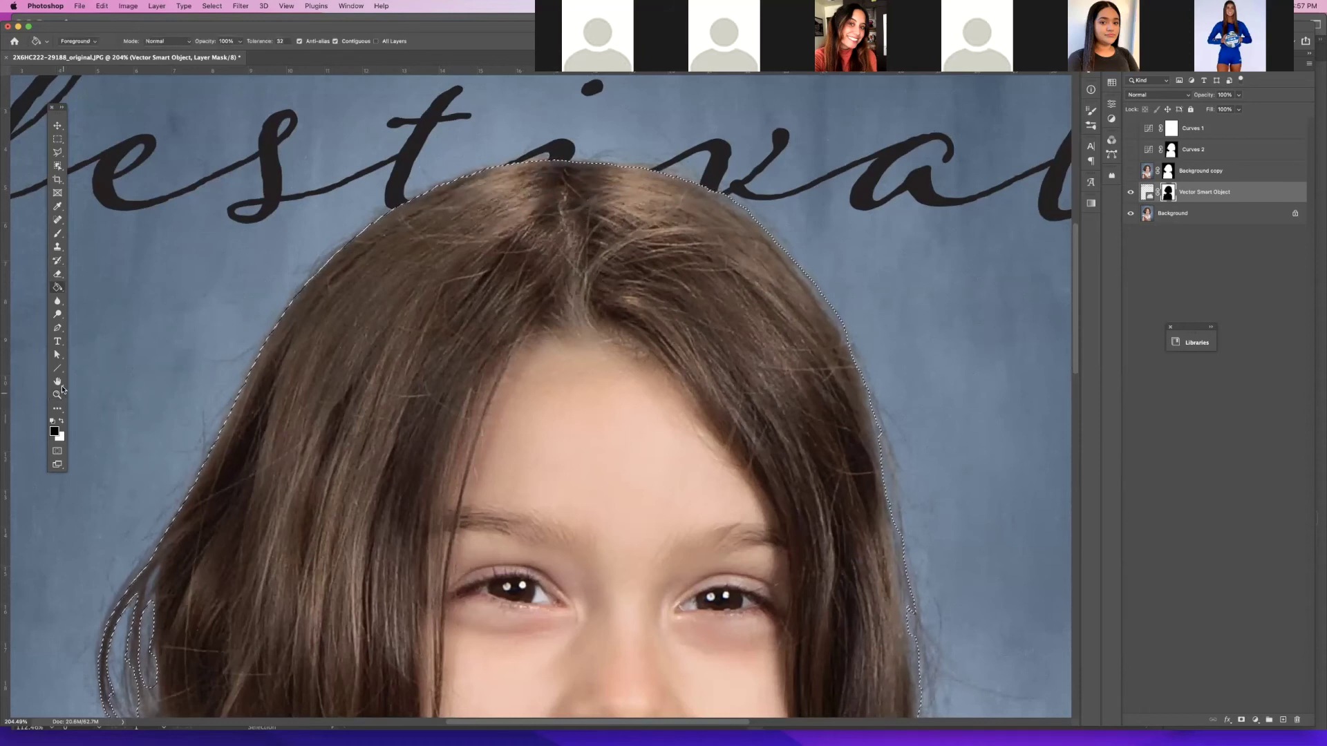
pyautogui.doubleClick(59, 383)
pyautogui.press('super+d')
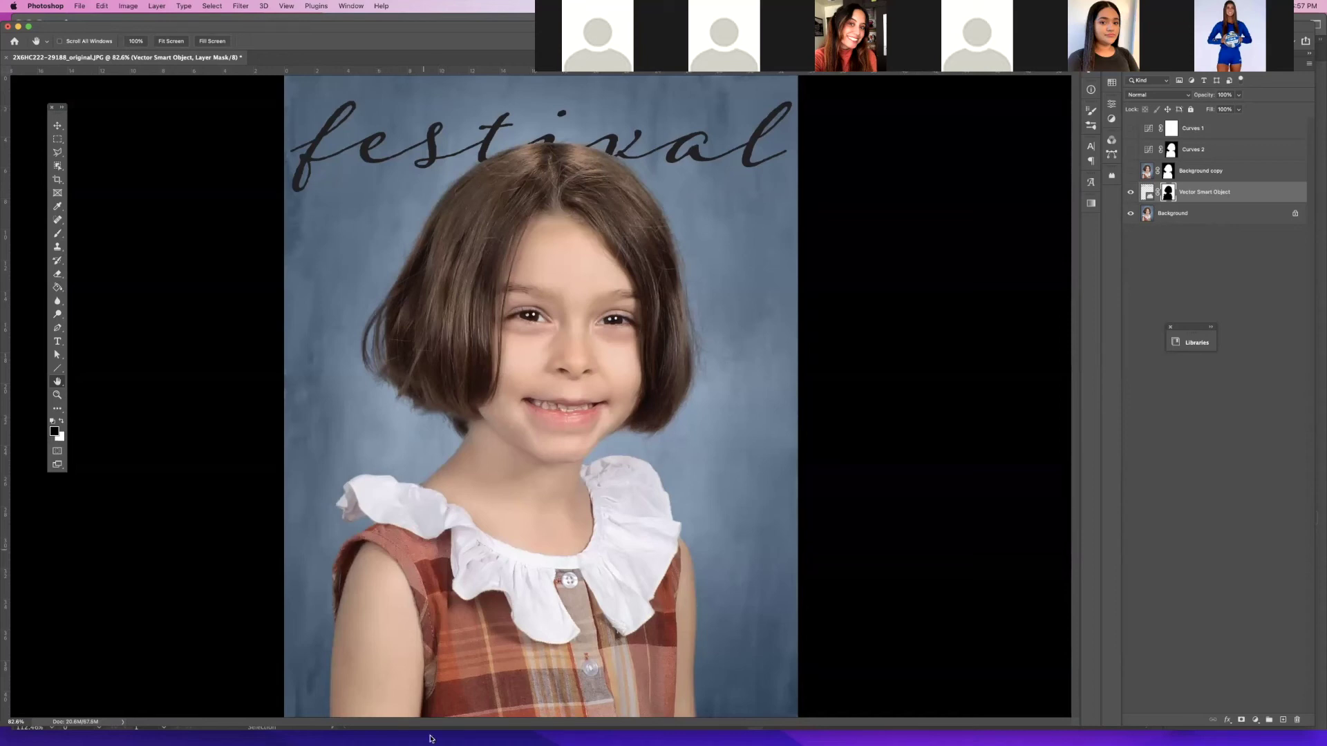
pyautogui.moveTo(429, 738)
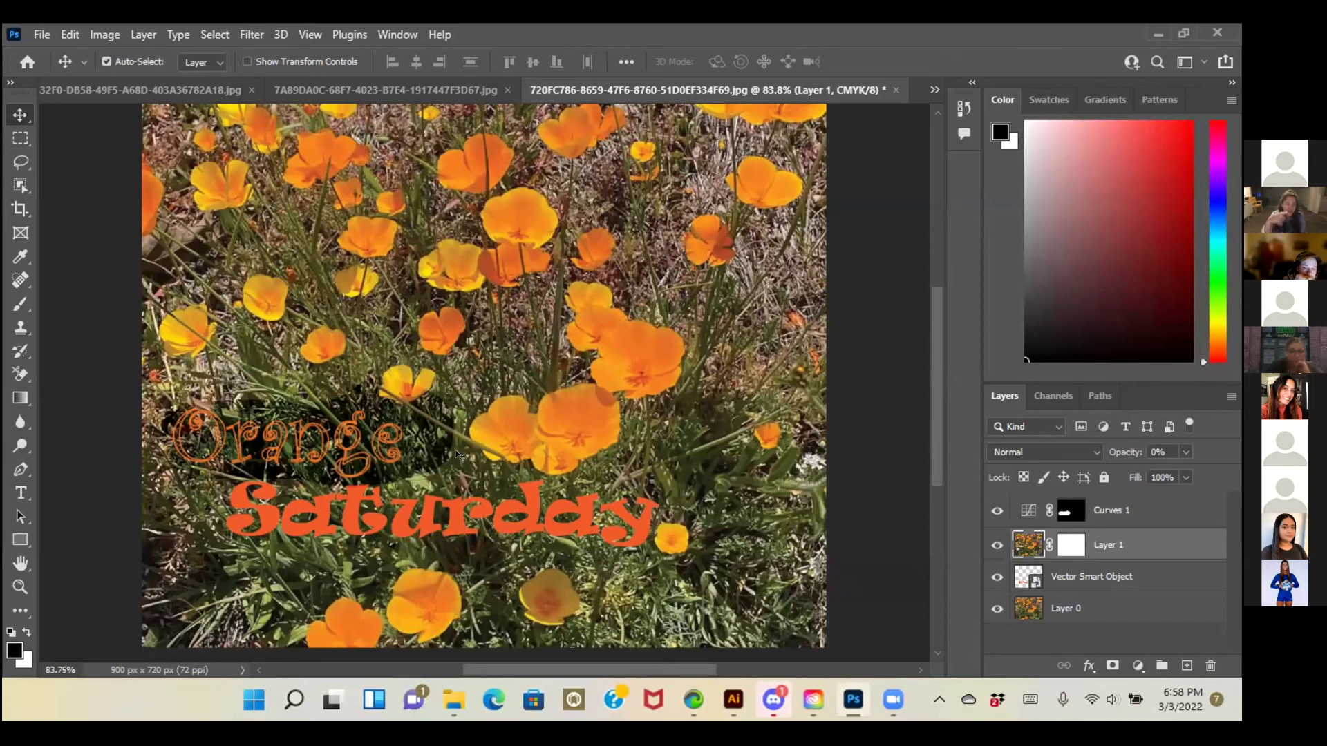
# In the poppy image, try to delete the layer mask of the Curves 1 adjustment layer.
pyautogui.hotkey('alt', ']')
pyautogui.press('x')
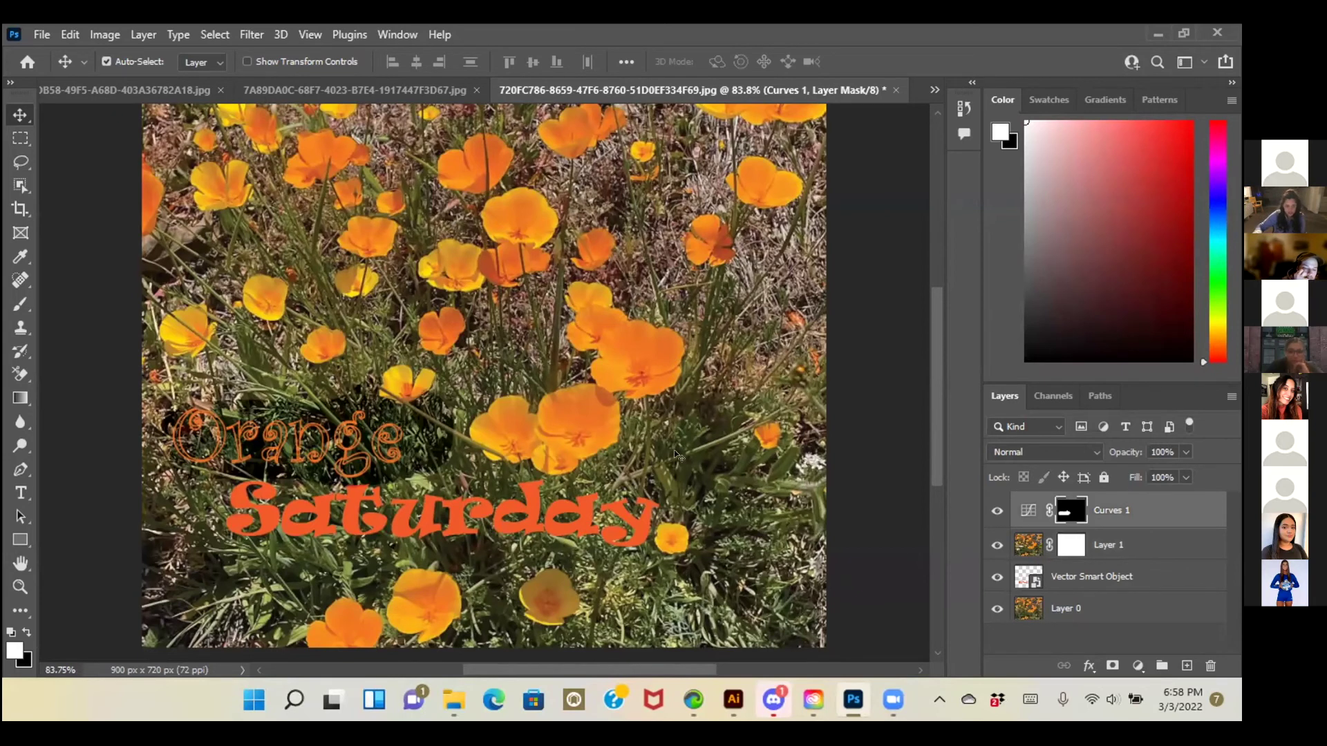
pyautogui.click(911, 465)
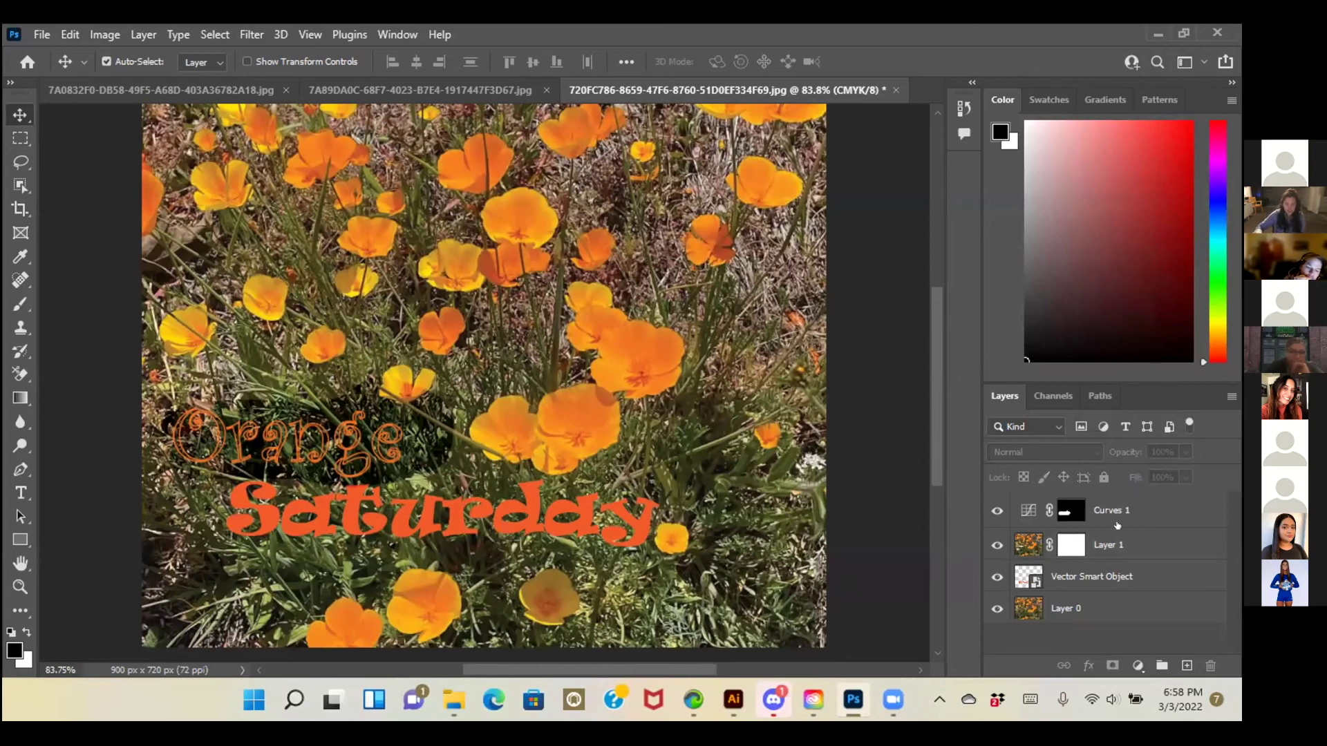
pyautogui.click(1071, 510)
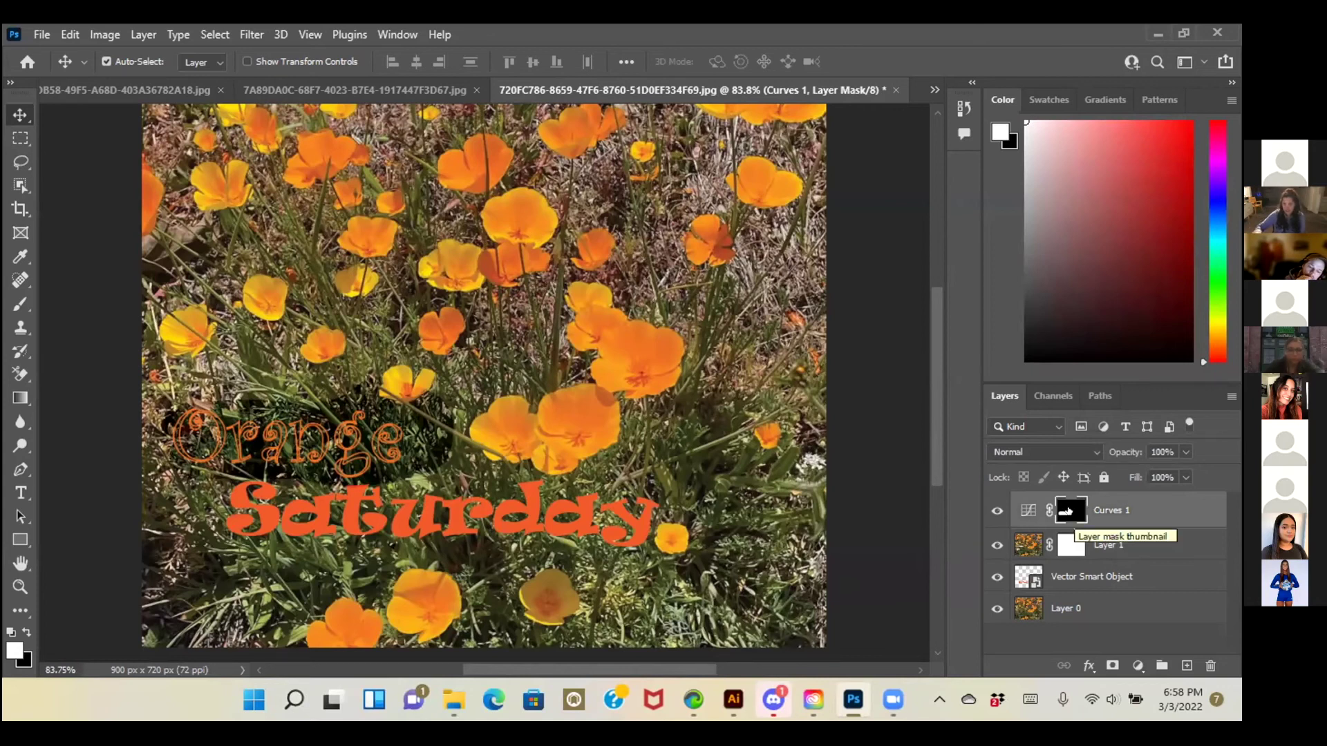
pyautogui.moveTo(1065, 511); pyautogui.dragTo(1211, 667)
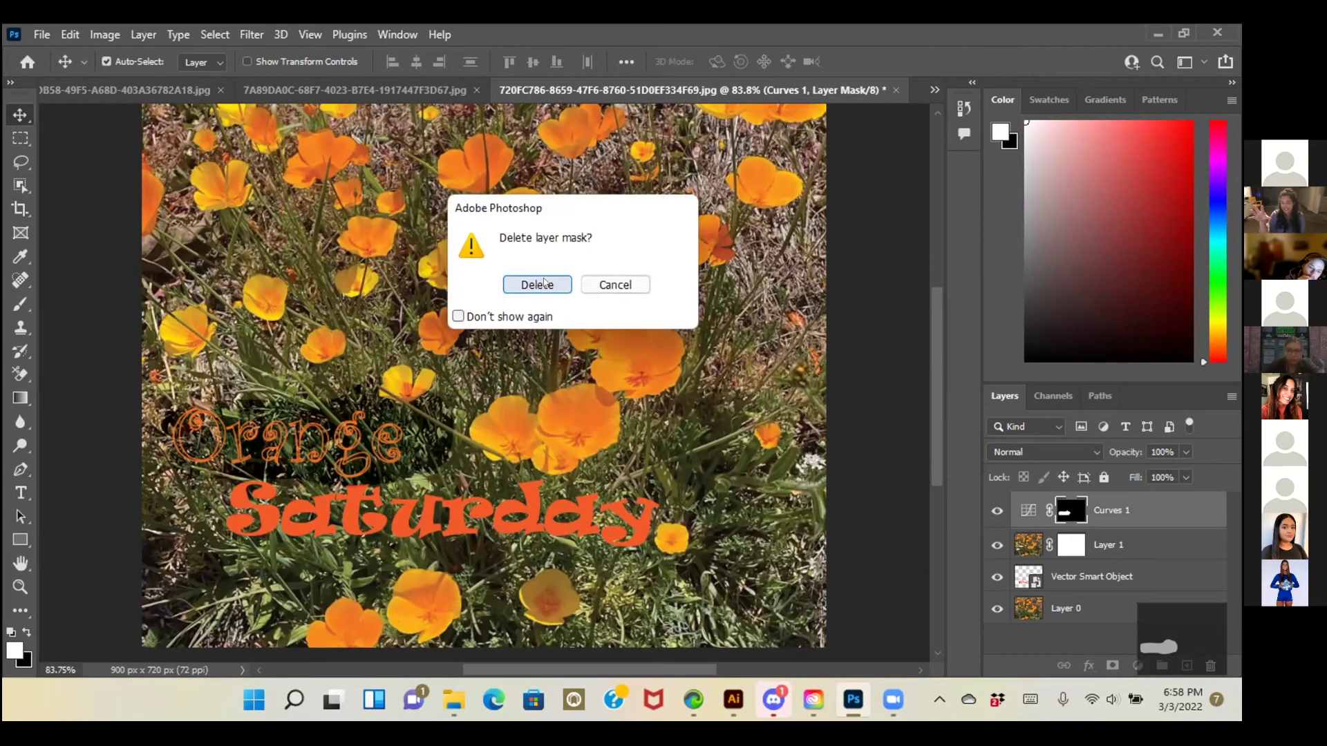
pyautogui.click(625, 285)
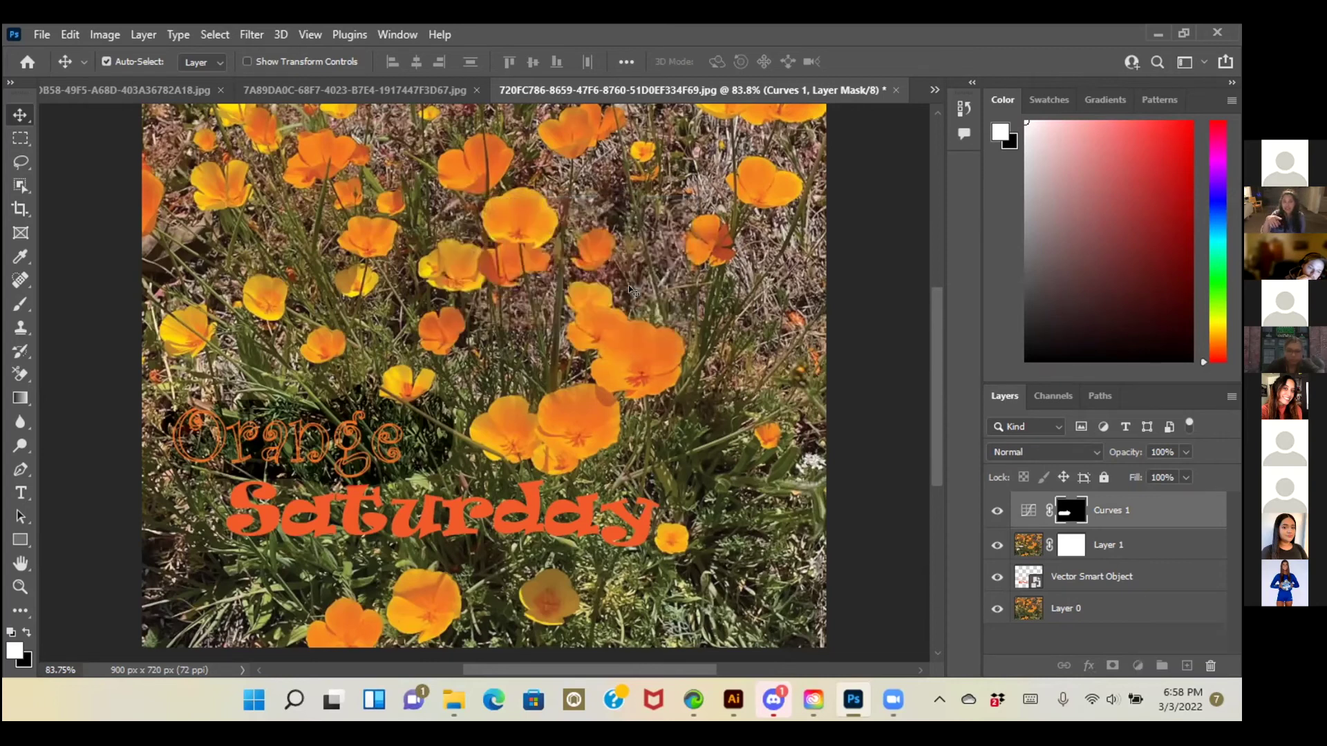
# Delete the Curves 1 adjustment layer together with its mask and leave no layer selected.
pyautogui.keyDown('ctrl'); pyautogui.click(1060, 496); pyautogui.keyUp('ctrl')
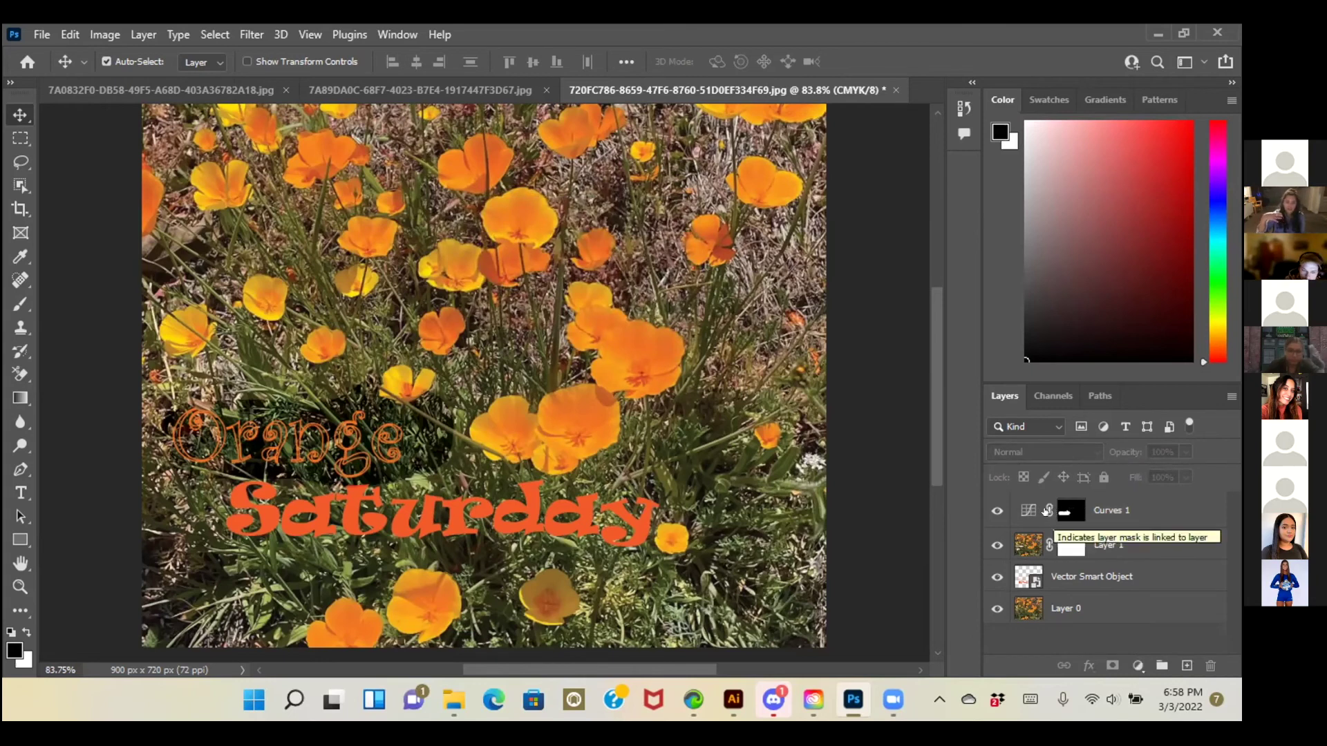
pyautogui.click(1098, 513)
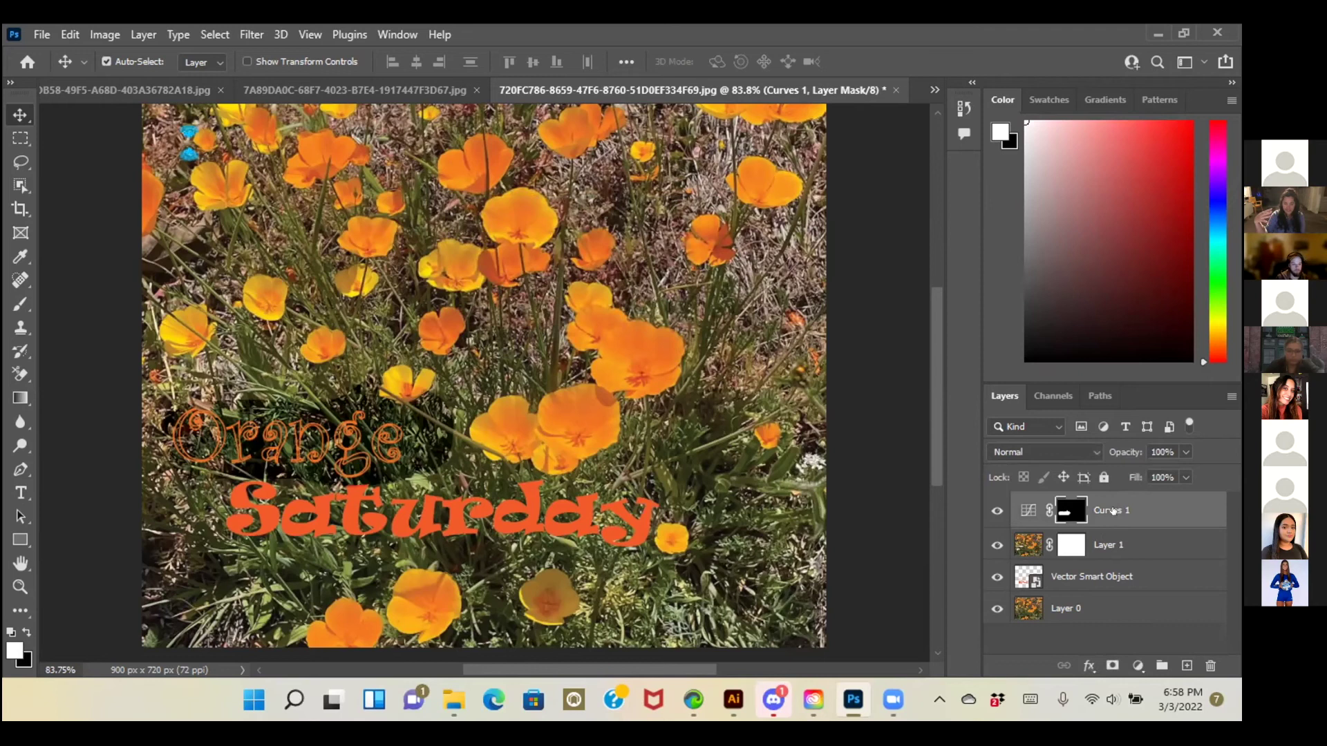
pyautogui.moveTo(1113, 511); pyautogui.dragTo(1214, 683)
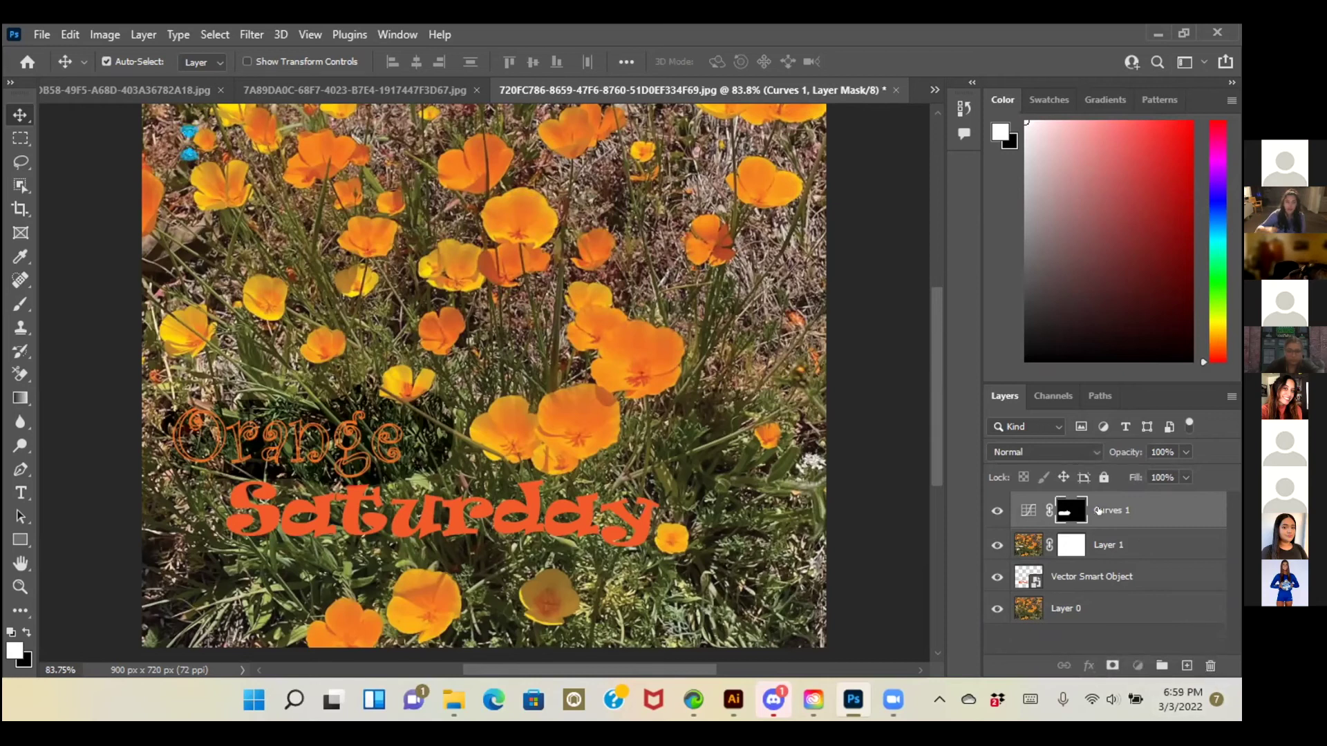
pyautogui.moveTo(1097, 509); pyautogui.dragTo(1211, 673)
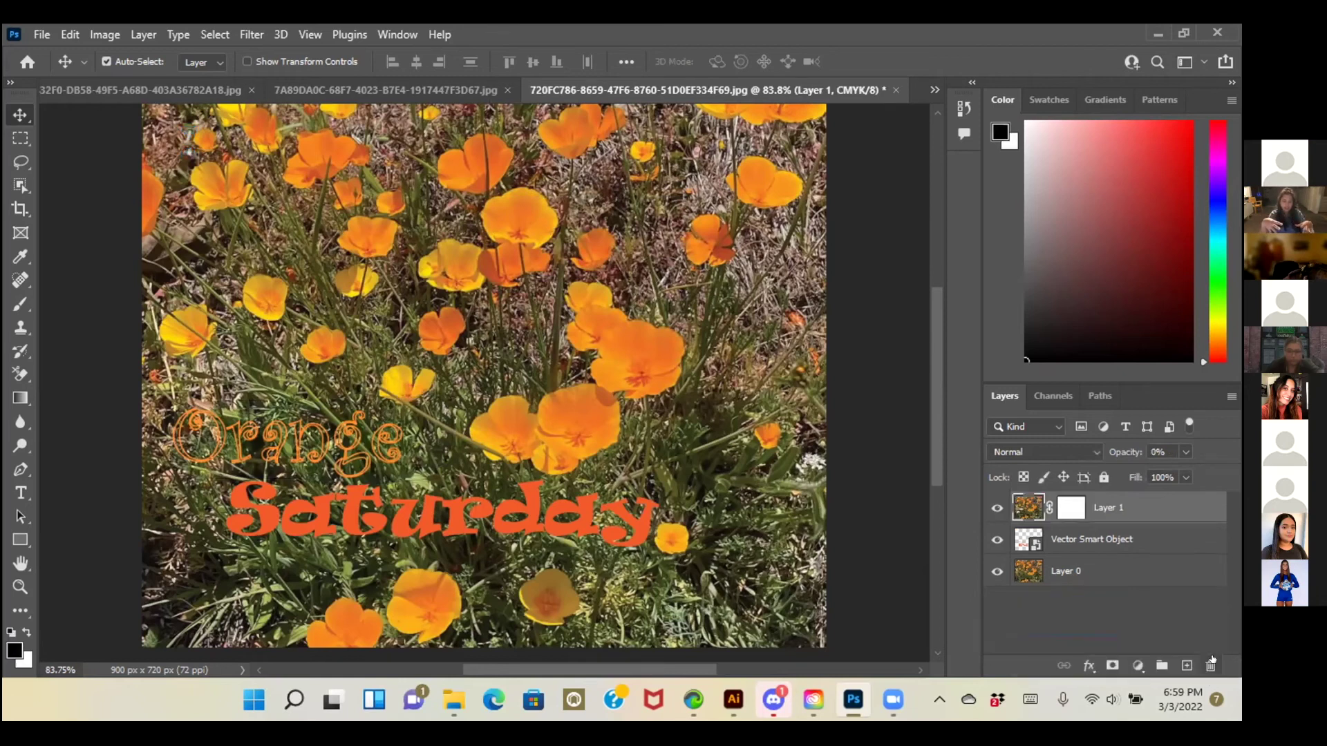
pyautogui.click(891, 465)
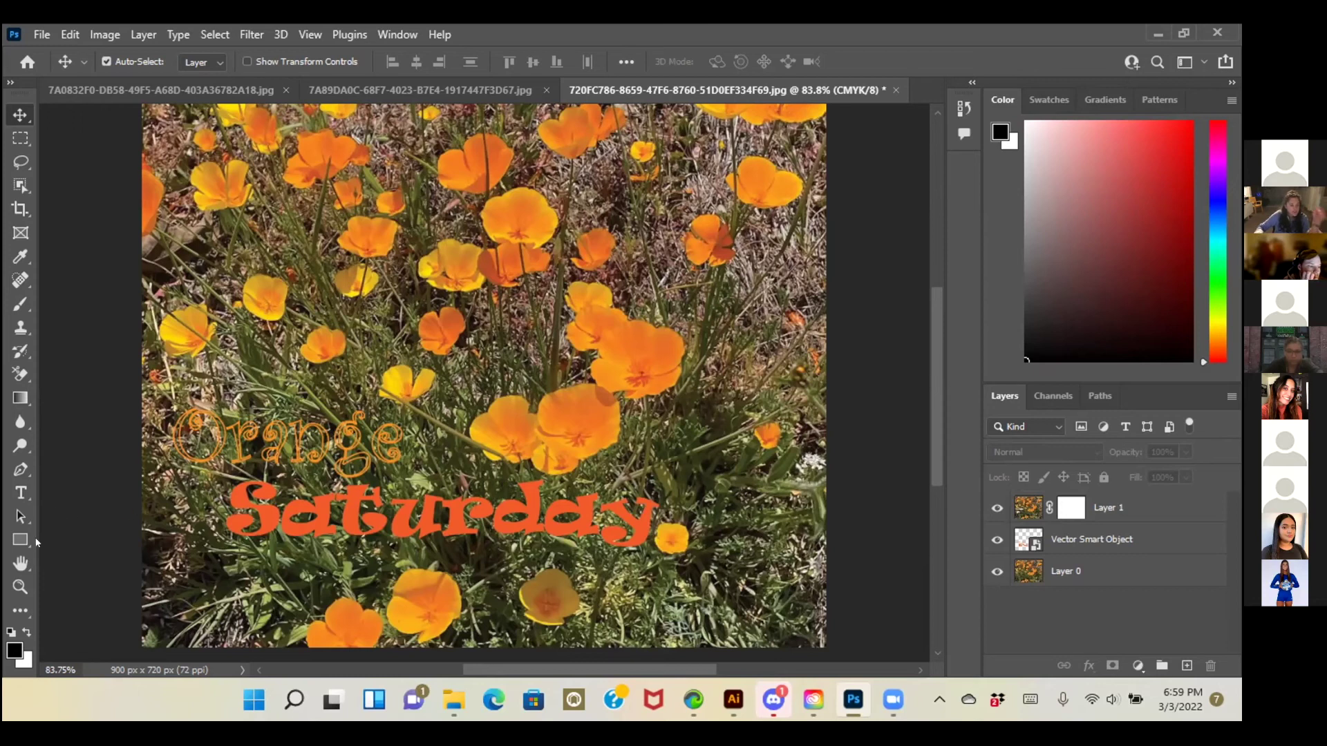
# Examine the "Orange" lettering up close with Layer 1 hidden and shown.
pyautogui.click(20, 587)
pyautogui.moveTo(269, 453); pyautogui.dragTo(302, 465)
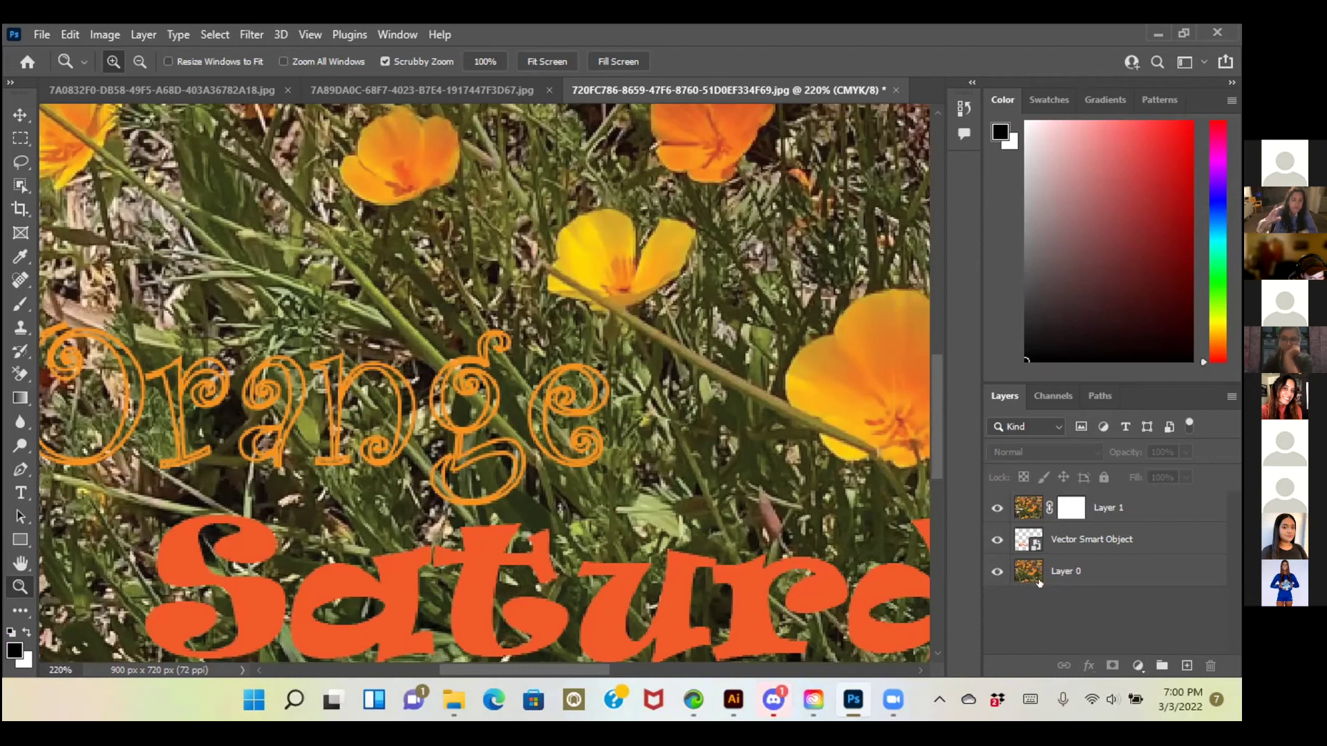
pyautogui.click(1096, 510)
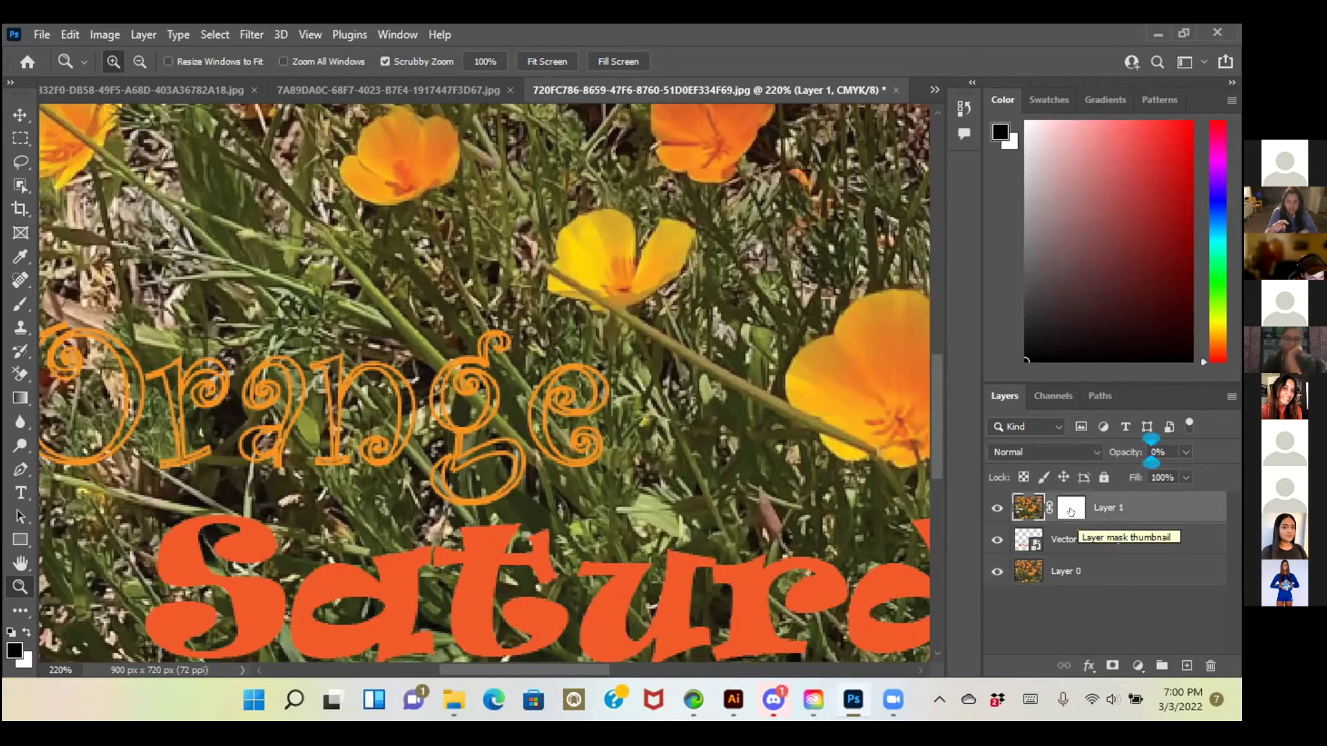
pyautogui.click(996, 508)
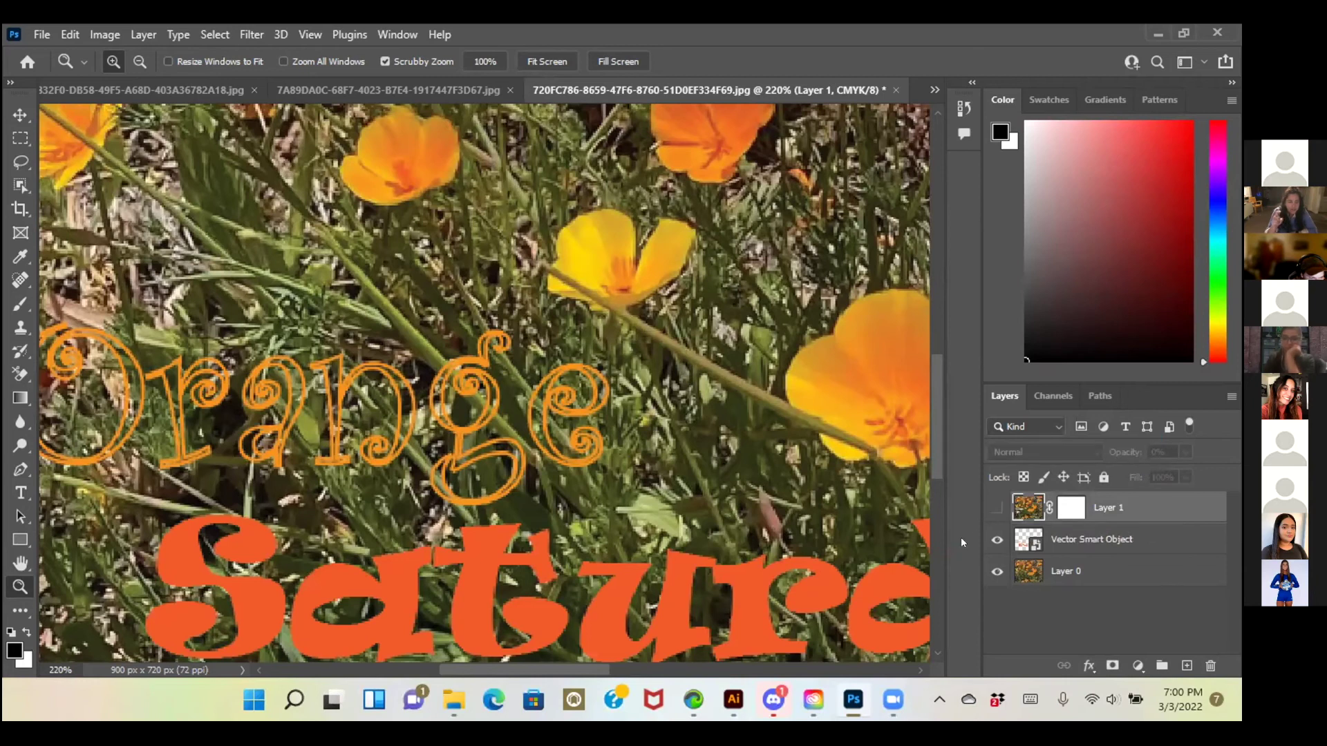
pyautogui.click(997, 508)
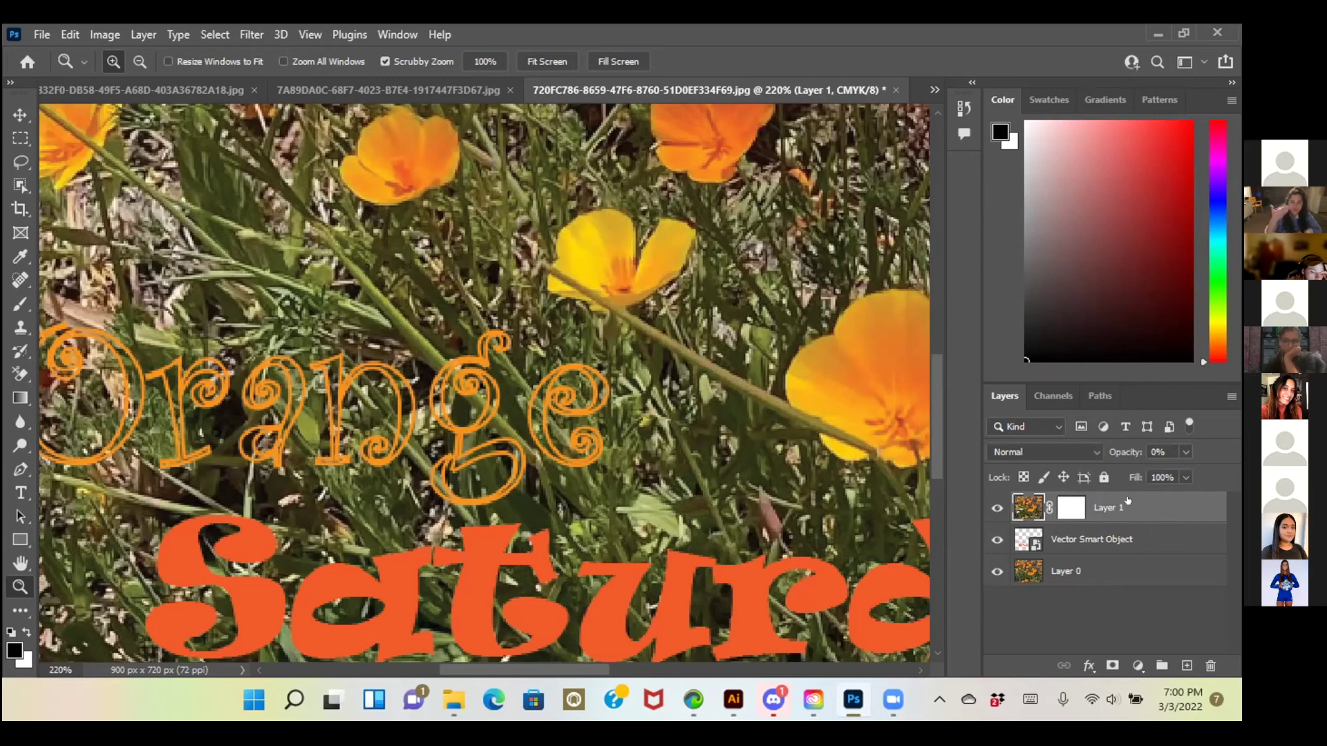
# Compare the whole poppy image with Layer 1 hidden and shown, leaving the layer visible.
pyautogui.click(1071, 508)
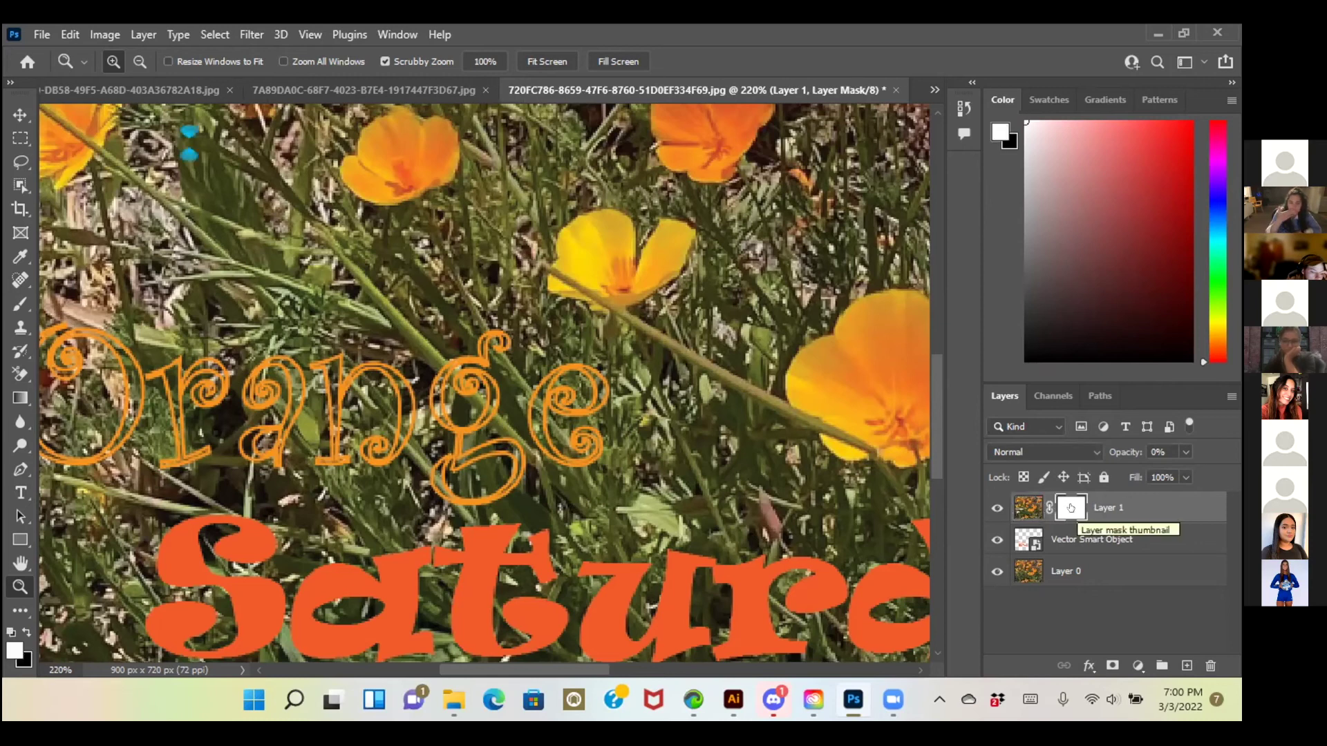
pyautogui.click(162, 135)
pyautogui.click(20, 114)
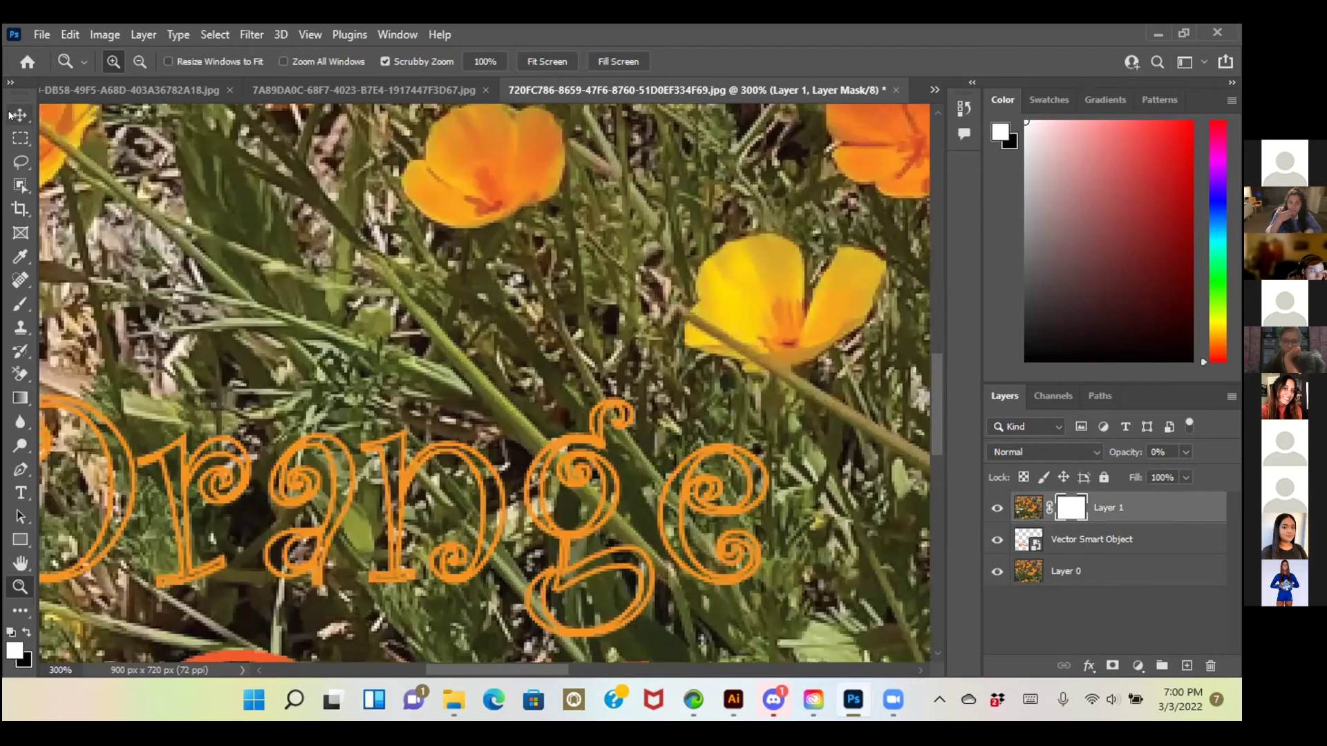
pyautogui.scroll(-1, 83, 415)
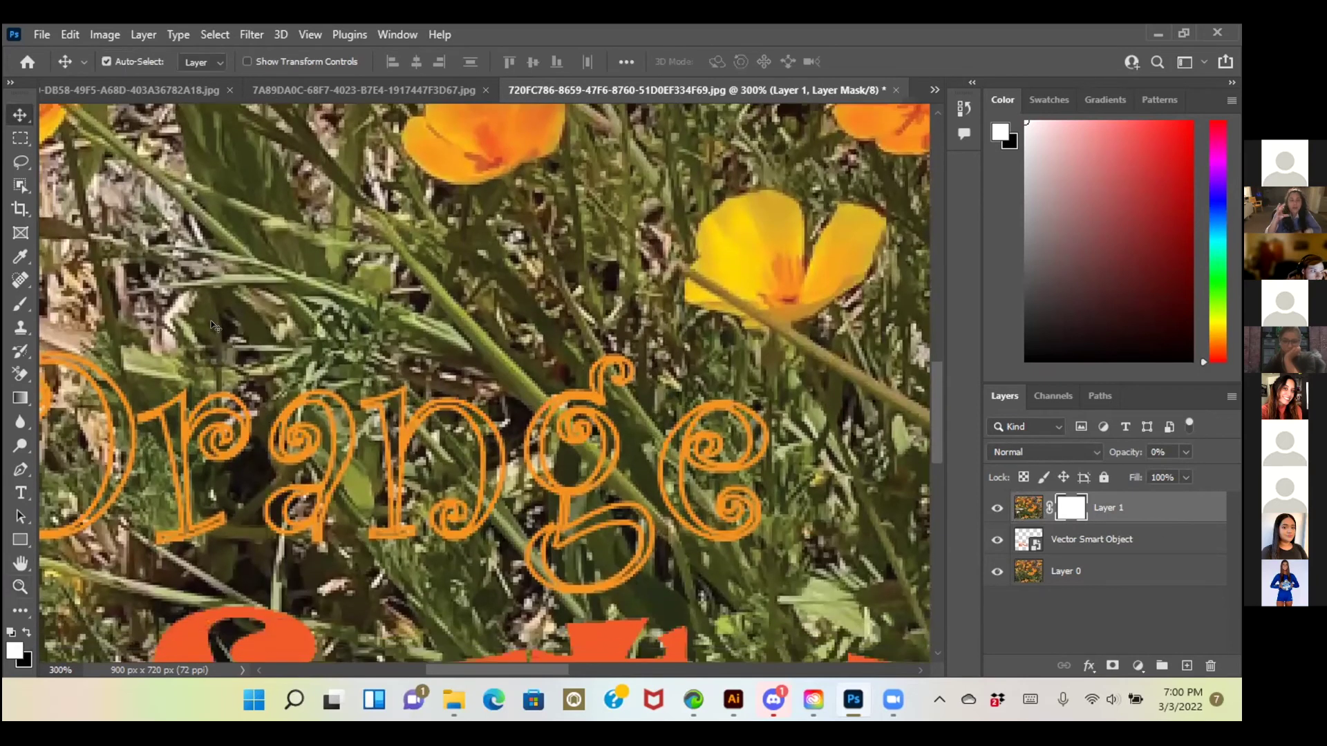
pyautogui.doubleClick(20, 563)
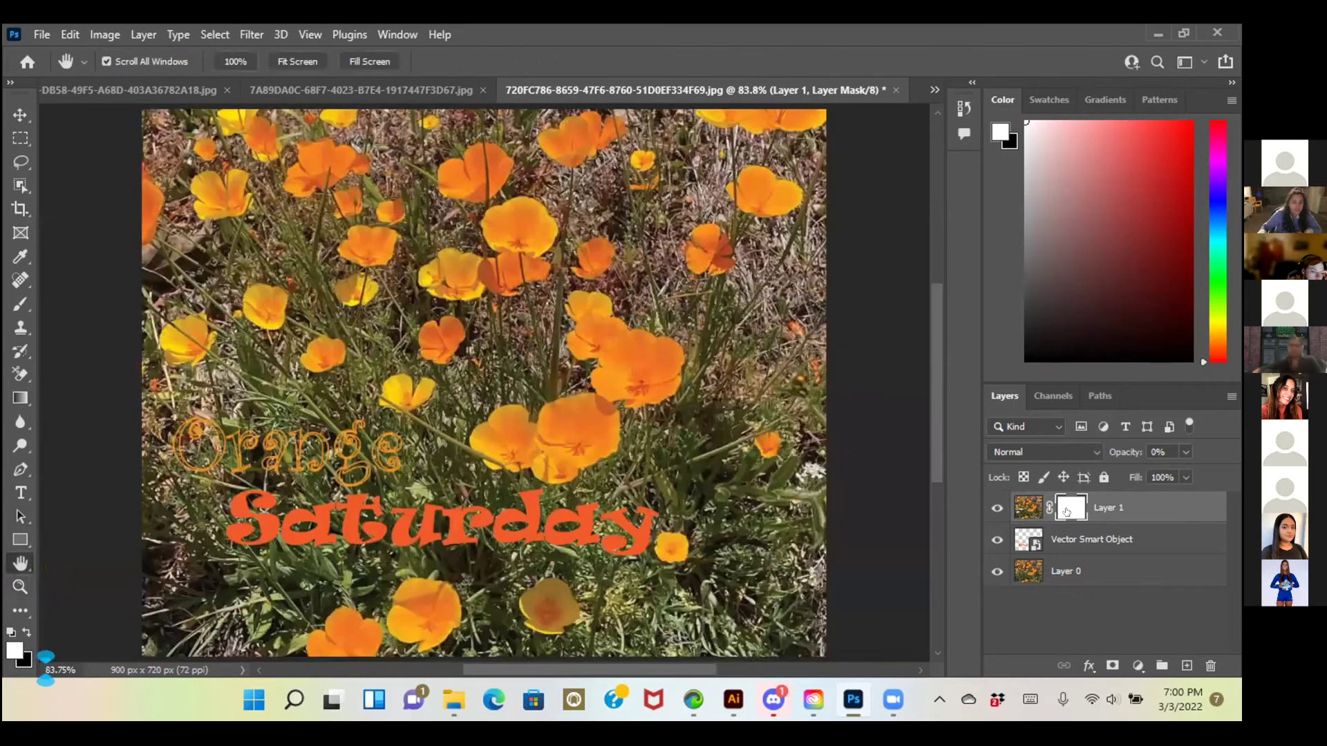
pyautogui.click(1112, 509)
pyautogui.click(996, 503)
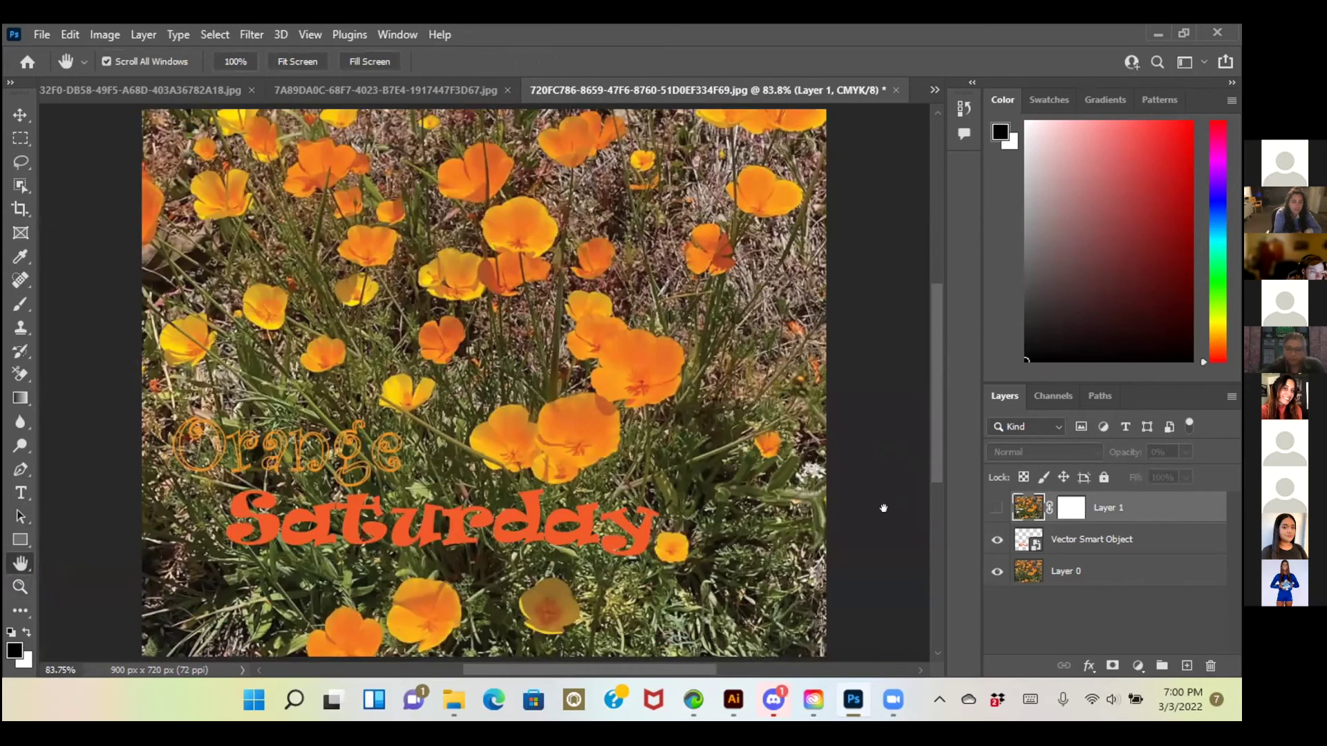
pyautogui.click(996, 508)
pyautogui.click(996, 509)
pyautogui.click(995, 509)
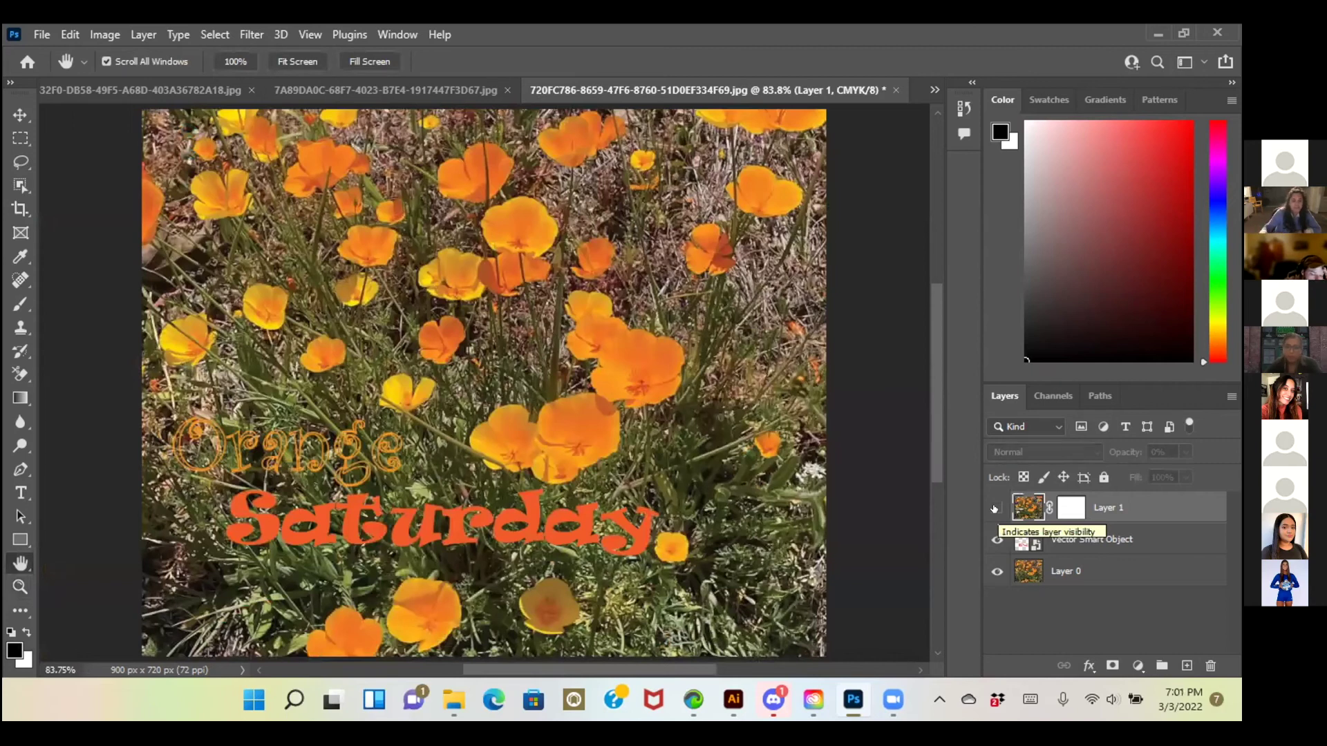
pyautogui.click(995, 508)
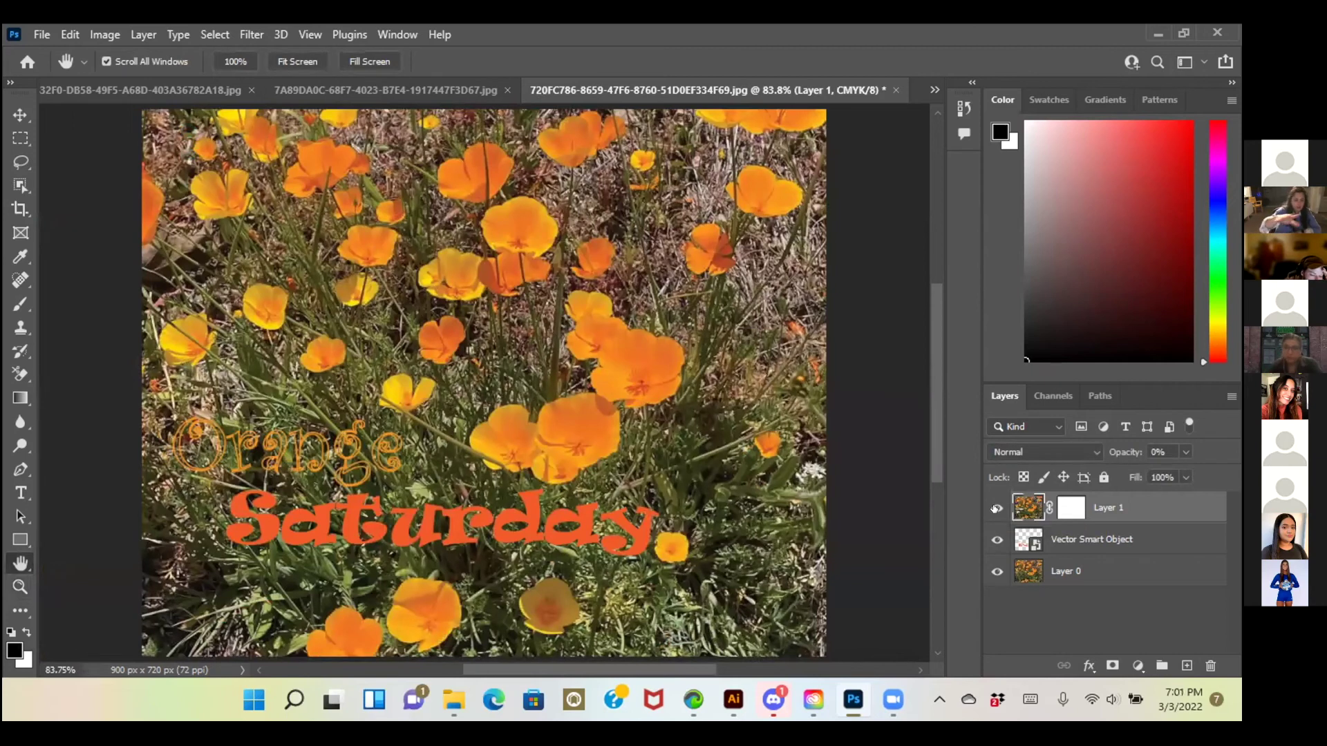
# Delete the layer mask from Layer 1, keeping the layer itself.
pyautogui.click(1060, 499)
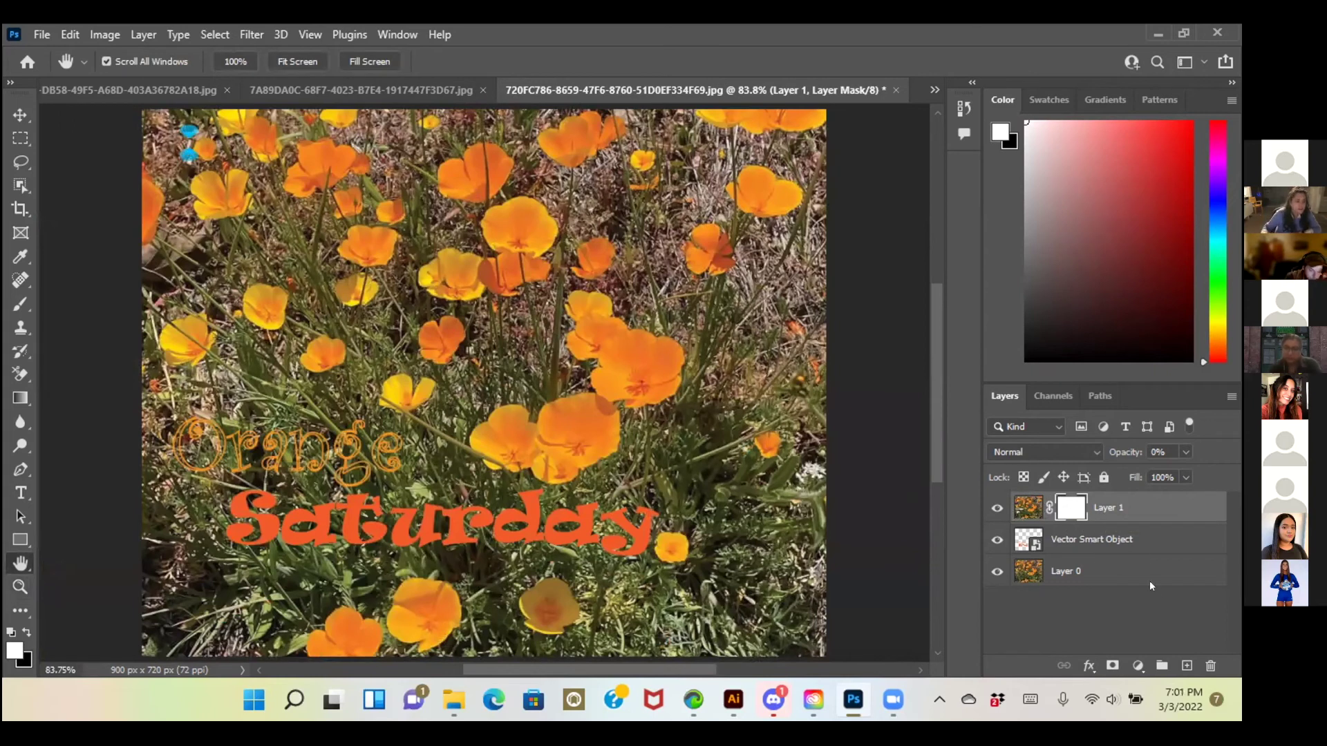
pyautogui.press('Delete')
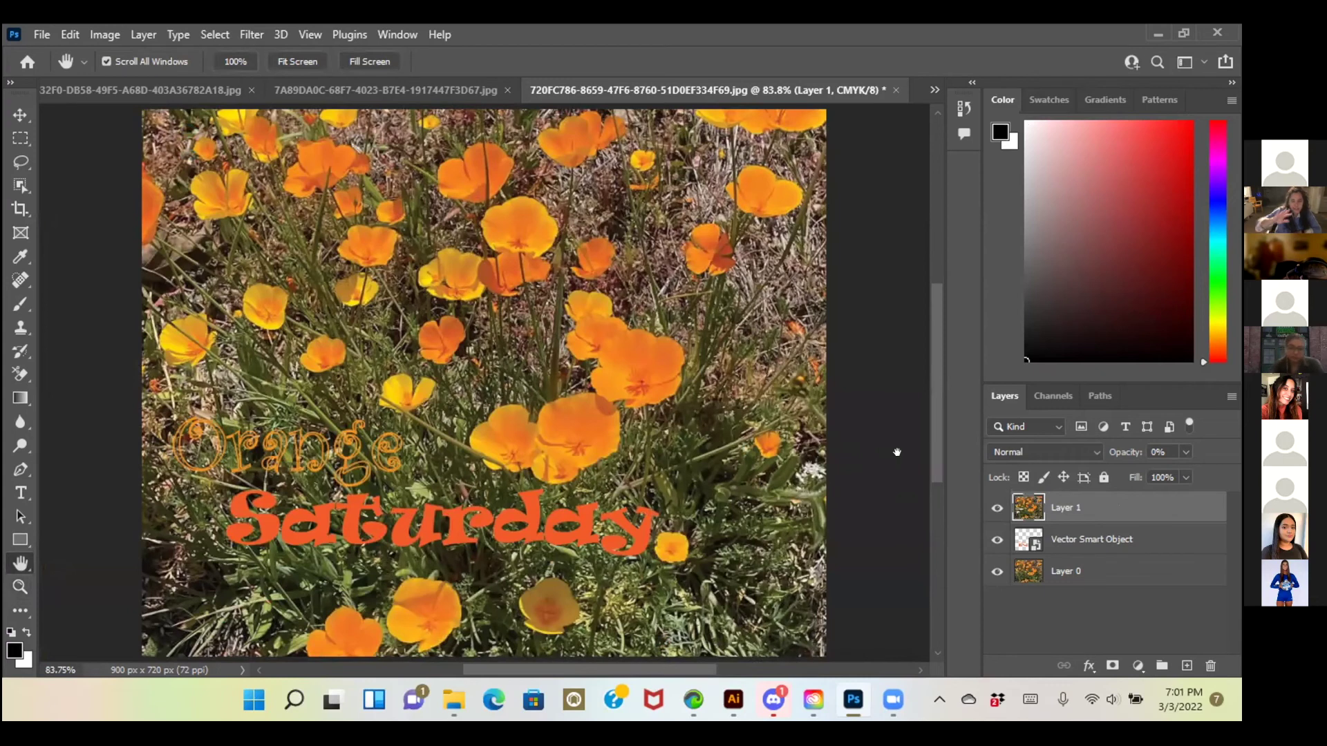
pyautogui.moveTo(1127, 515); pyautogui.dragTo(1155, 521)
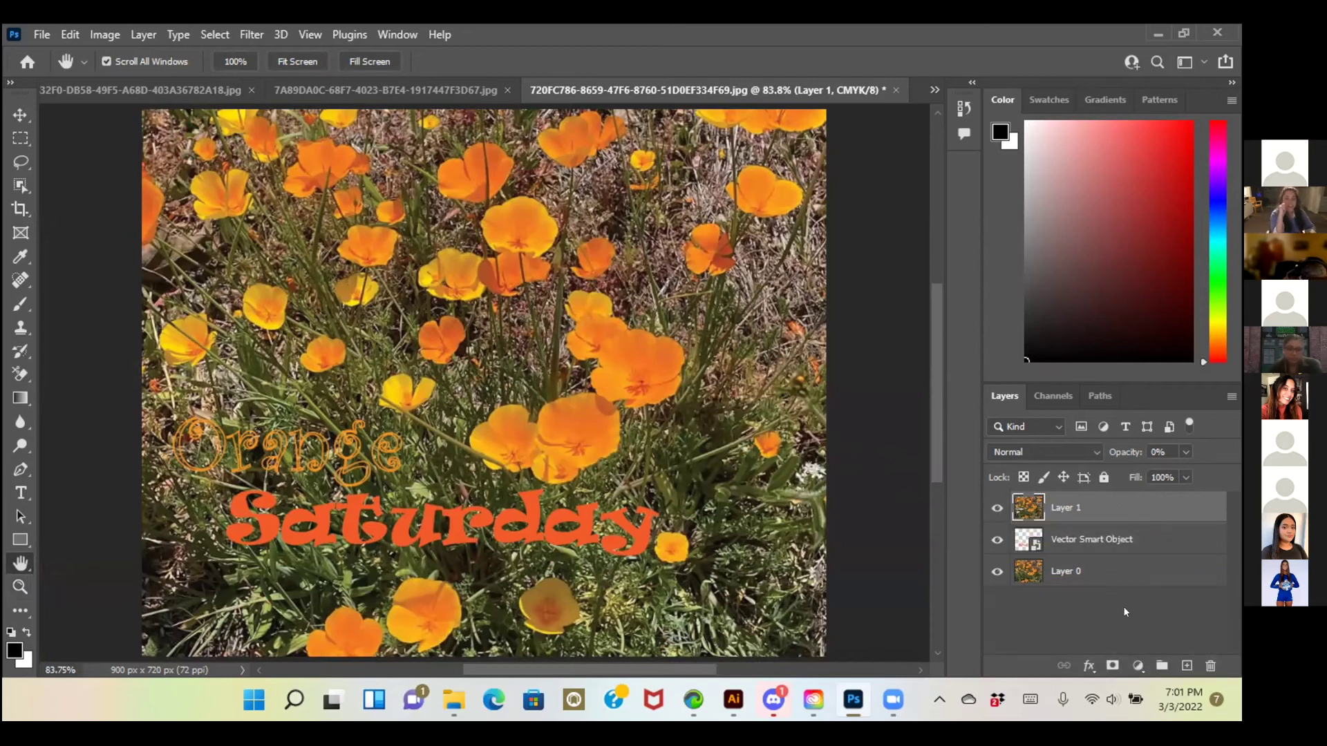
# Raise the opacity of Layer 1 to 100% so it covers the "Orange Saturday" lettering.
pyautogui.click(1185, 452)
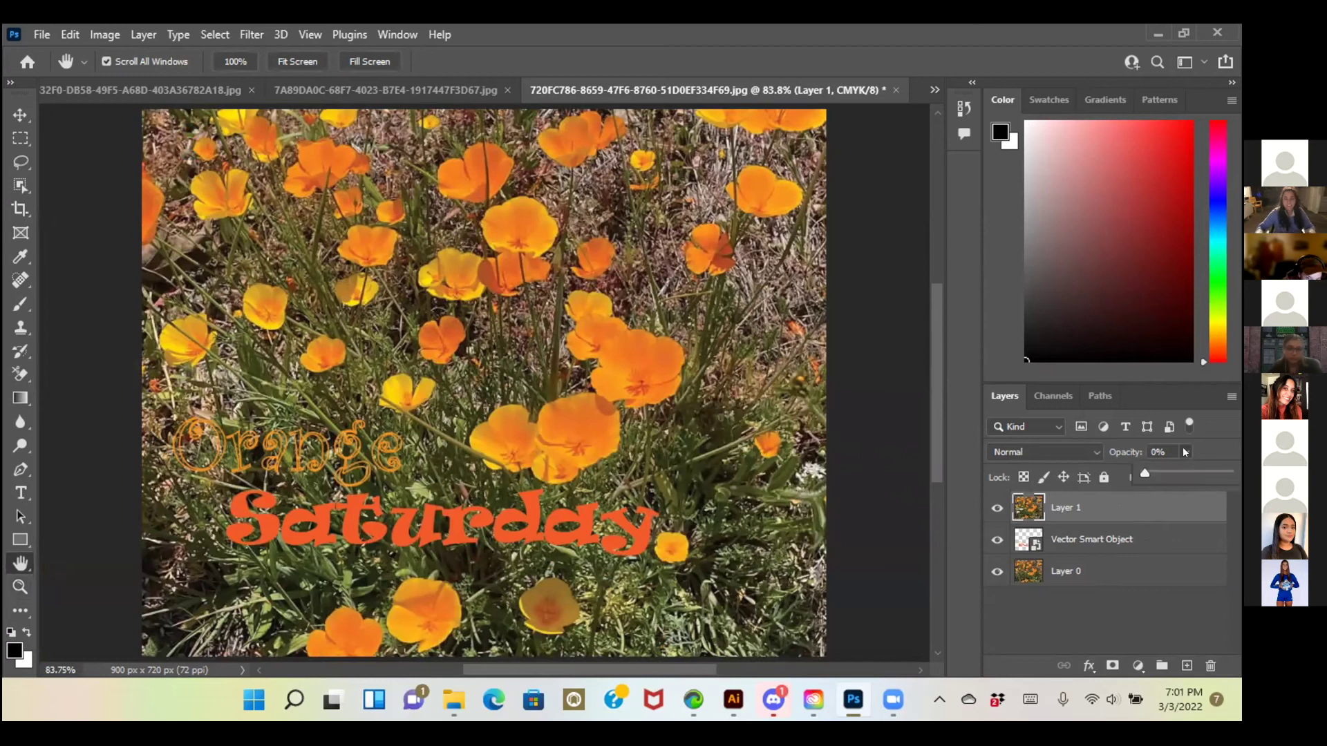
pyautogui.moveTo(1144, 474); pyautogui.dragTo(1197, 477)
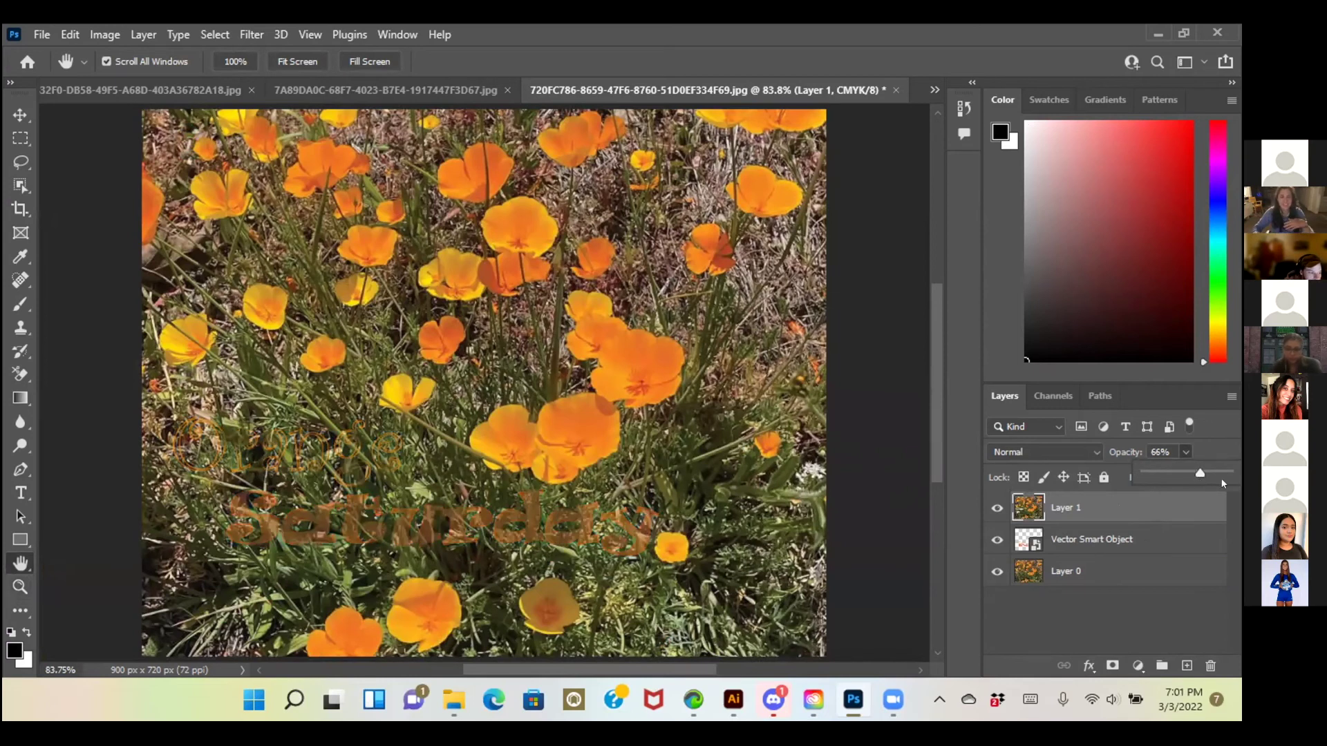
pyautogui.click(1221, 480)
pyautogui.moveTo(1215, 479); pyautogui.dragTo(1144, 471)
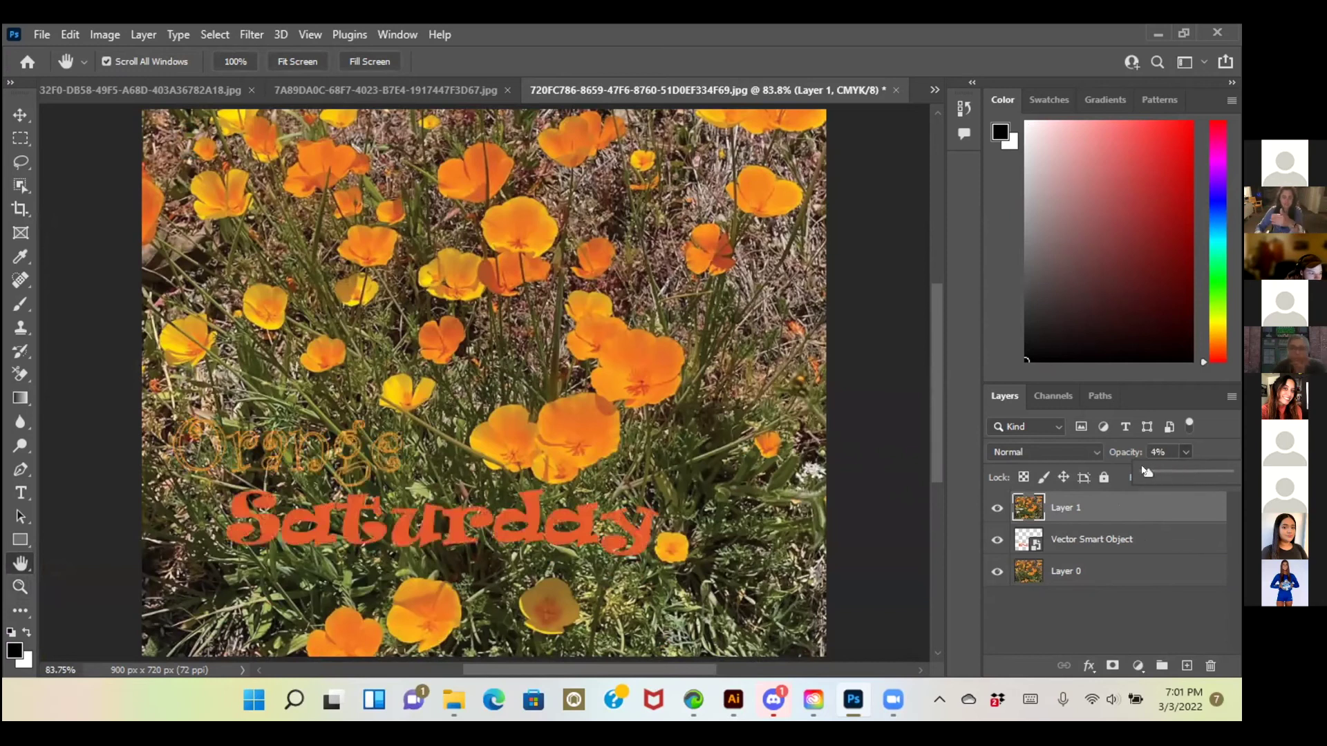
pyautogui.click(1225, 479)
pyautogui.moveTo(1226, 479); pyautogui.dragTo(1230, 480)
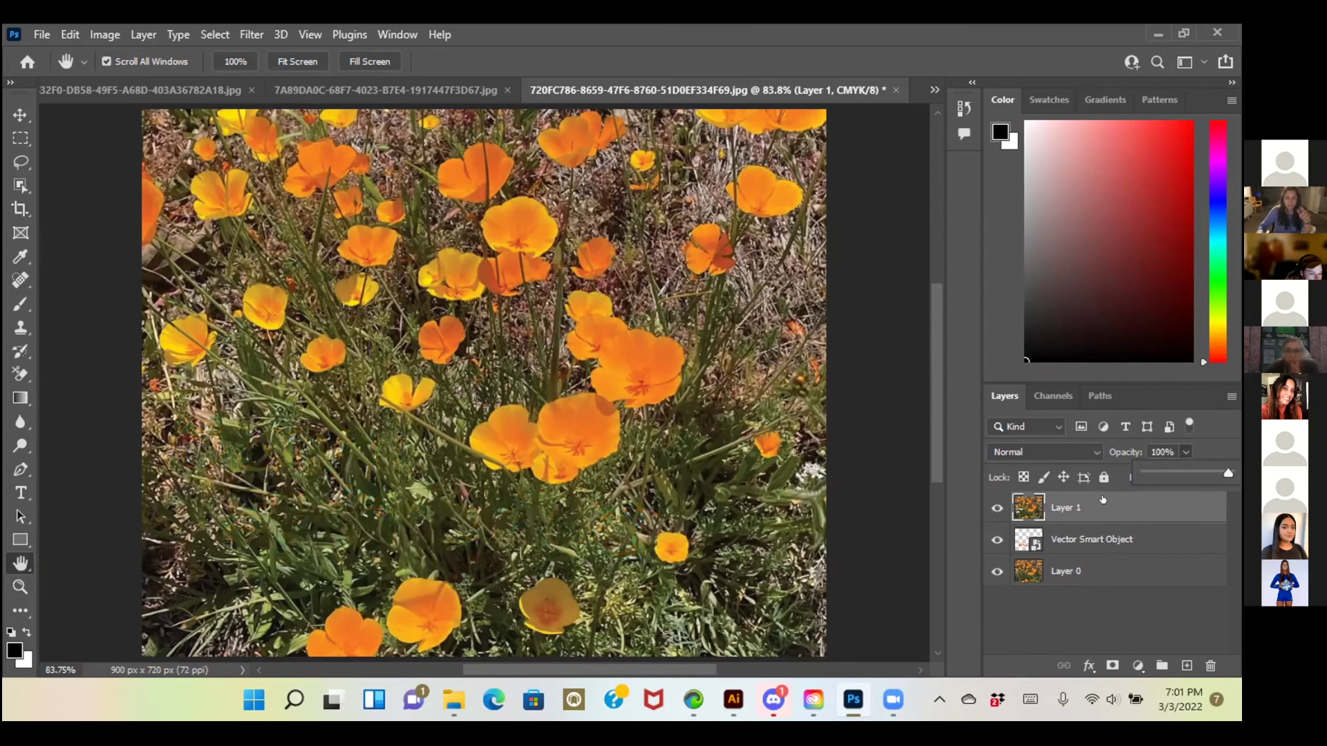
# Add a white layer mask to Layer 1, make black the foreground colour for brushing, and enlarge the view to 100%.
pyautogui.click(1112, 666)
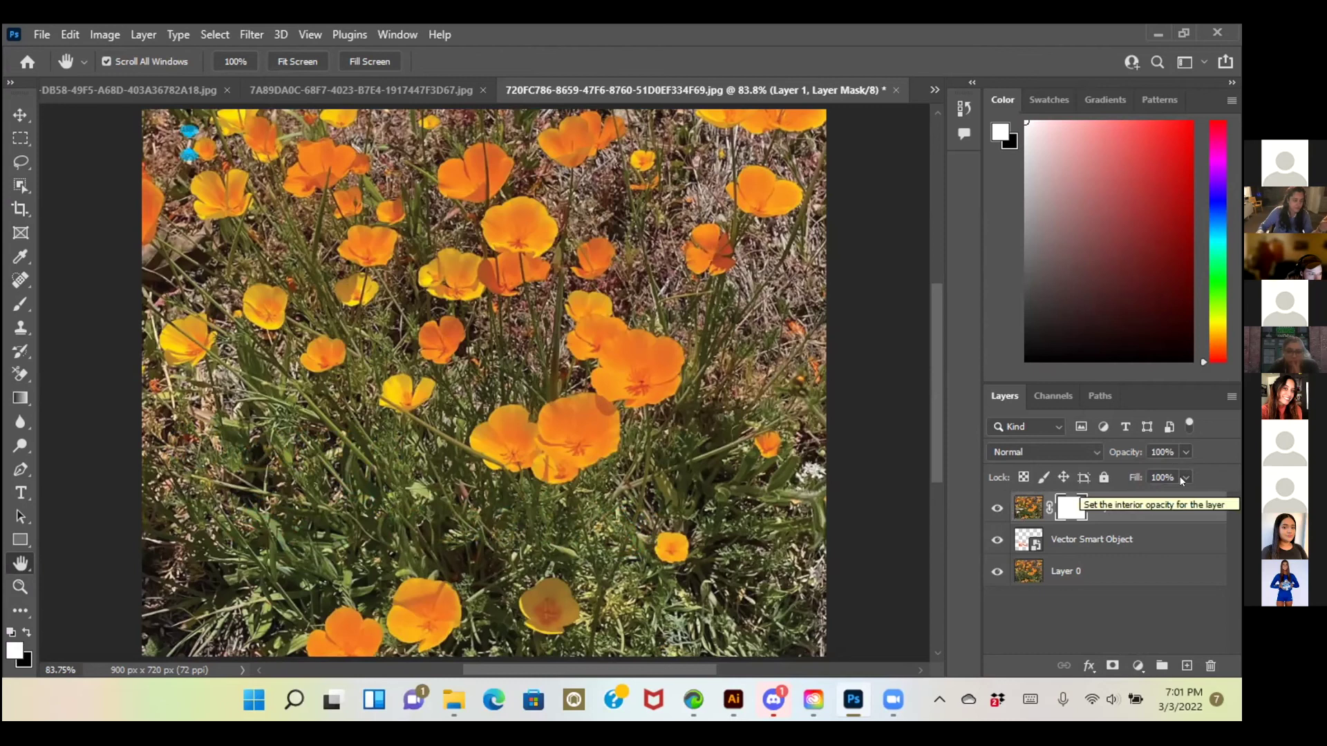
pyautogui.click(20, 305)
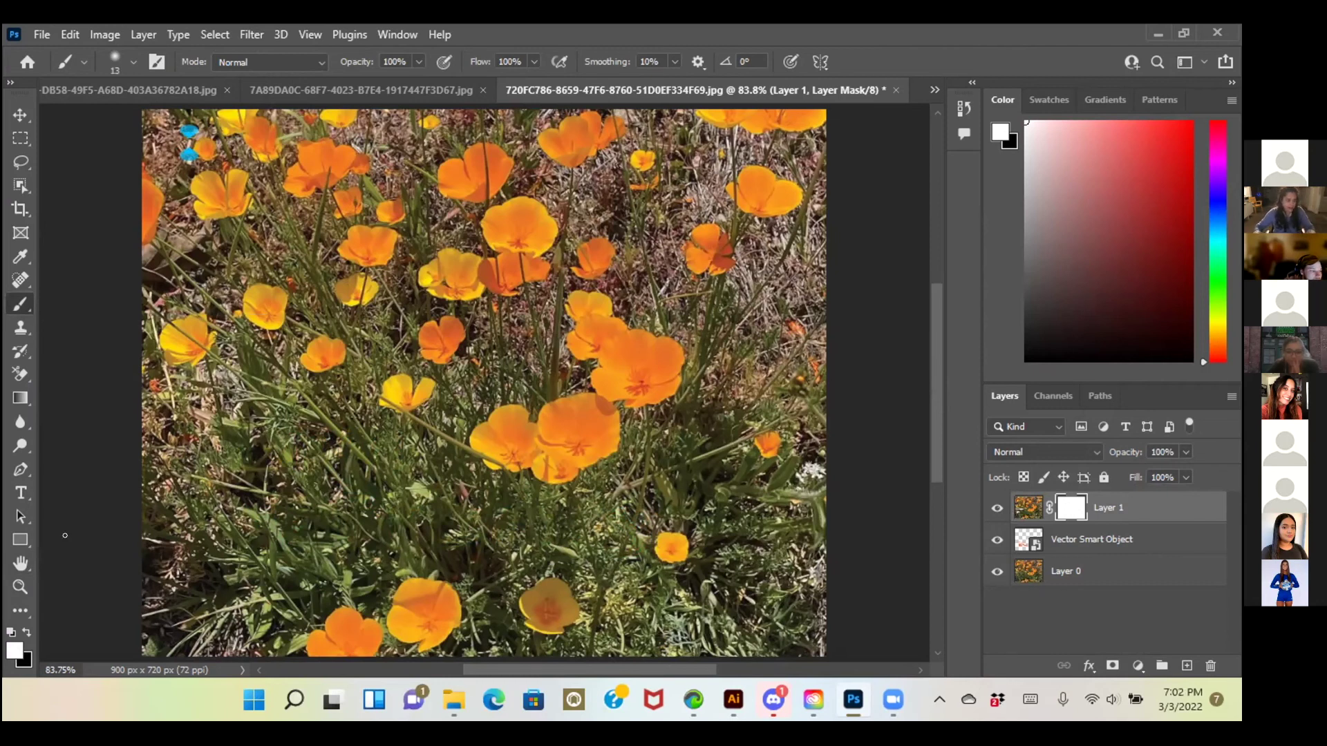
pyautogui.press('x')
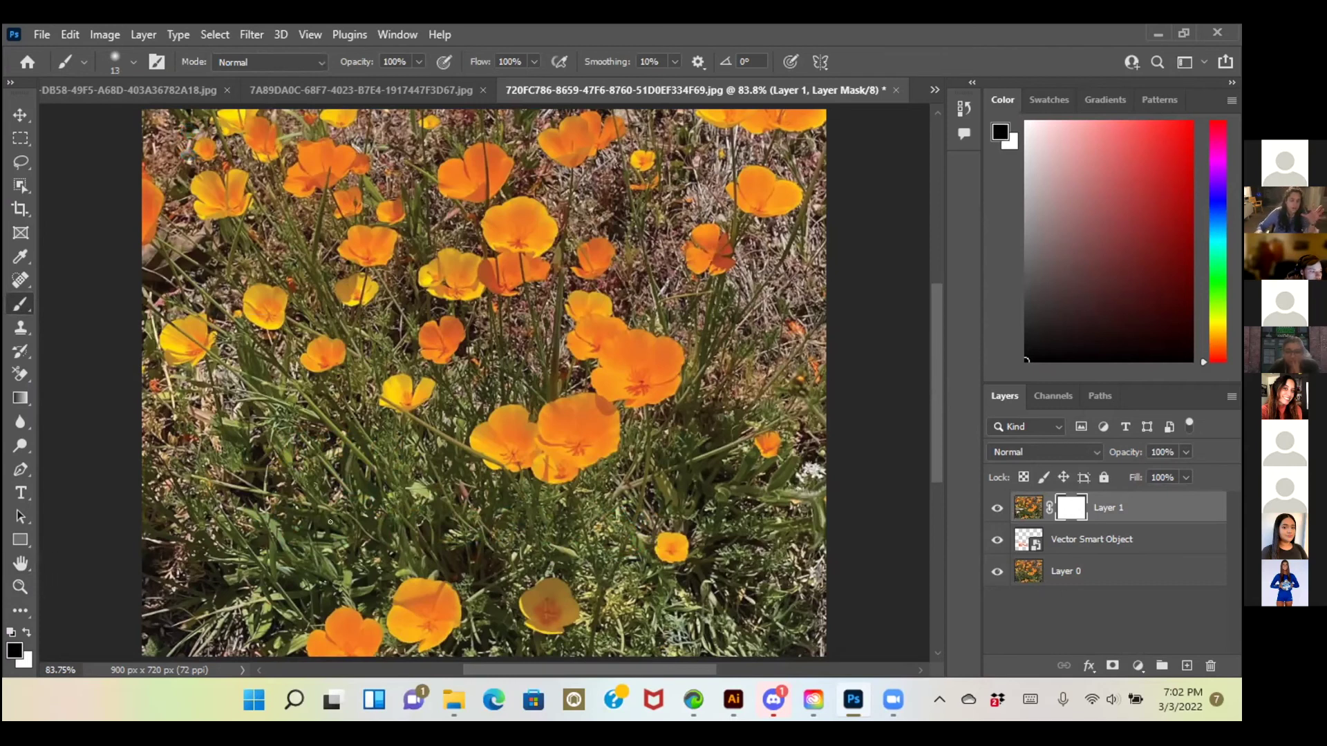
pyautogui.click(20, 588)
pyautogui.click(271, 456)
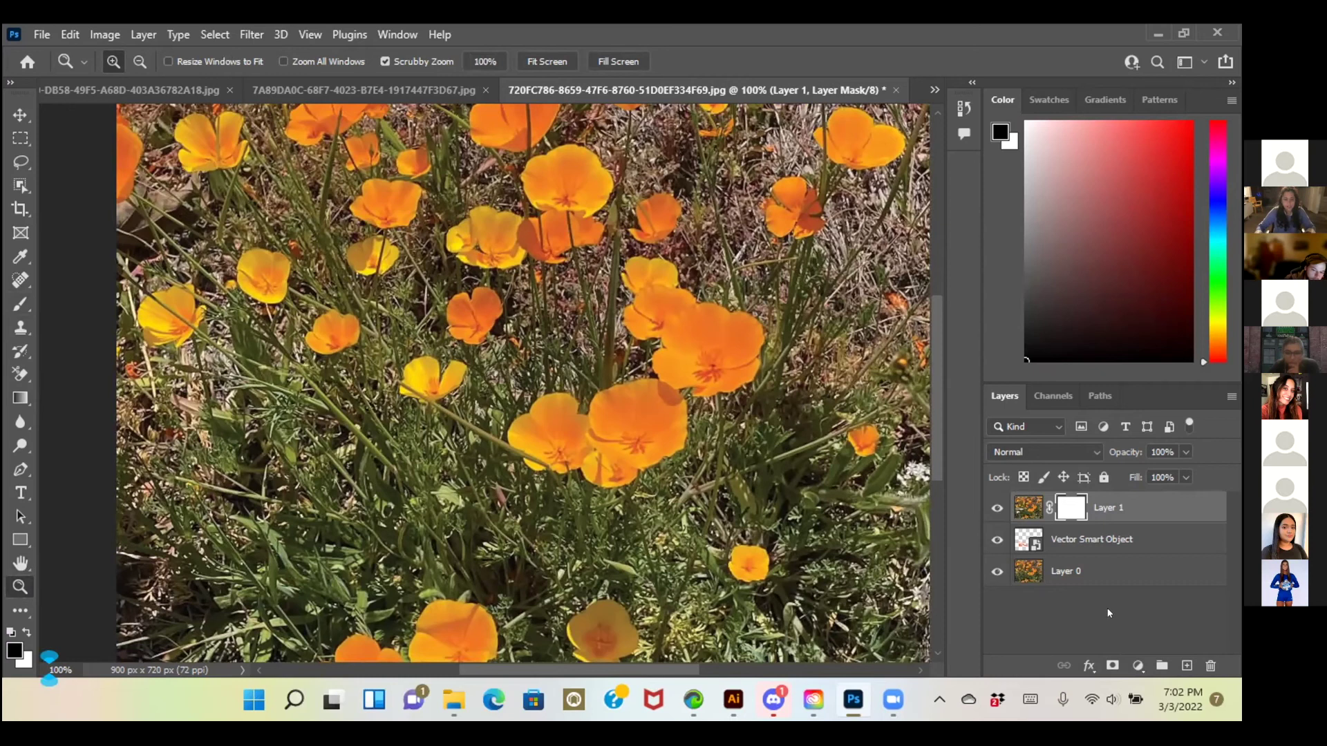
# Open the contents of the Vector Smart Object in Illustrator, then switch back to the poppy image in Photoshop.
pyautogui.click(1070, 530)
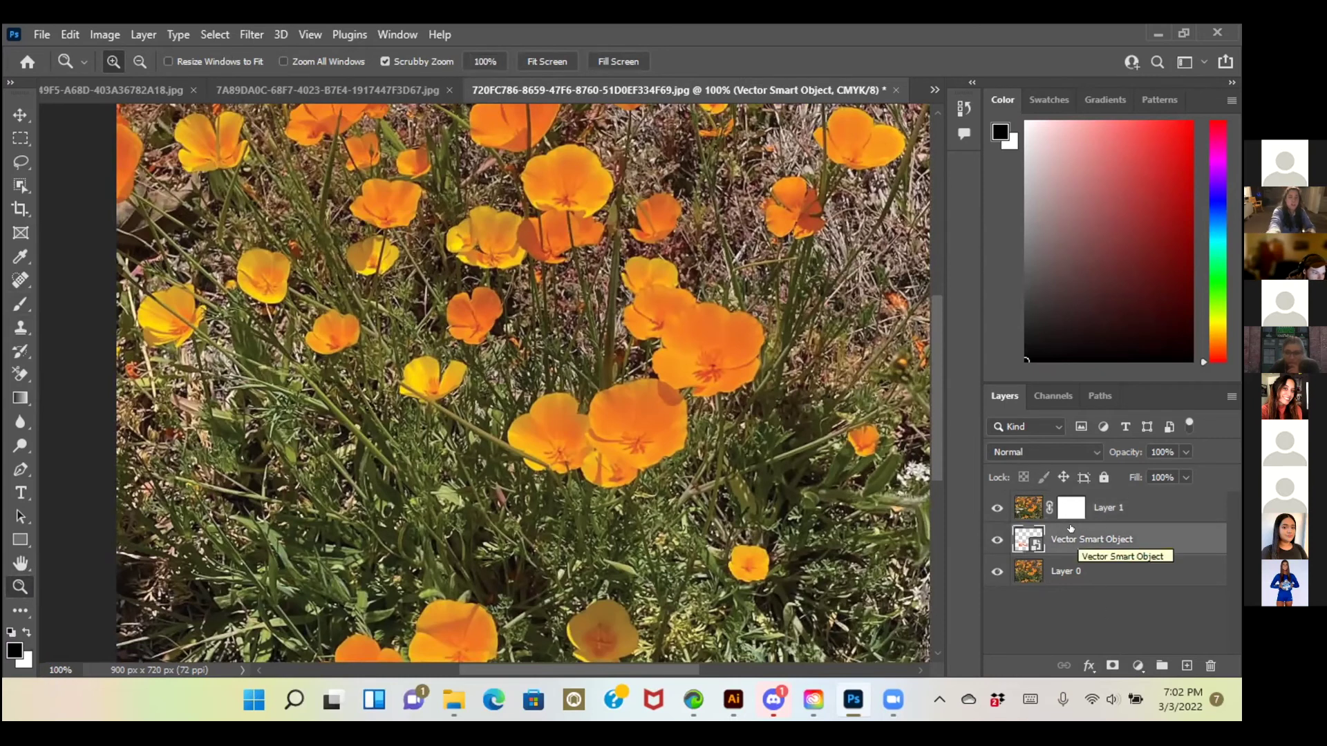
pyautogui.doubleClick(1023, 540)
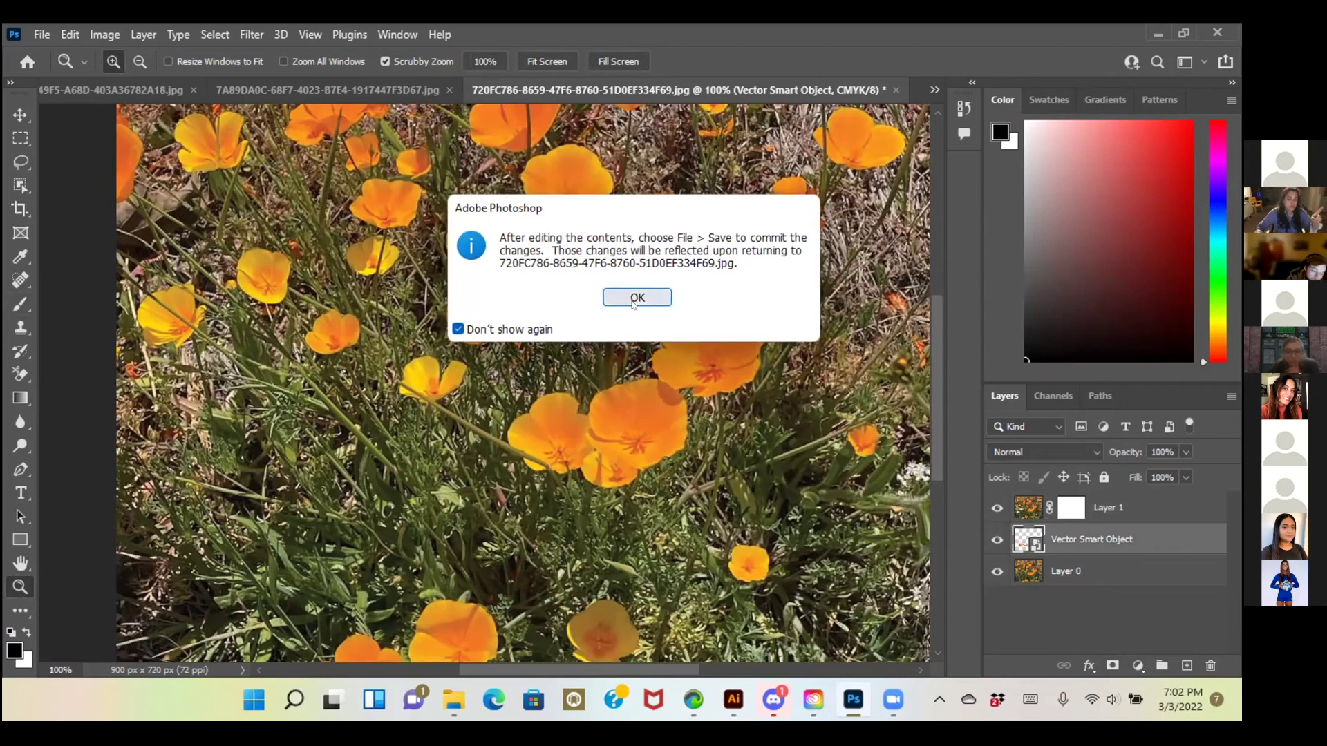
pyautogui.click(634, 301)
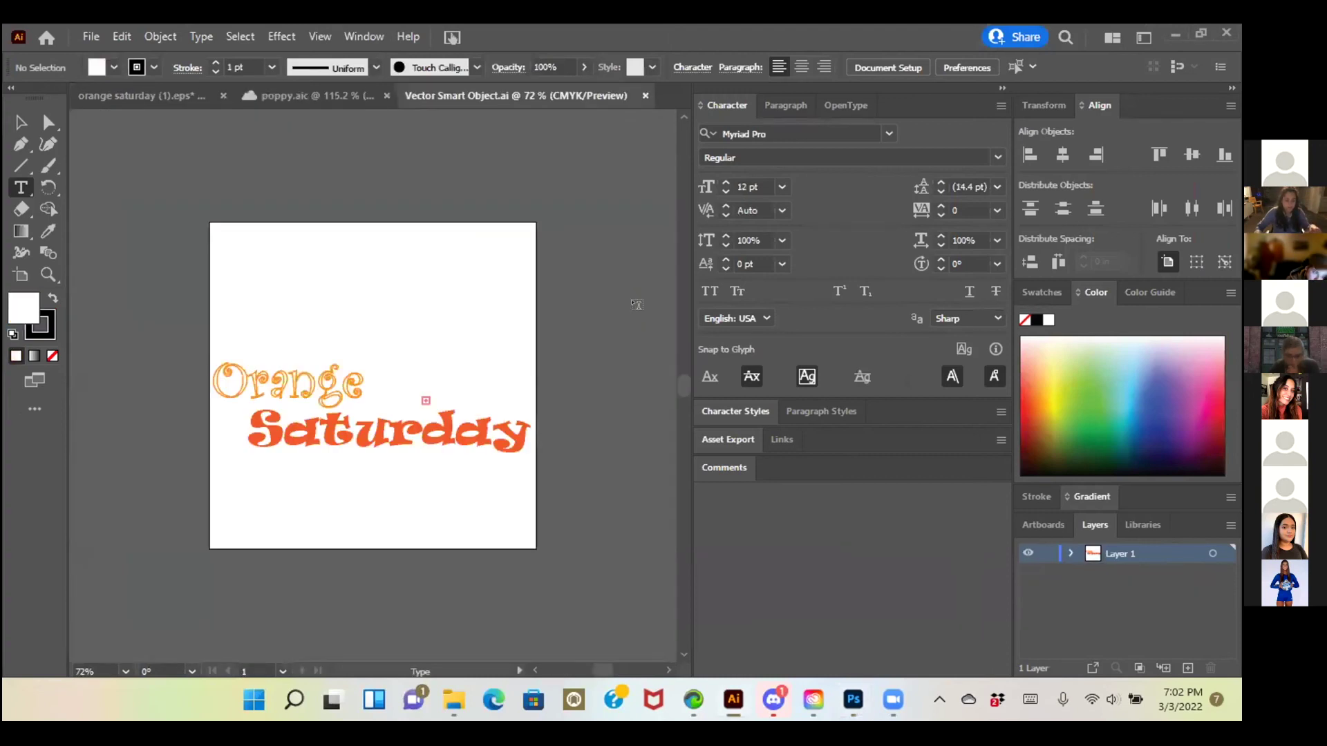
pyautogui.click(854, 699)
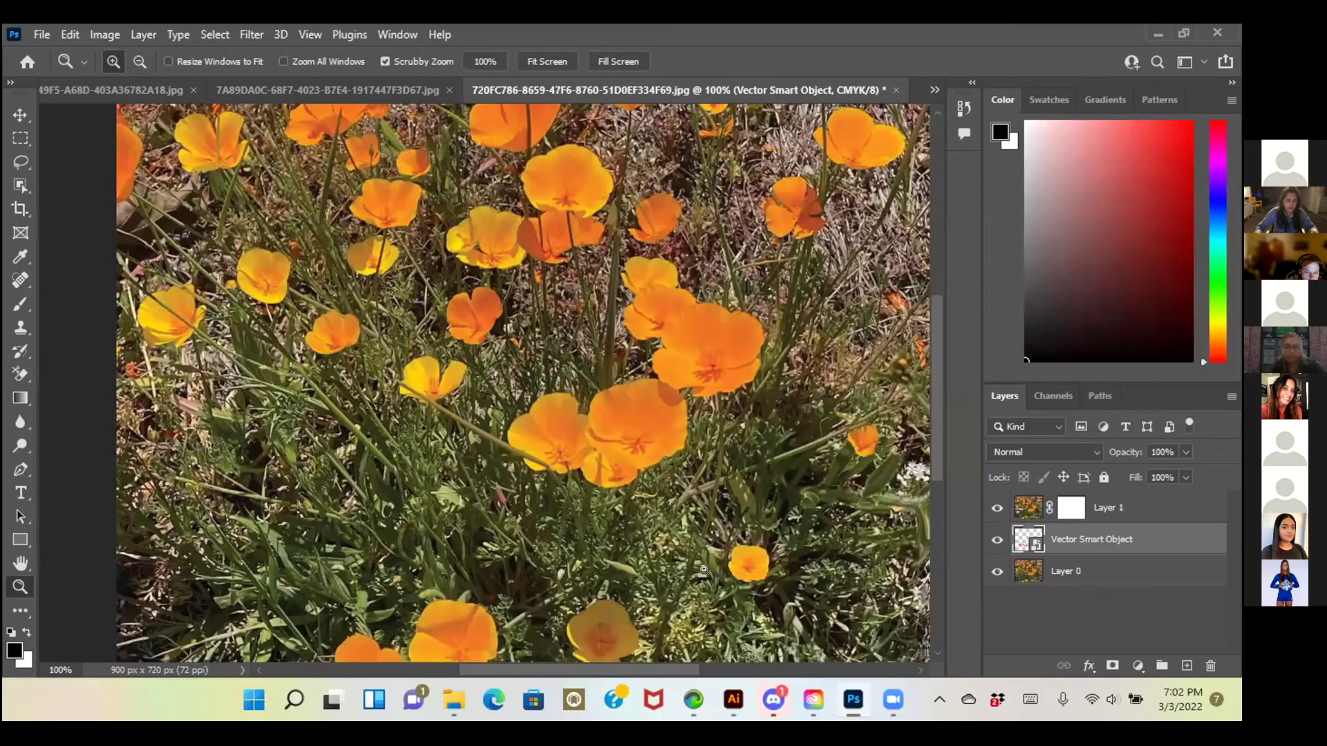
# Rasterize the Vector Smart Object layer that holds the "Orange Saturday" lettering.
pyautogui.keyDown('ctrl'); pyautogui.click(1083, 539); pyautogui.keyUp('ctrl')
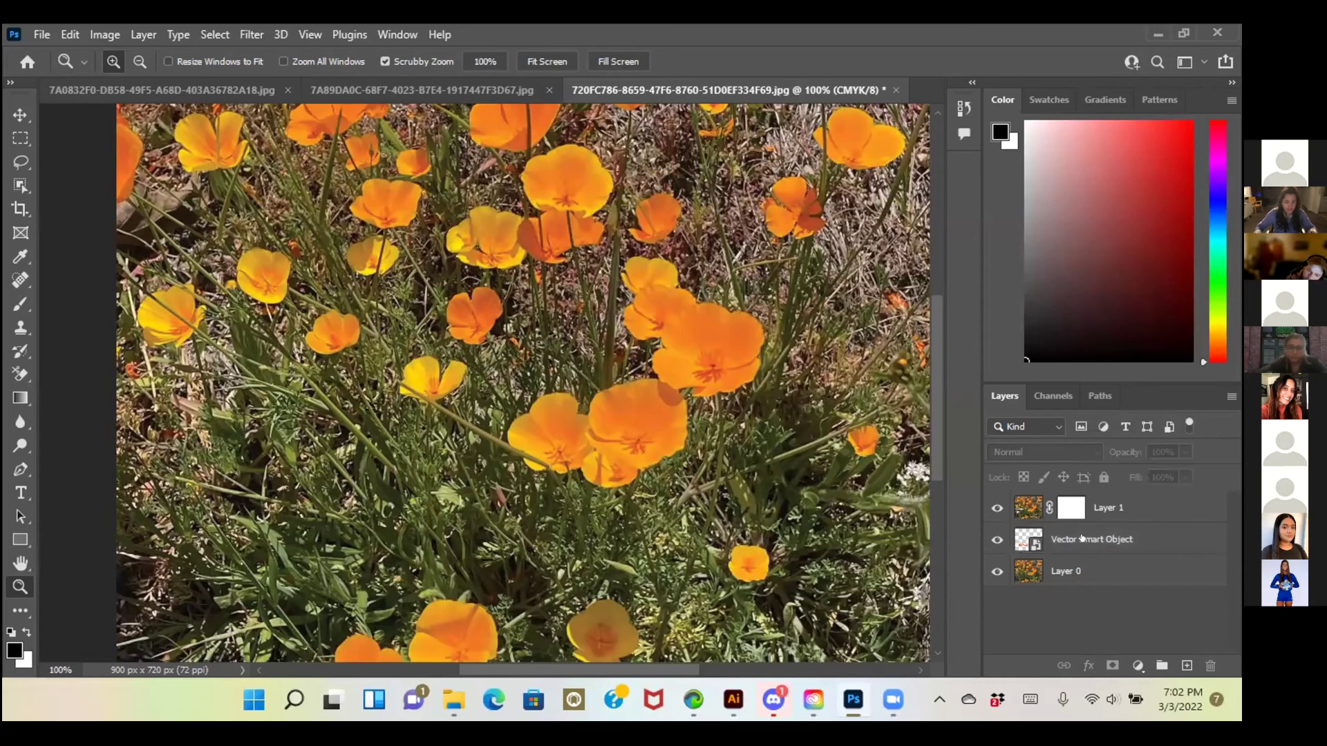
pyautogui.click(1082, 540)
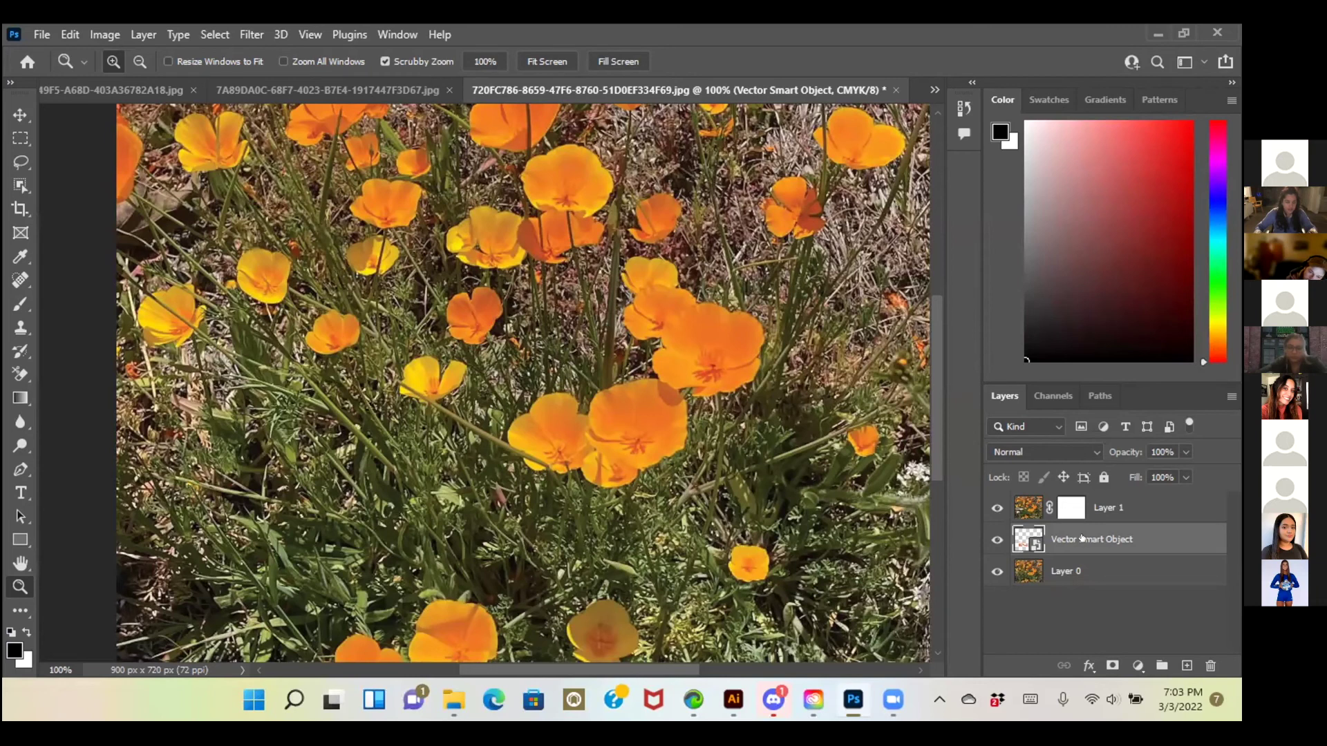
pyautogui.keyDown('ctrl'); pyautogui.click(1082, 539); pyautogui.keyUp('ctrl')
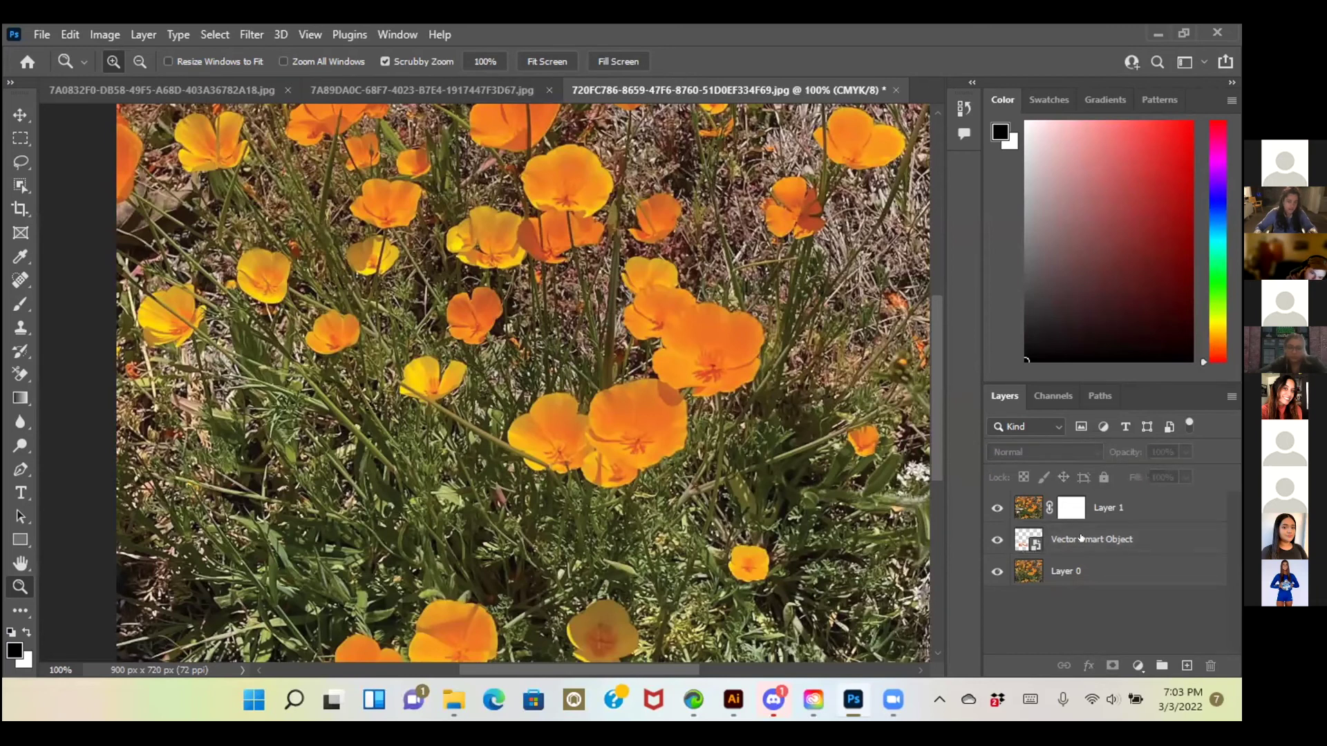
pyautogui.rightClick(1083, 539)
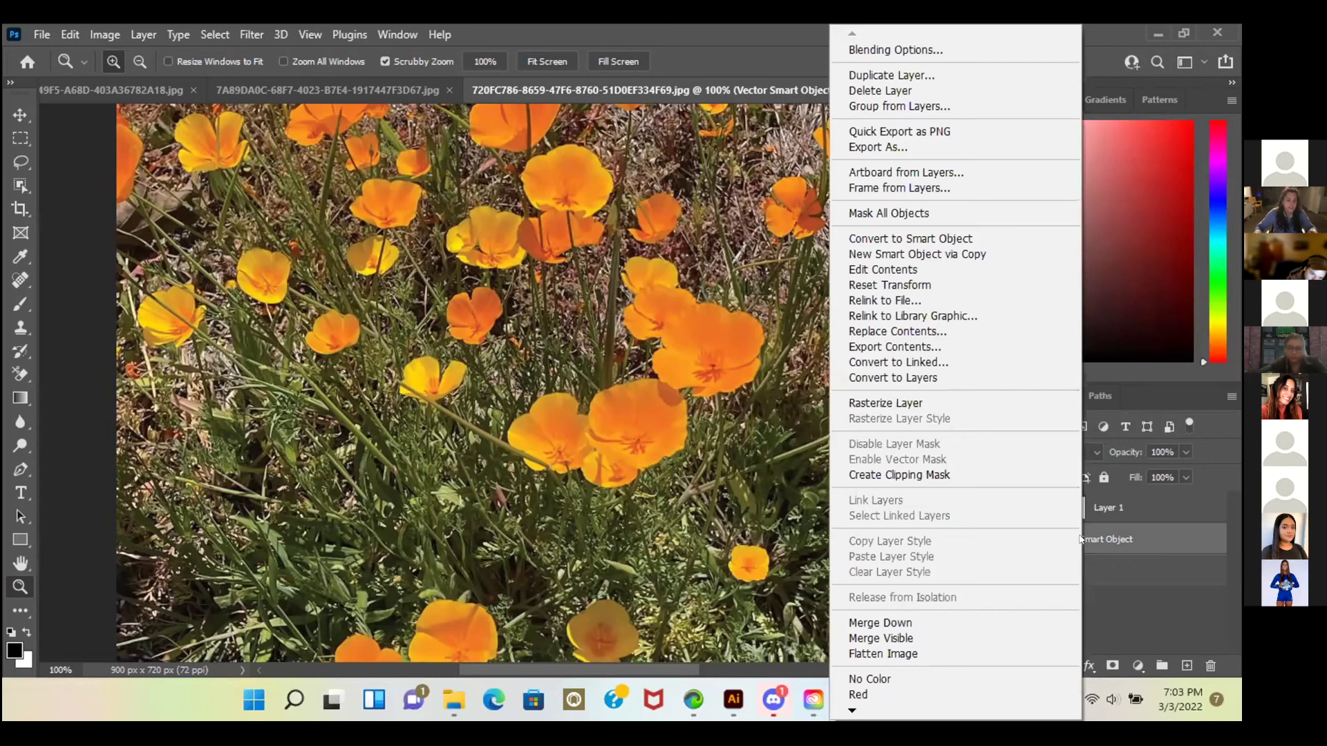
pyautogui.click(906, 405)
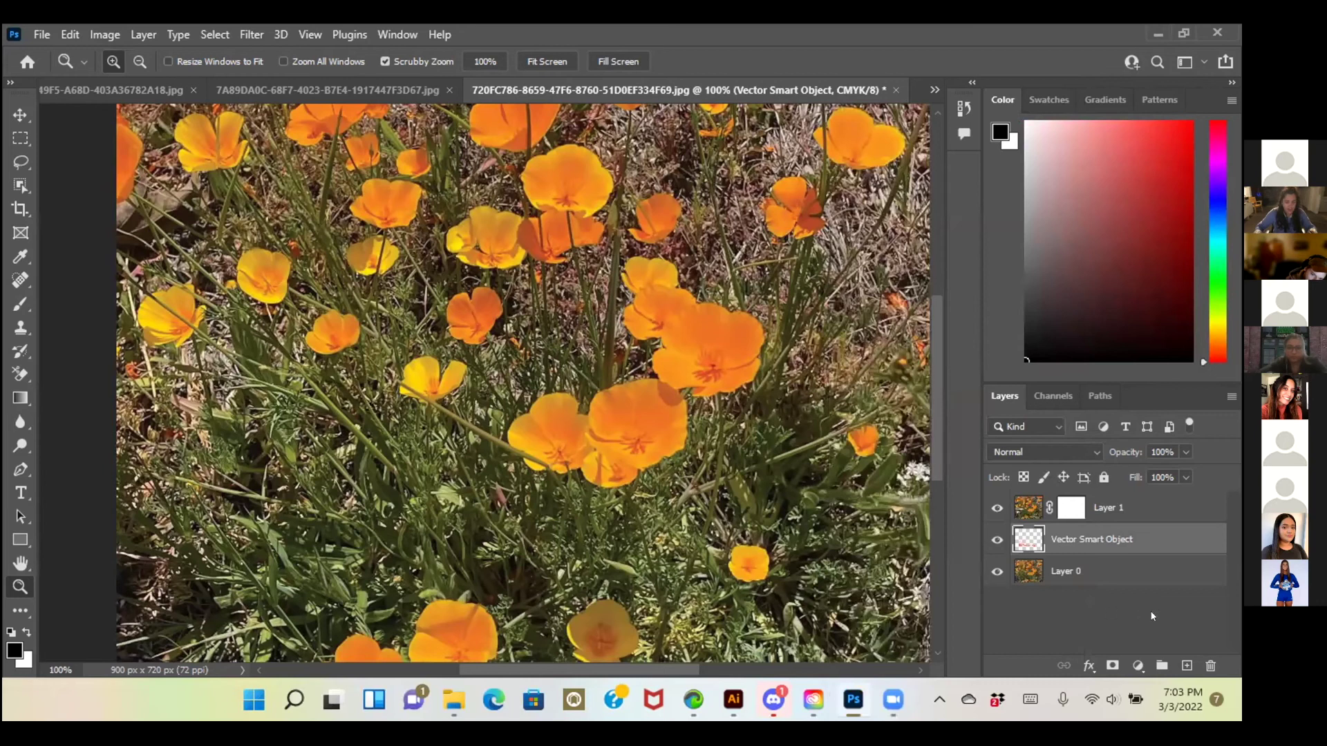
# Load the rasterized lettering's outline as a selection and make Layer 1's mask the active target.
pyautogui.keyDown('ctrl'); pyautogui.click(1127, 538); pyautogui.keyUp('ctrl')
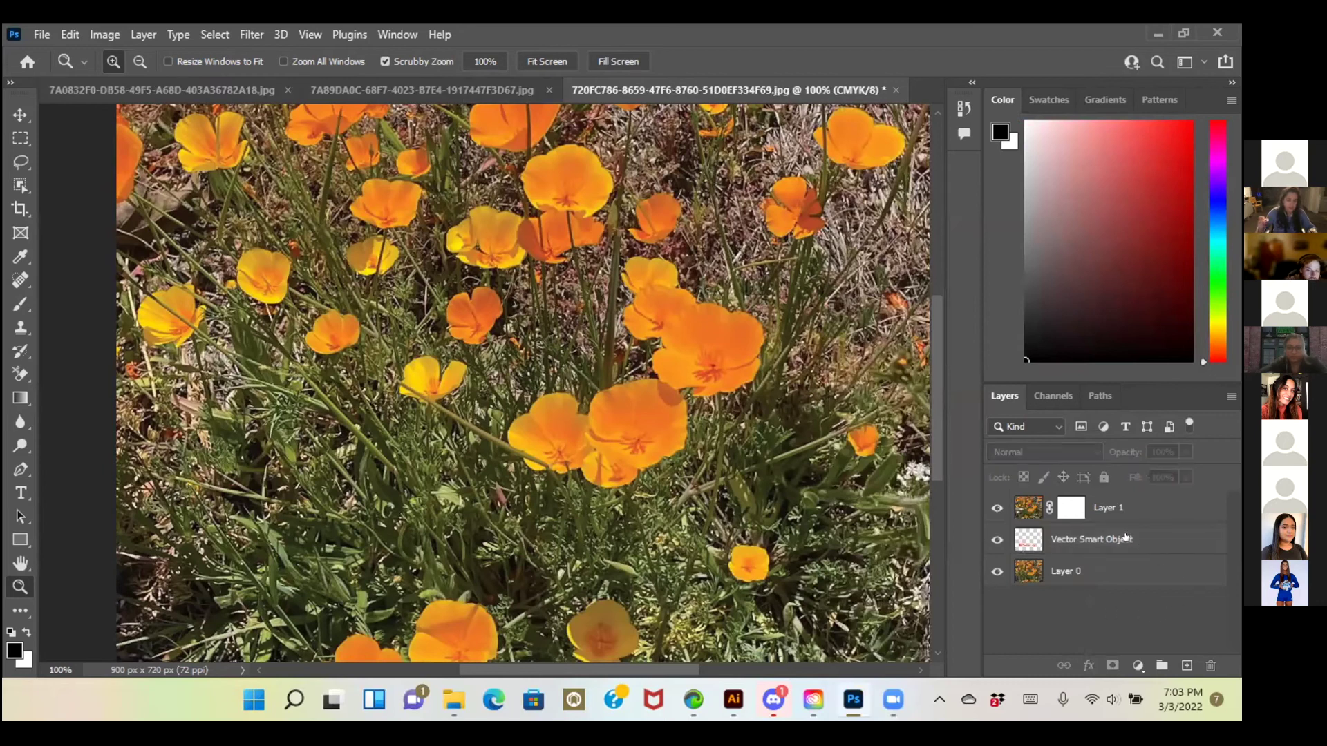
pyautogui.keyDown('ctrl'); pyautogui.click(1023, 540); pyautogui.keyUp('ctrl')
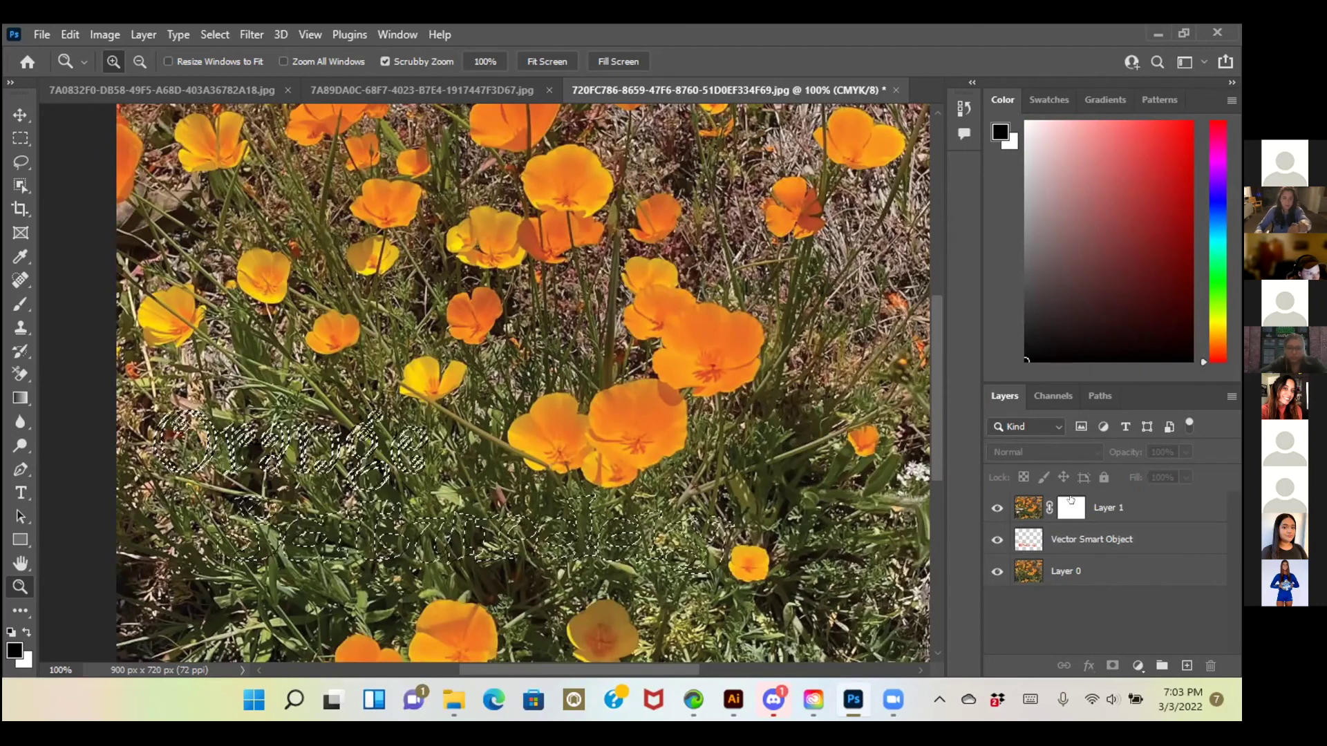
pyautogui.click(1070, 499)
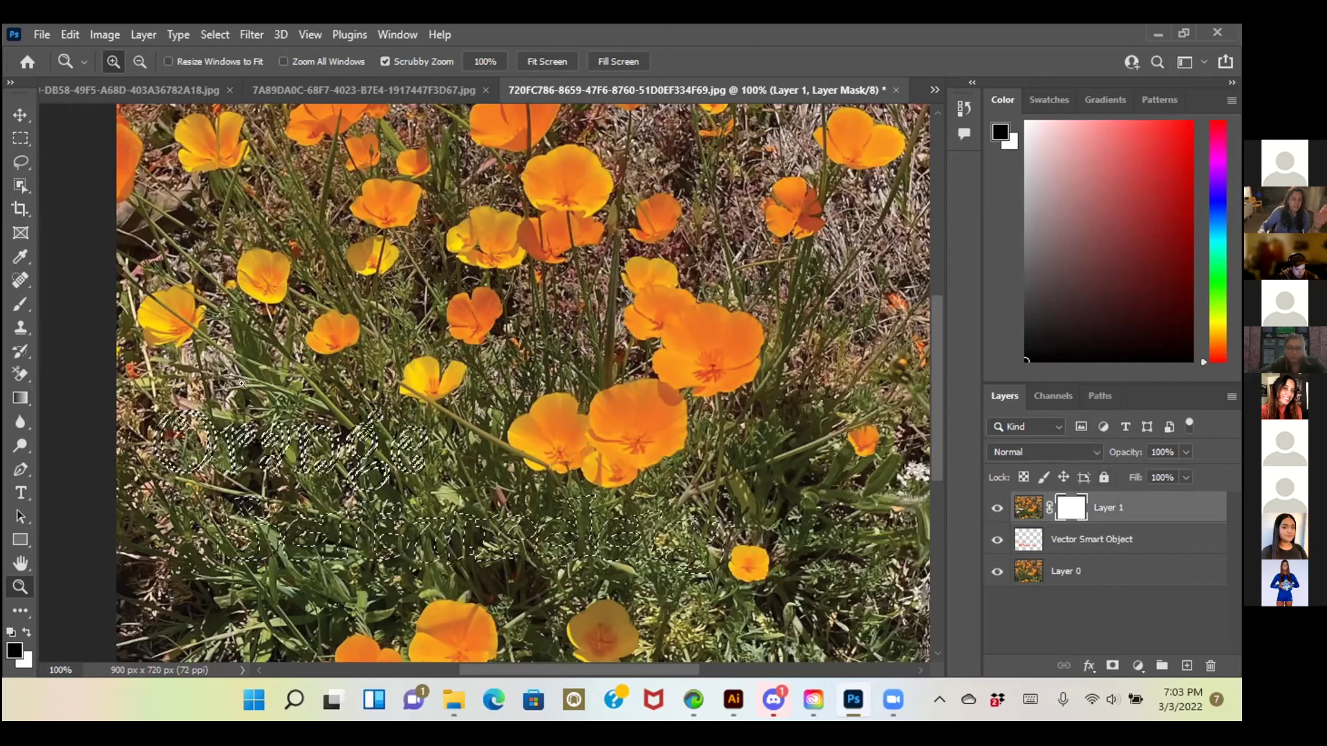
# Start painting black with the Brush tool on Layer 1's mask inside the selected "Orange" letters.
pyautogui.click(20, 304)
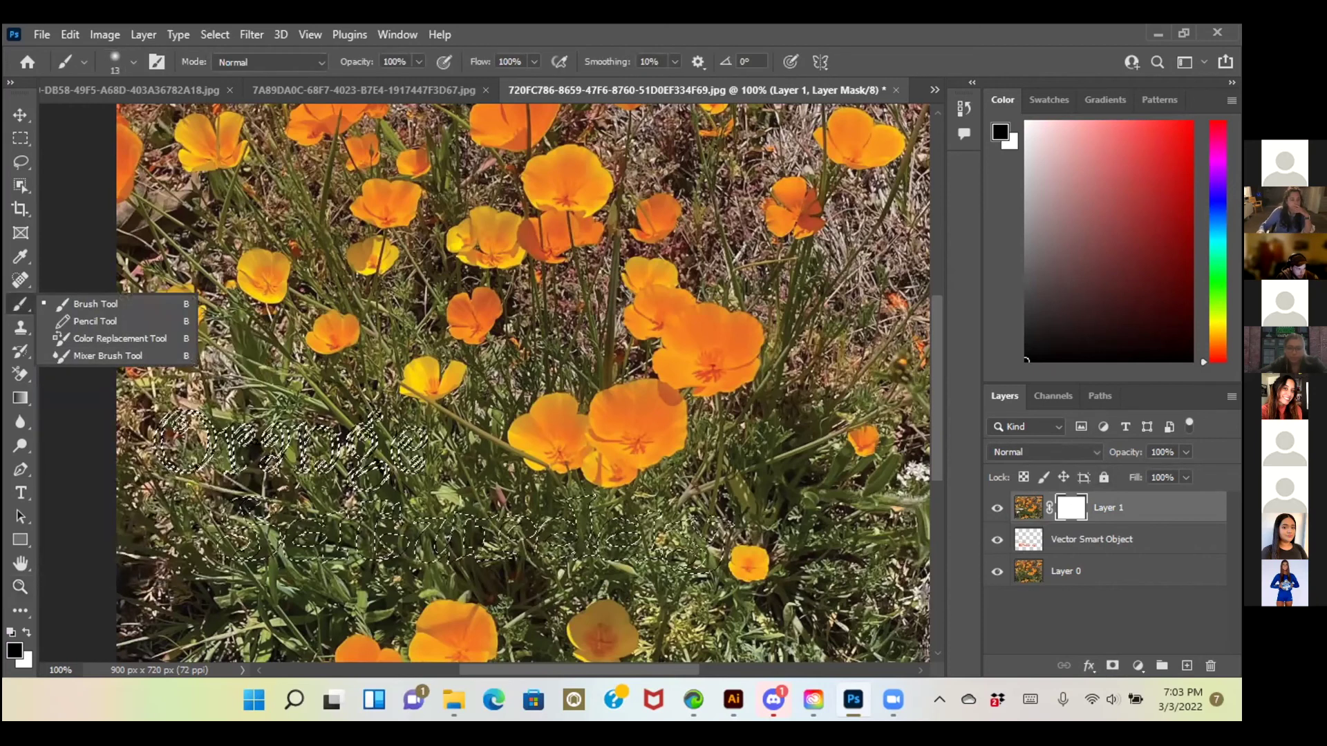
pyautogui.click(158, 410)
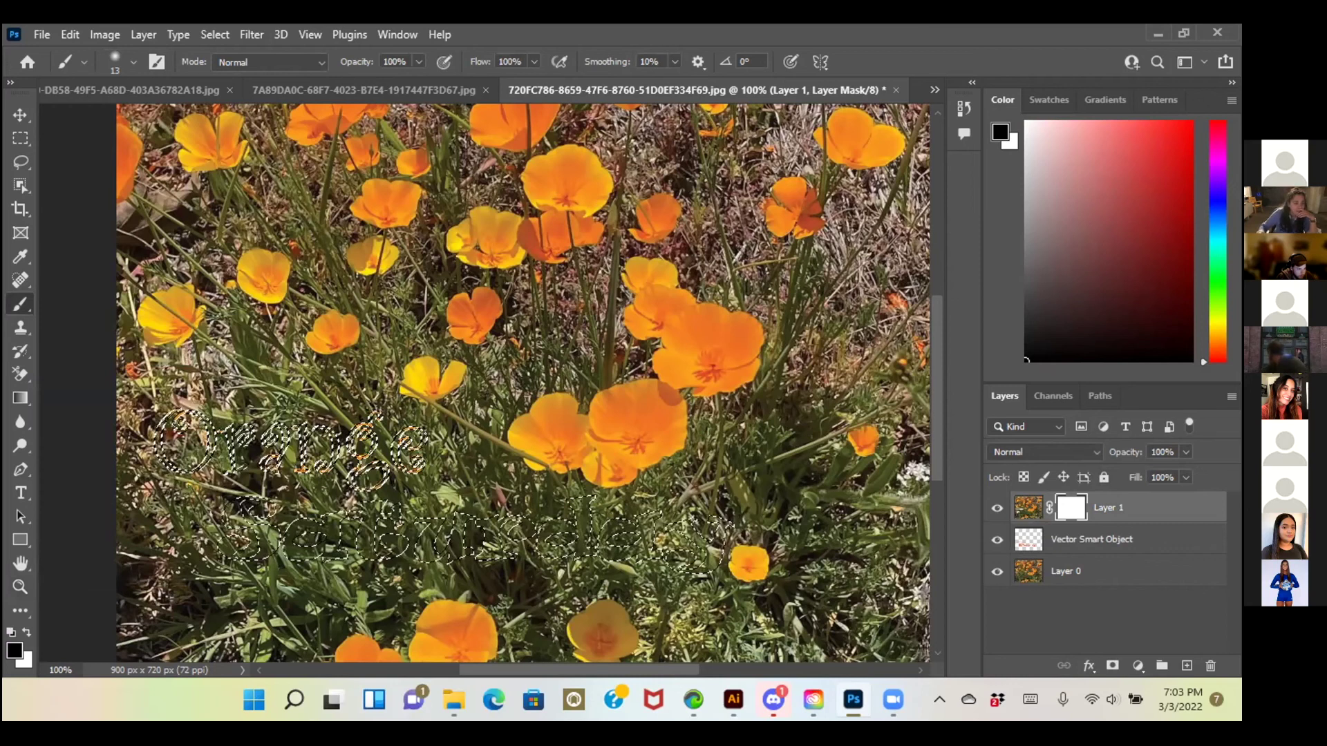
pyautogui.click(296, 436)
# Set the brush size to 30 px and paint black on Layer 1's mask across the selected "Saturday" and "Orange" letters.
pyautogui.click(125, 61)
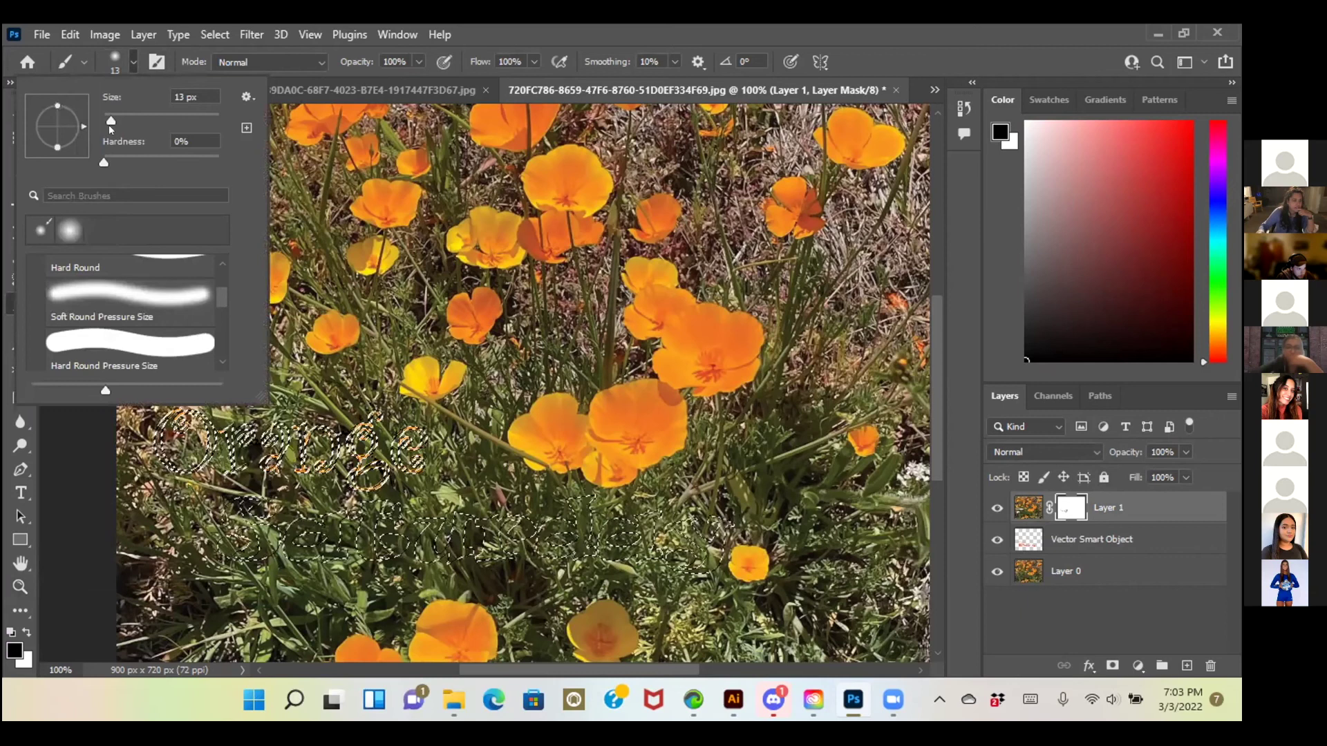
pyautogui.click(199, 95)
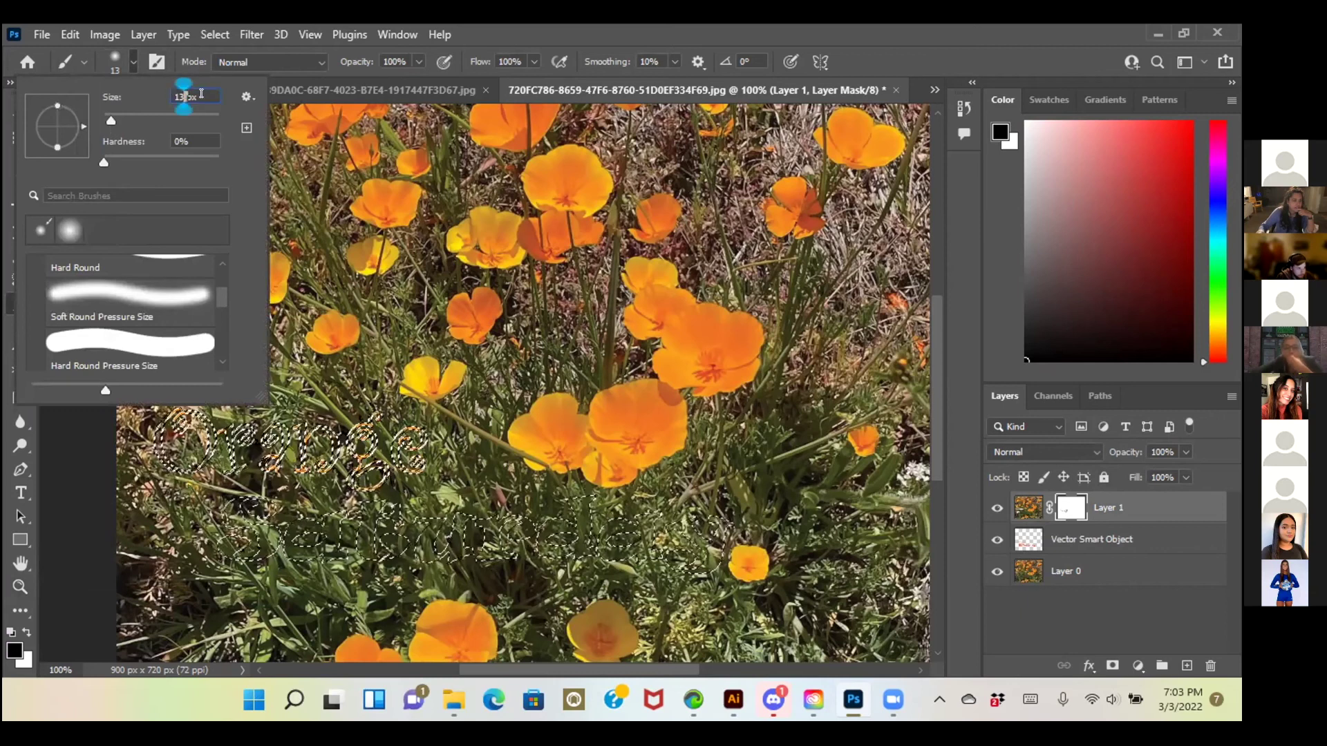
pyautogui.press('BackSpace')
pyautogui.press('BackSpace')
pyautogui.write('30')
pyautogui.press('Return')
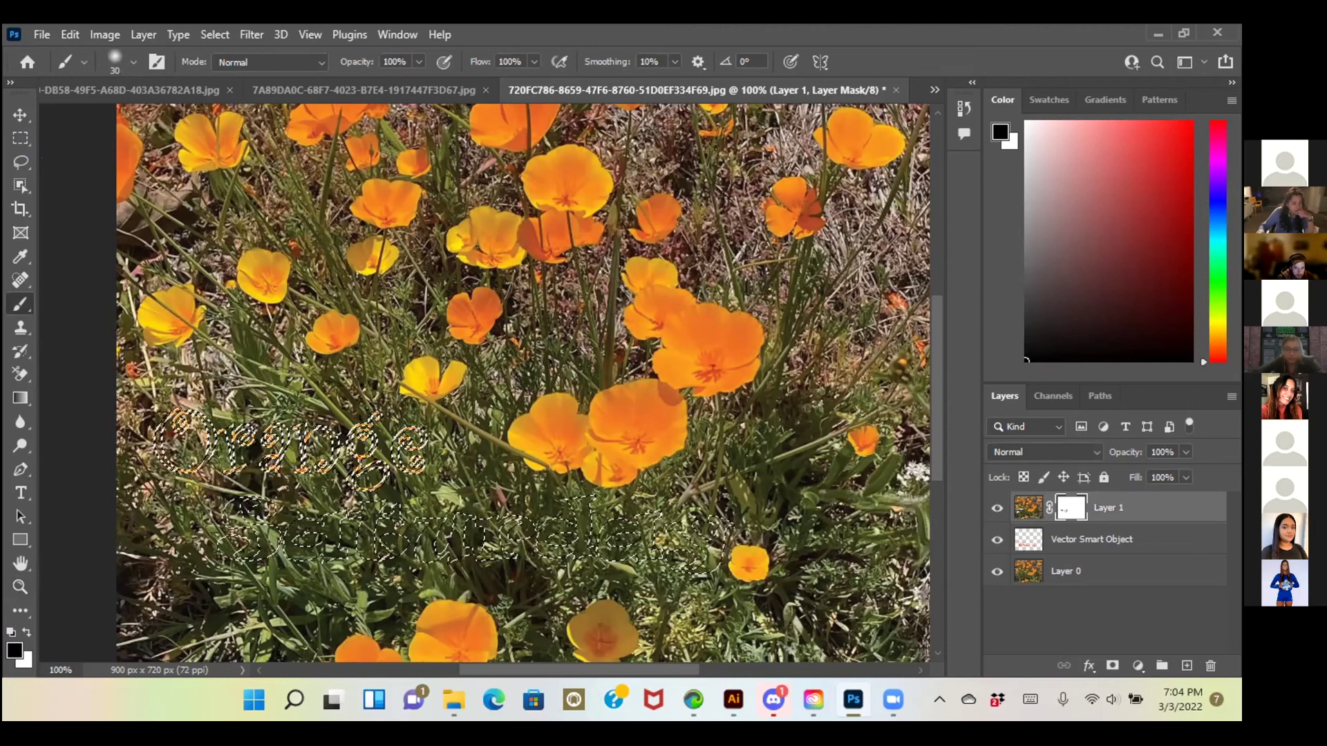
pyautogui.click(246, 505)
pyautogui.moveTo(259, 506)
pyautogui.mouseDown()
pyautogui.moveTo(202, 542)
pyautogui.moveTo(272, 562)
pyautogui.moveTo(489, 554)
pyautogui.moveTo(581, 569)
pyautogui.moveTo(594, 540)
pyautogui.moveTo(666, 512)
pyautogui.moveTo(623, 487)
pyautogui.moveTo(692, 530)
pyautogui.moveTo(670, 538)
pyautogui.moveTo(691, 571)
pyautogui.mouseUp()
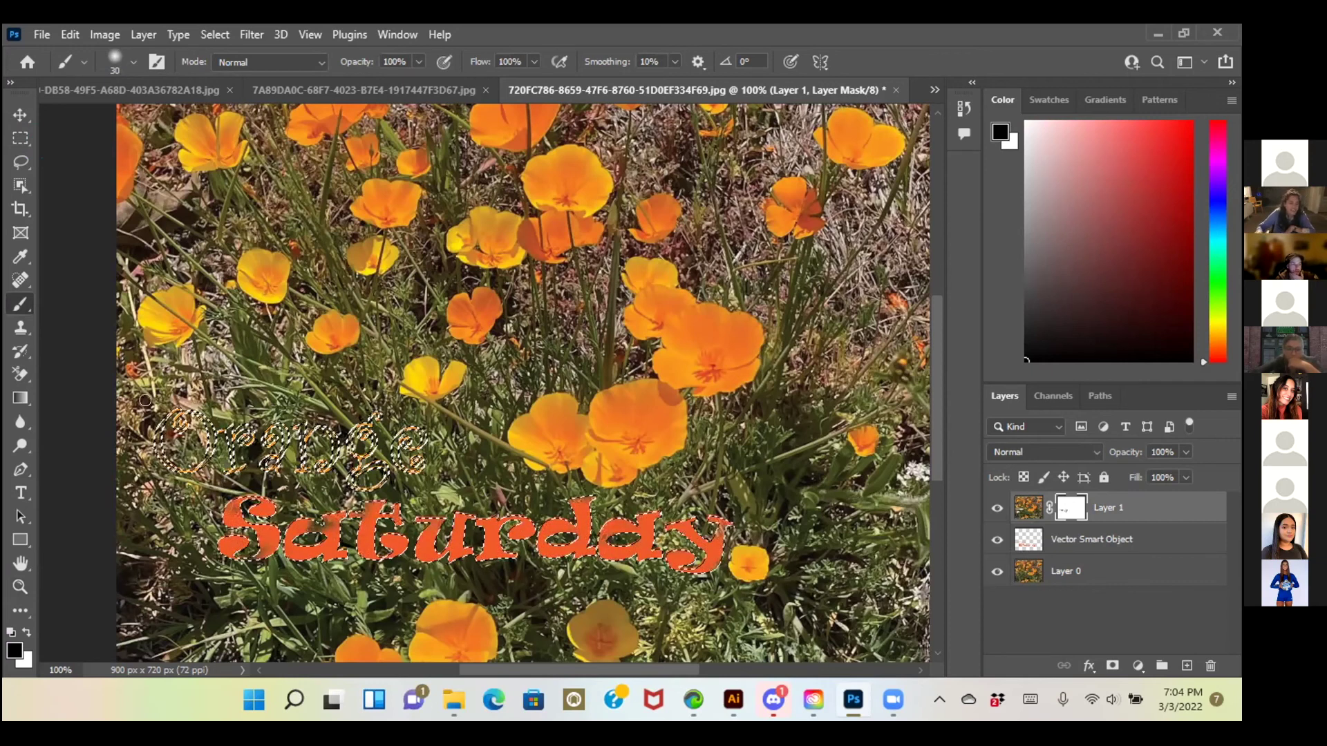
pyautogui.moveTo(155, 450); pyautogui.dragTo(188, 425)
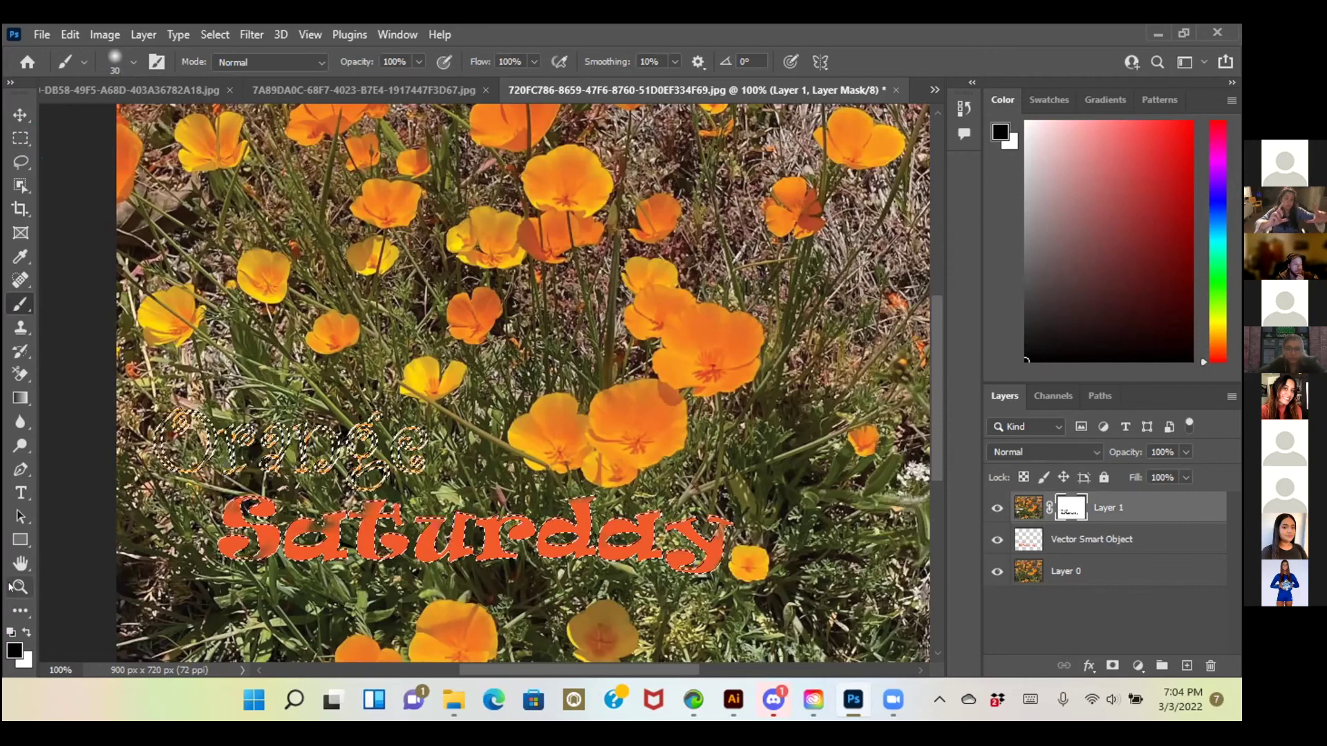
# Examine the painted letter edges up close at 300%, then return to the whole image.
pyautogui.click(12, 587)
pyautogui.click(360, 464)
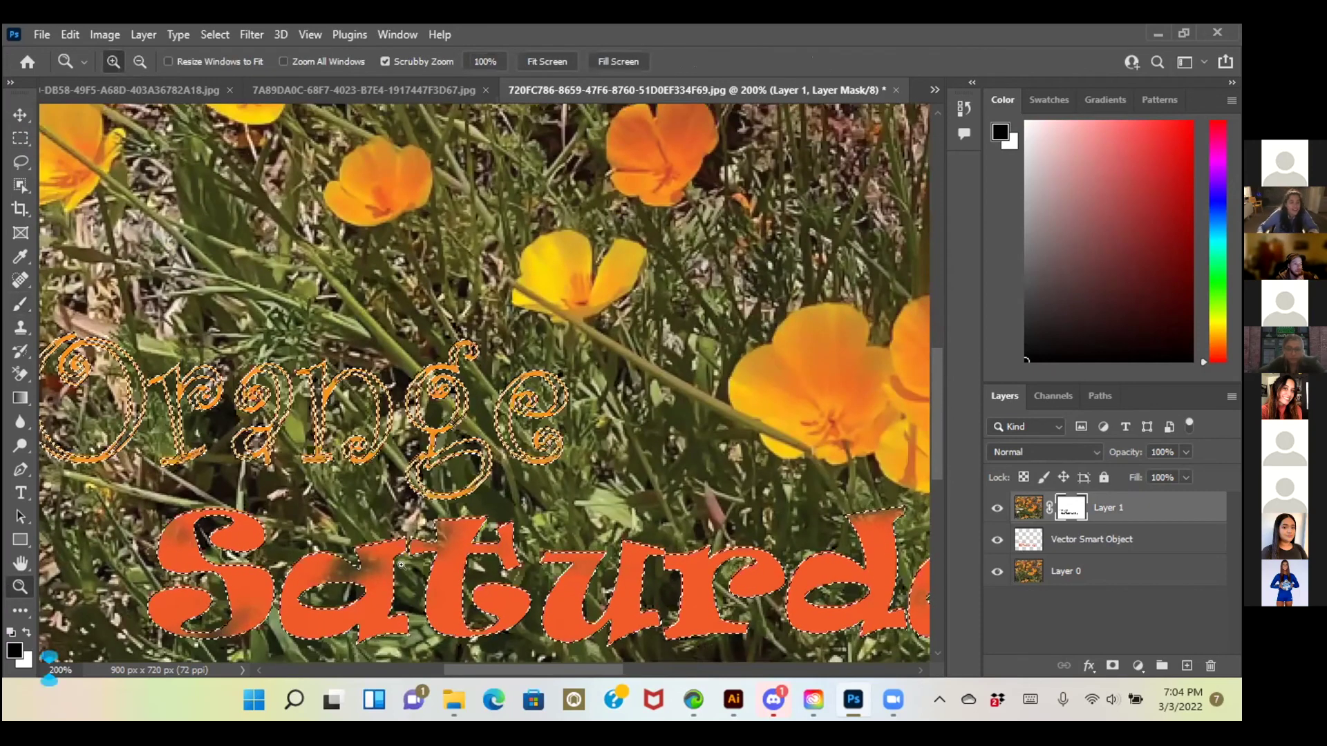
pyautogui.click(314, 568)
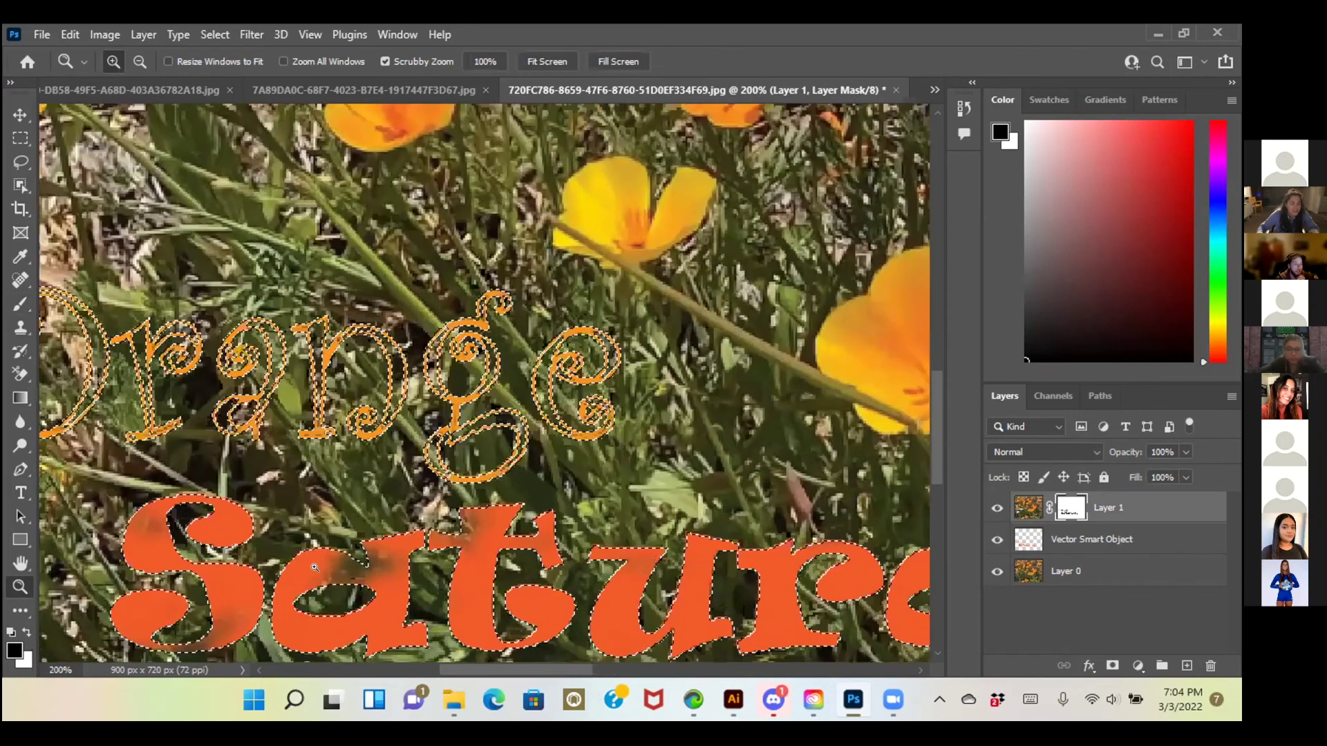
pyautogui.click(315, 568)
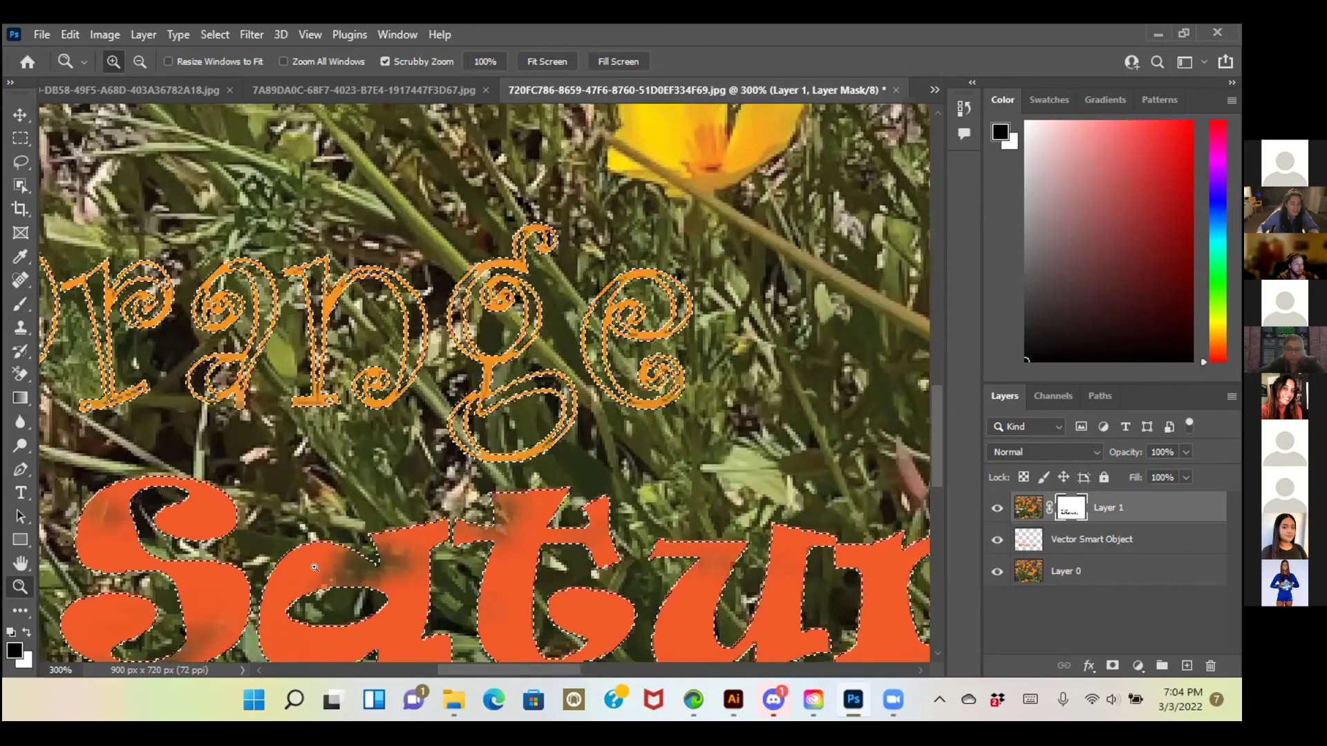
pyautogui.click(21, 564)
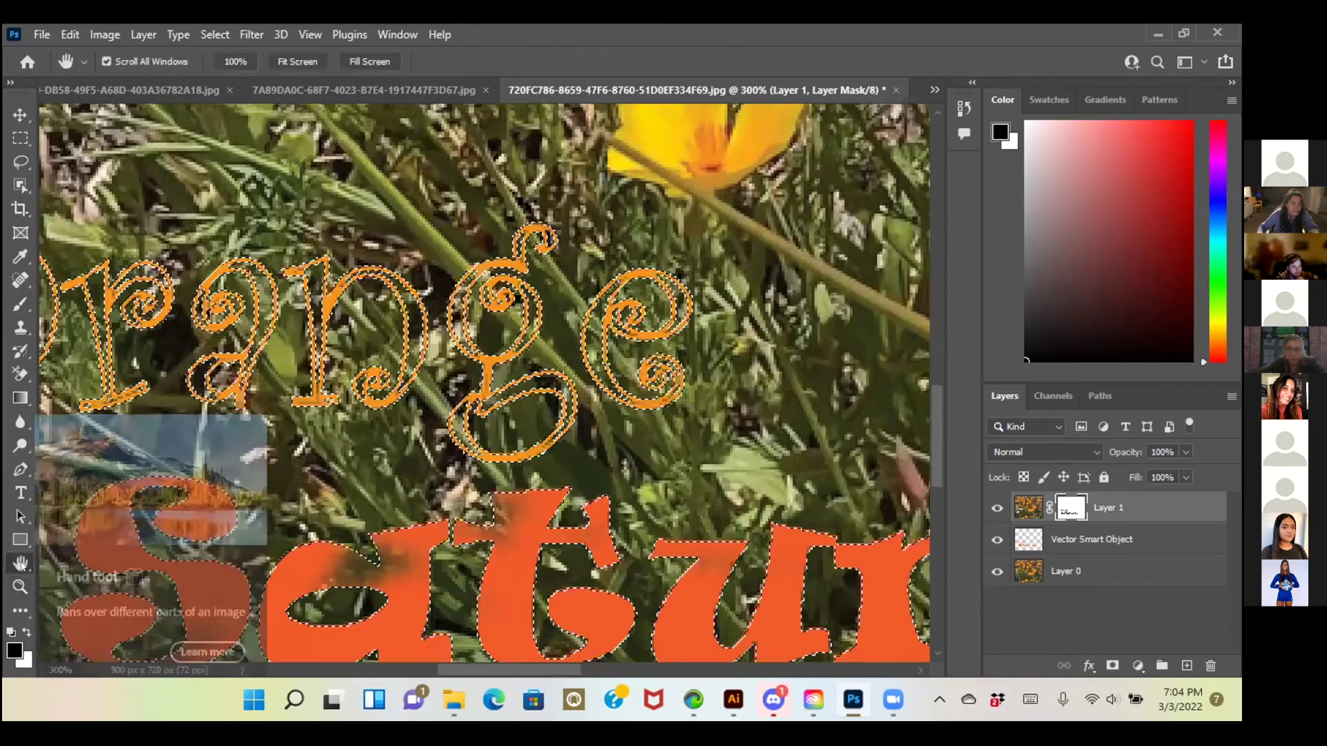
pyautogui.doubleClick(21, 564)
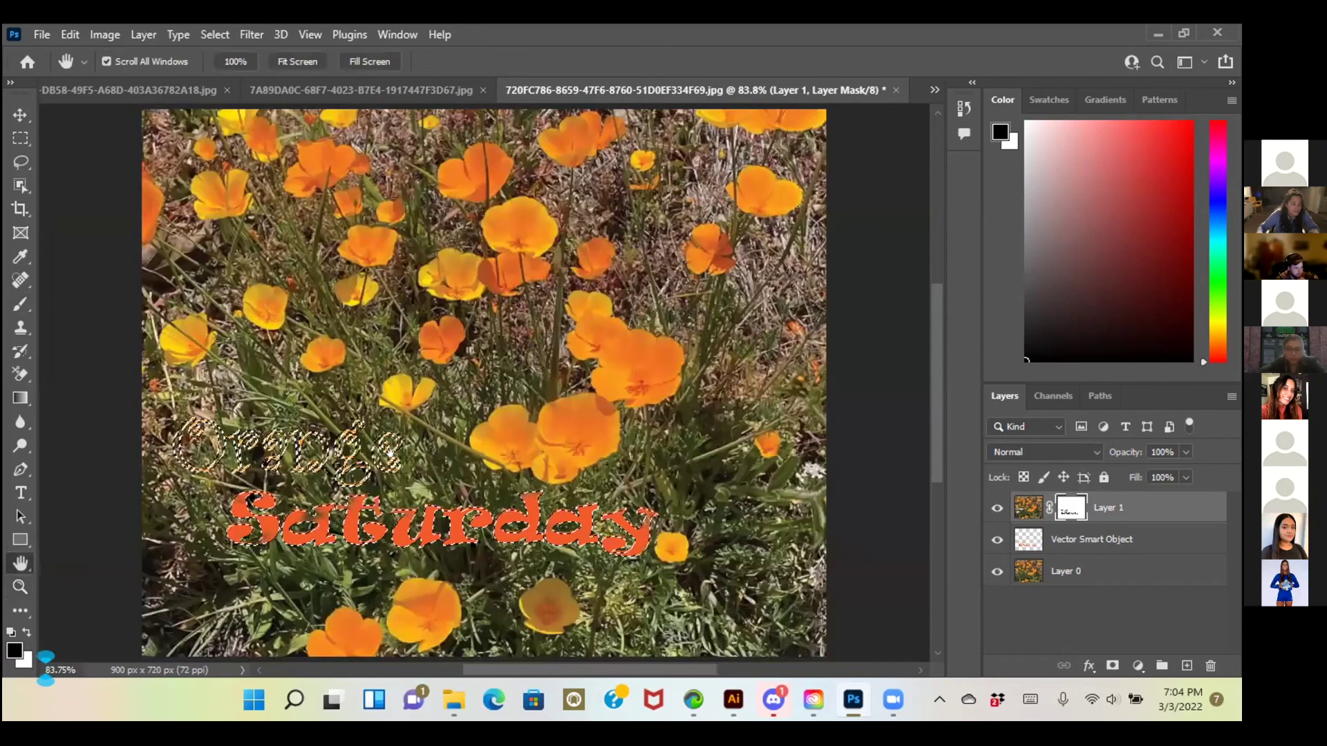
pyautogui.click(22, 304)
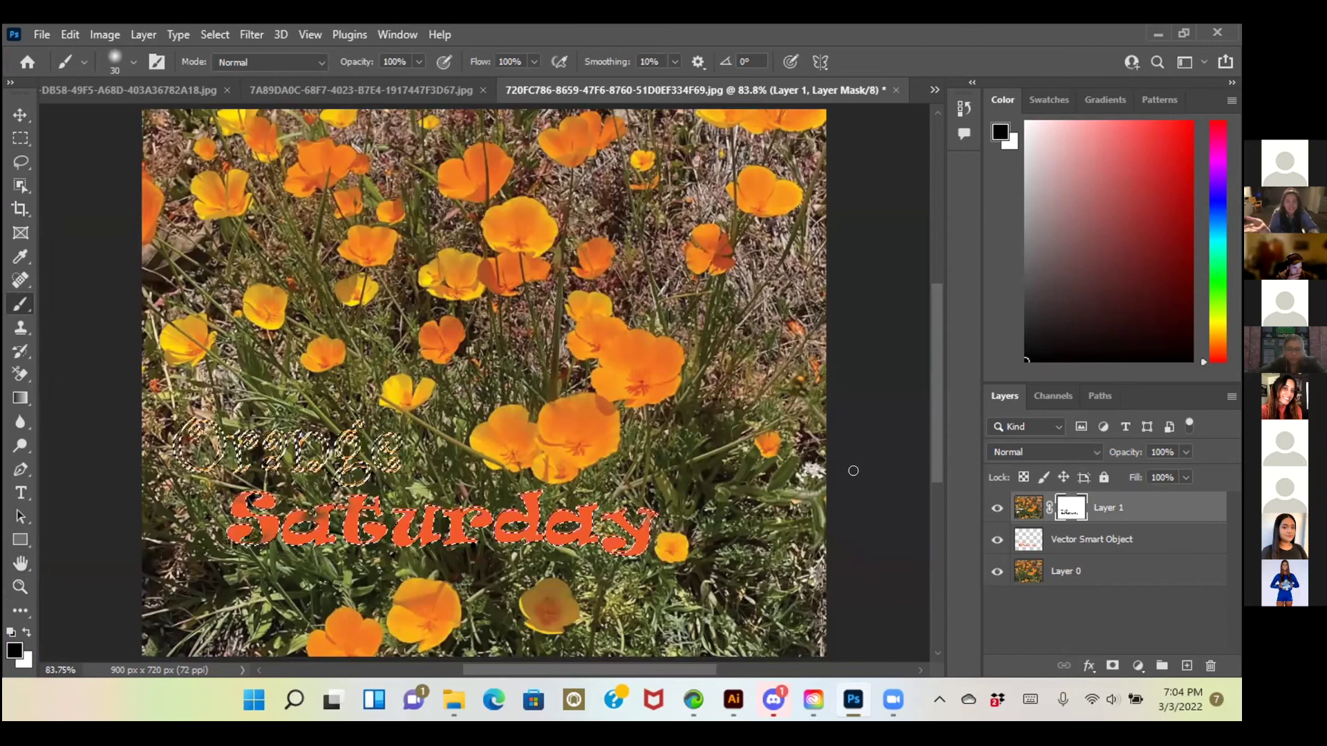
pyautogui.click(20, 114)
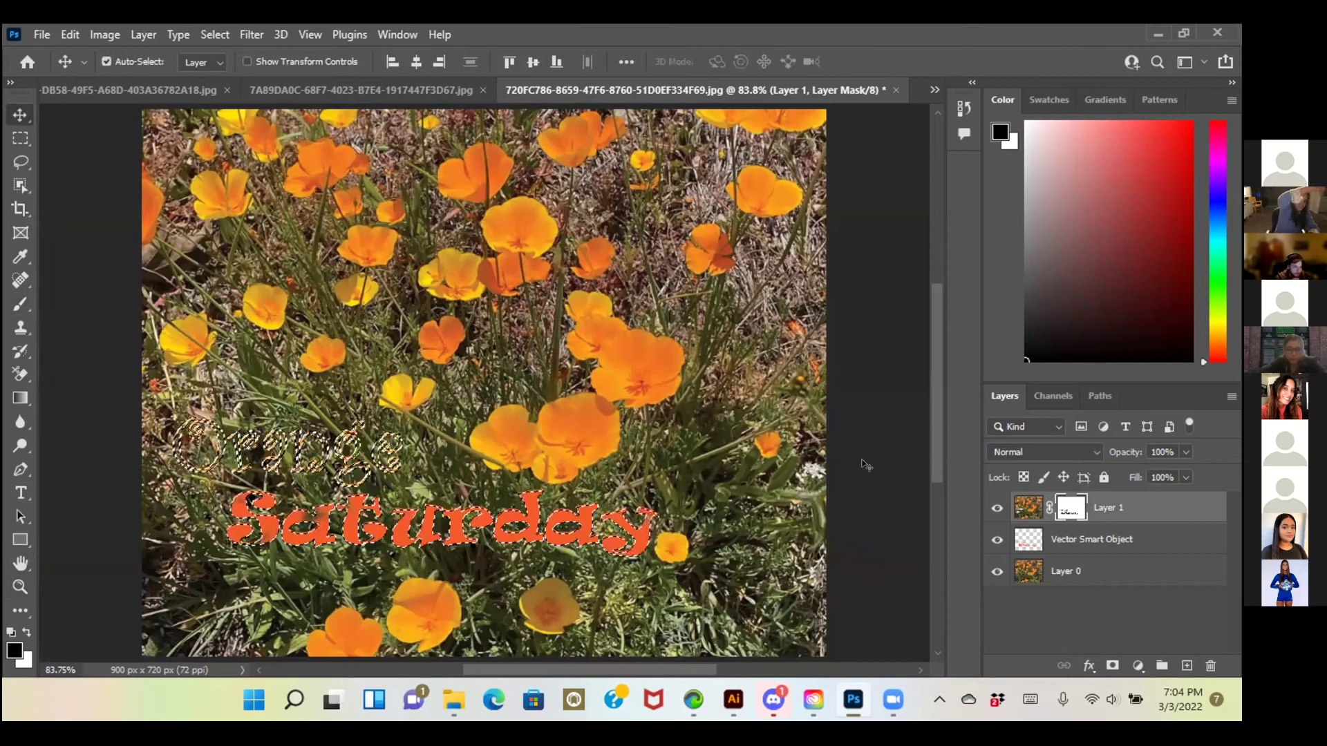
pyautogui.click(896, 466)
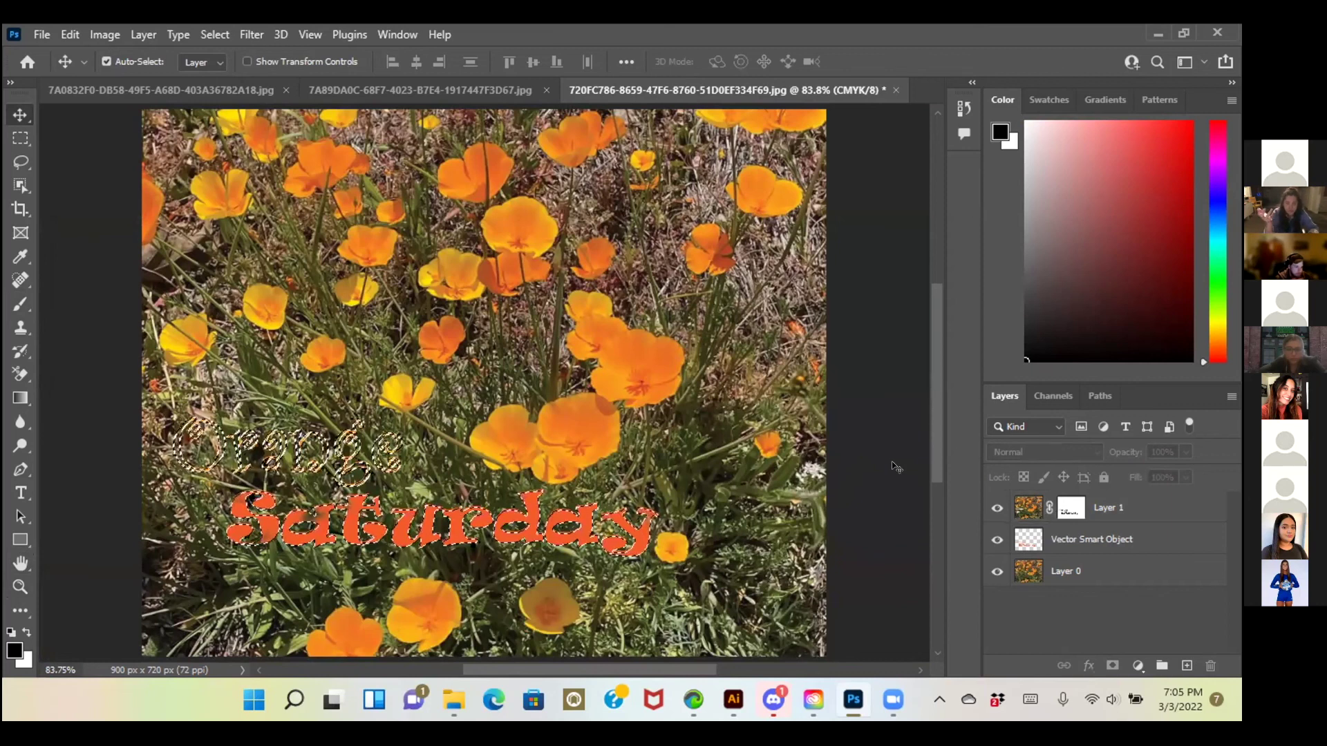
pyautogui.click(1014, 510)
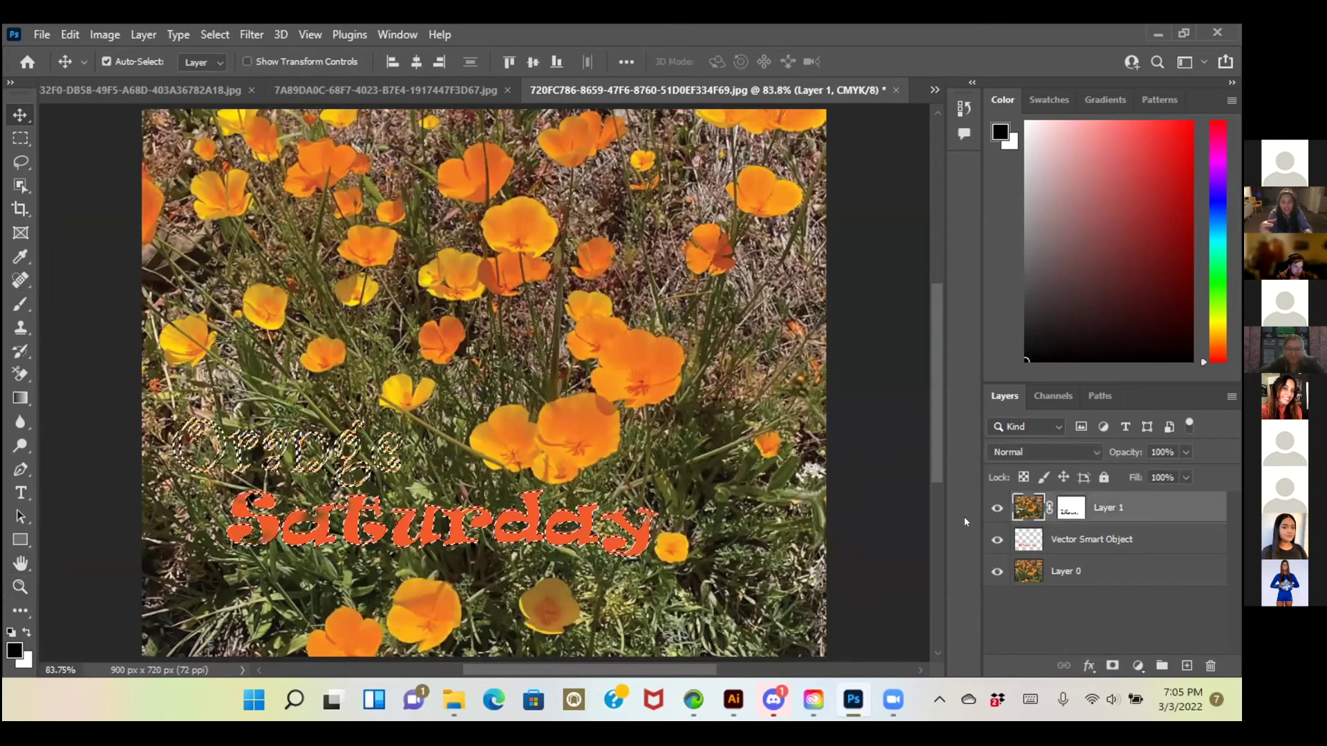
pyautogui.click(893, 506)
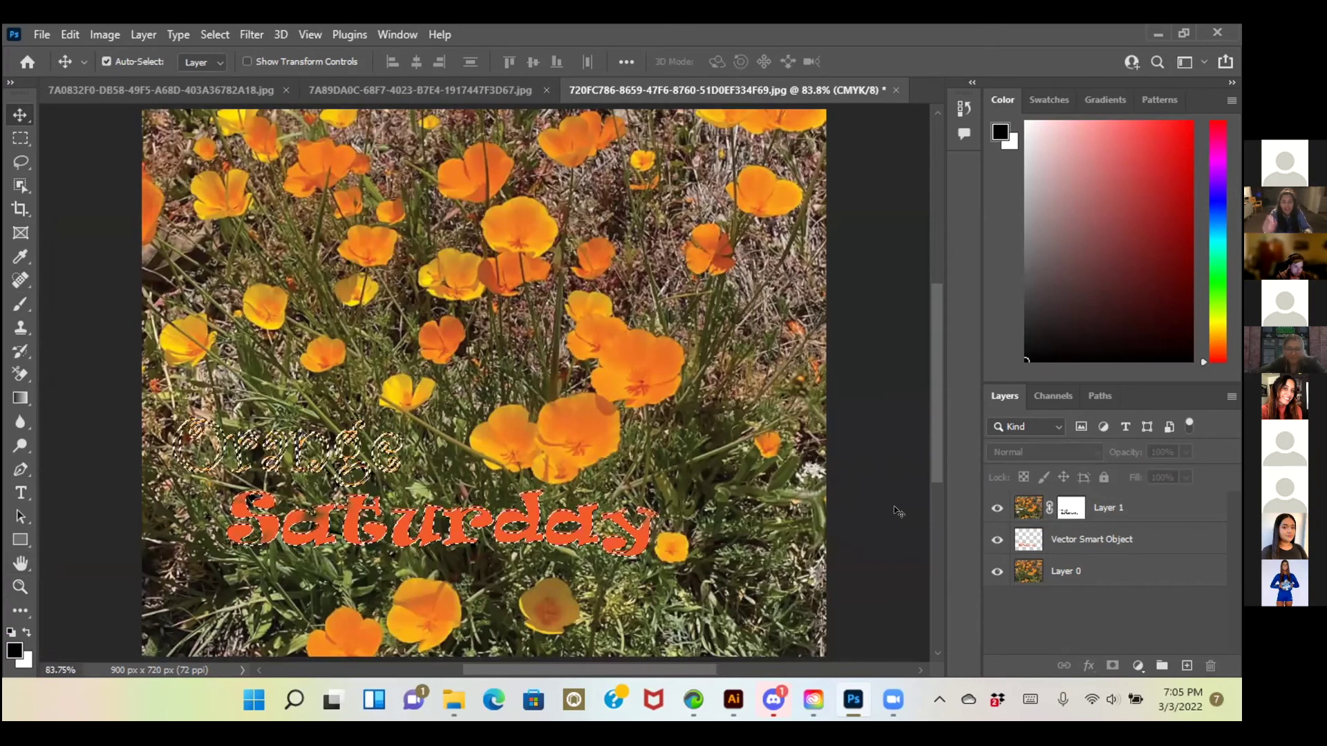
pyautogui.click(1069, 511)
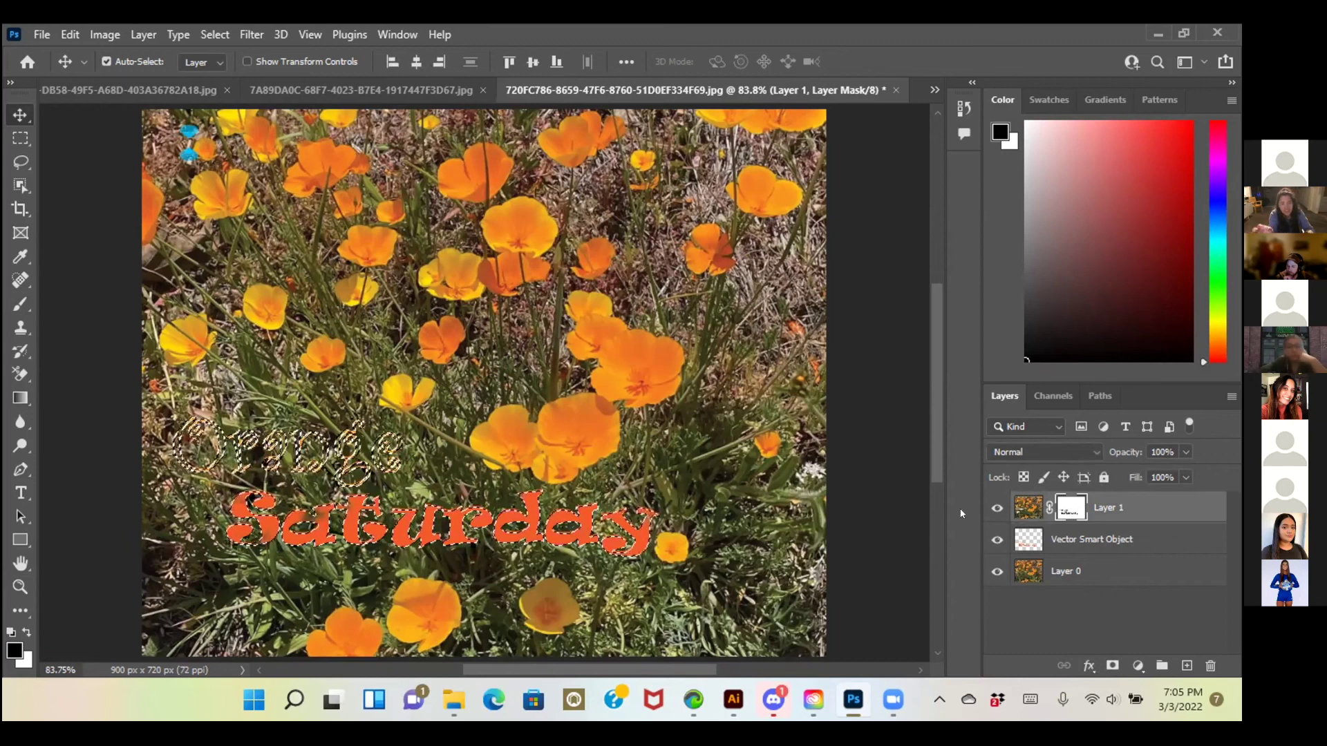
pyautogui.click(859, 496)
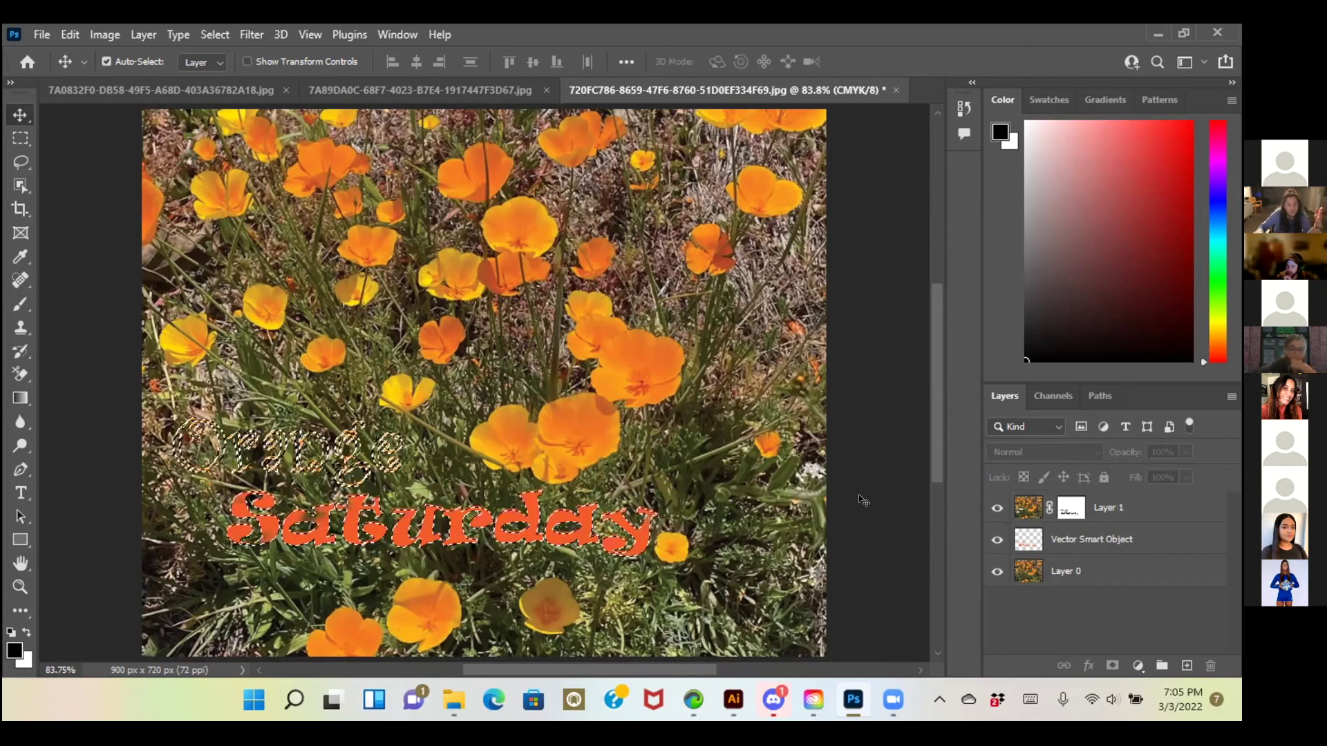
pyautogui.click(503, 509)
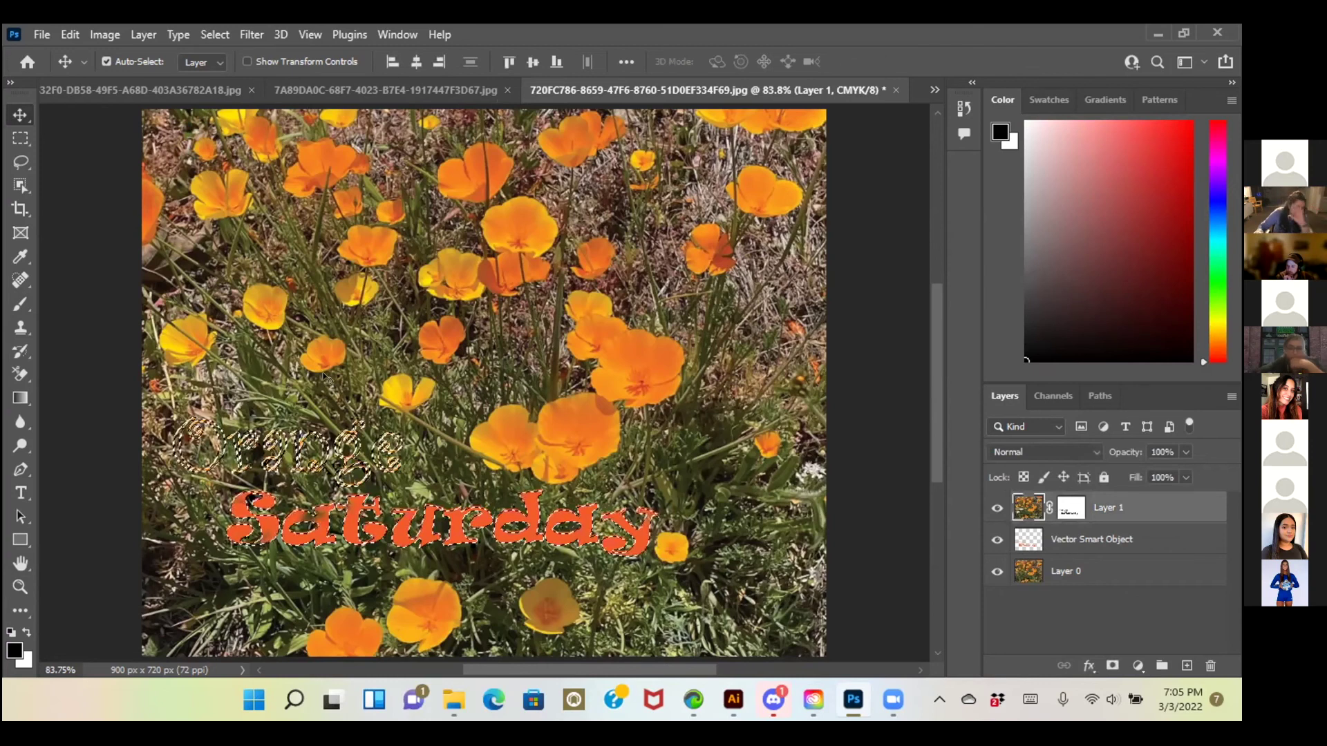
pyautogui.moveTo(354, 503)
pyautogui.mouseDown()
pyautogui.moveTo(354, 341)
pyautogui.moveTo(341, 496)
pyautogui.moveTo(353, 506)
pyautogui.mouseUp()
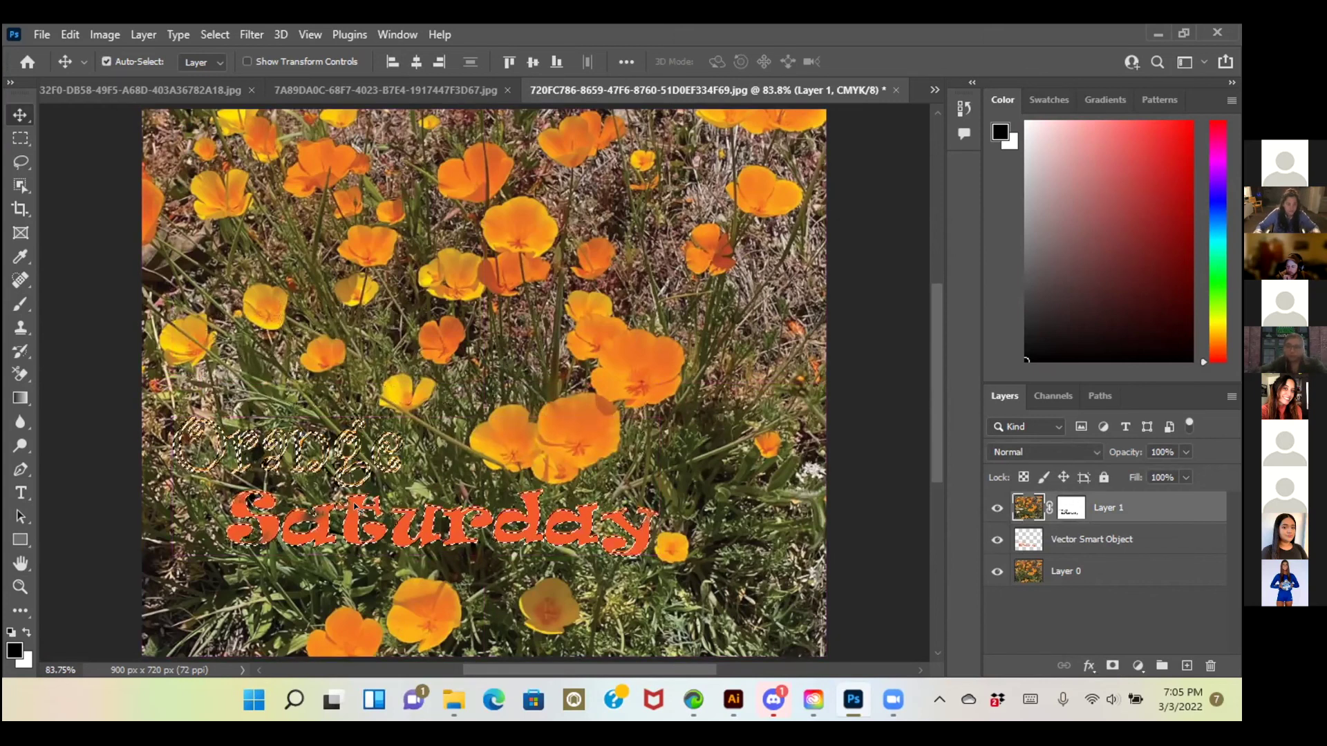
pyautogui.click(873, 391)
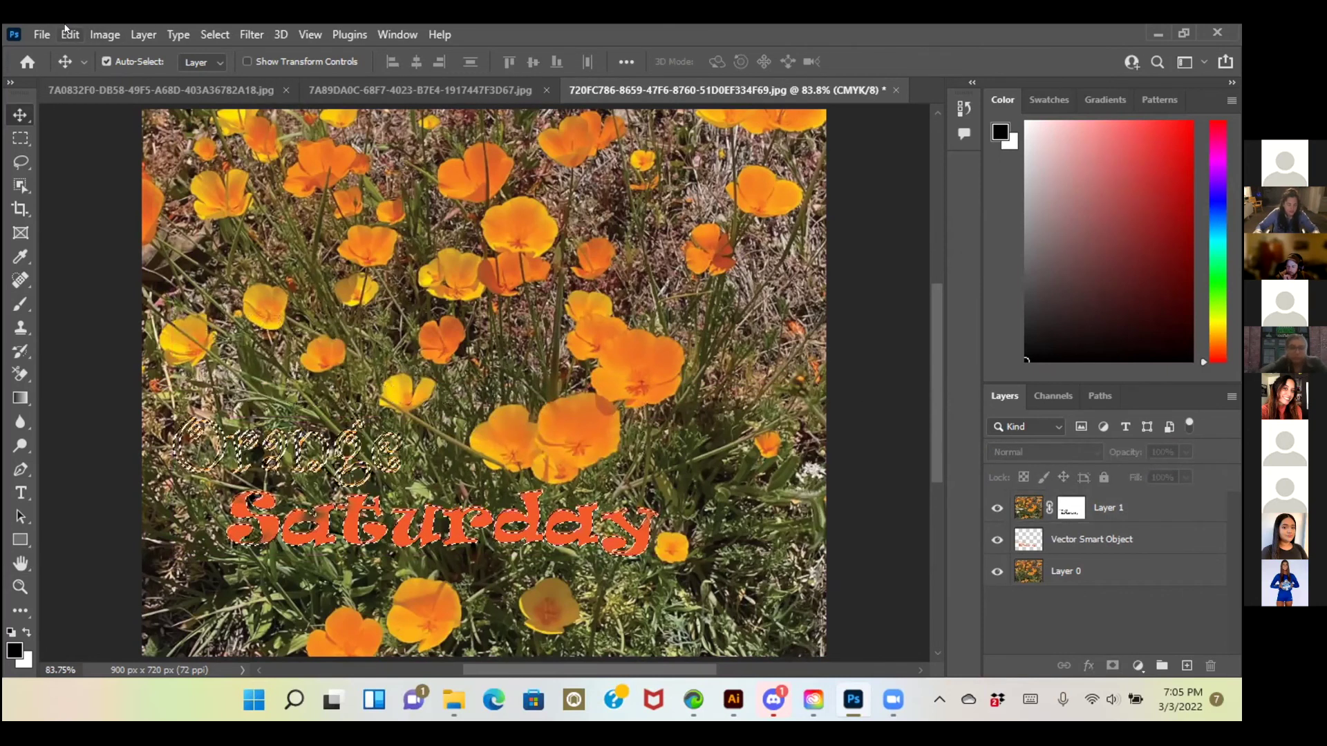
# Deselect the lettering outline and hide Layer 1.
pyautogui.press('ctrl')
pyautogui.hotkey('ctrl', 'd')
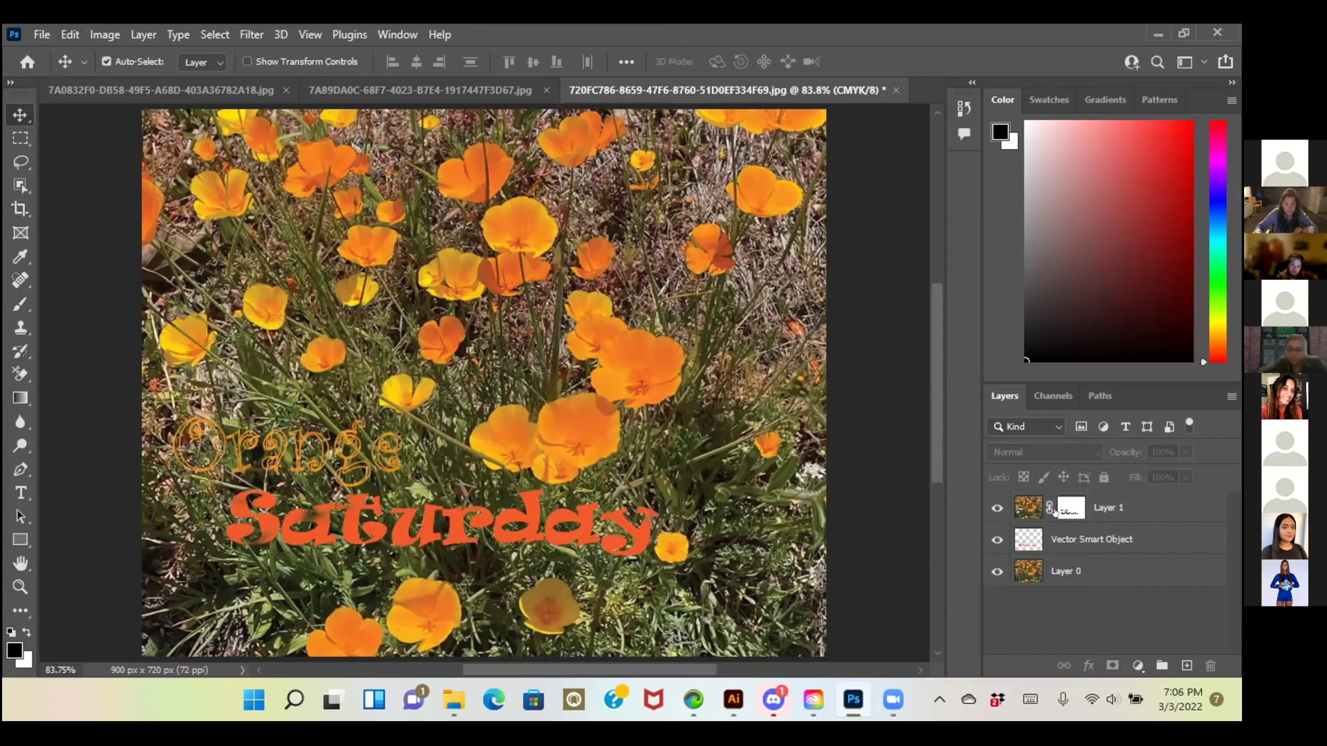
pyautogui.click(996, 509)
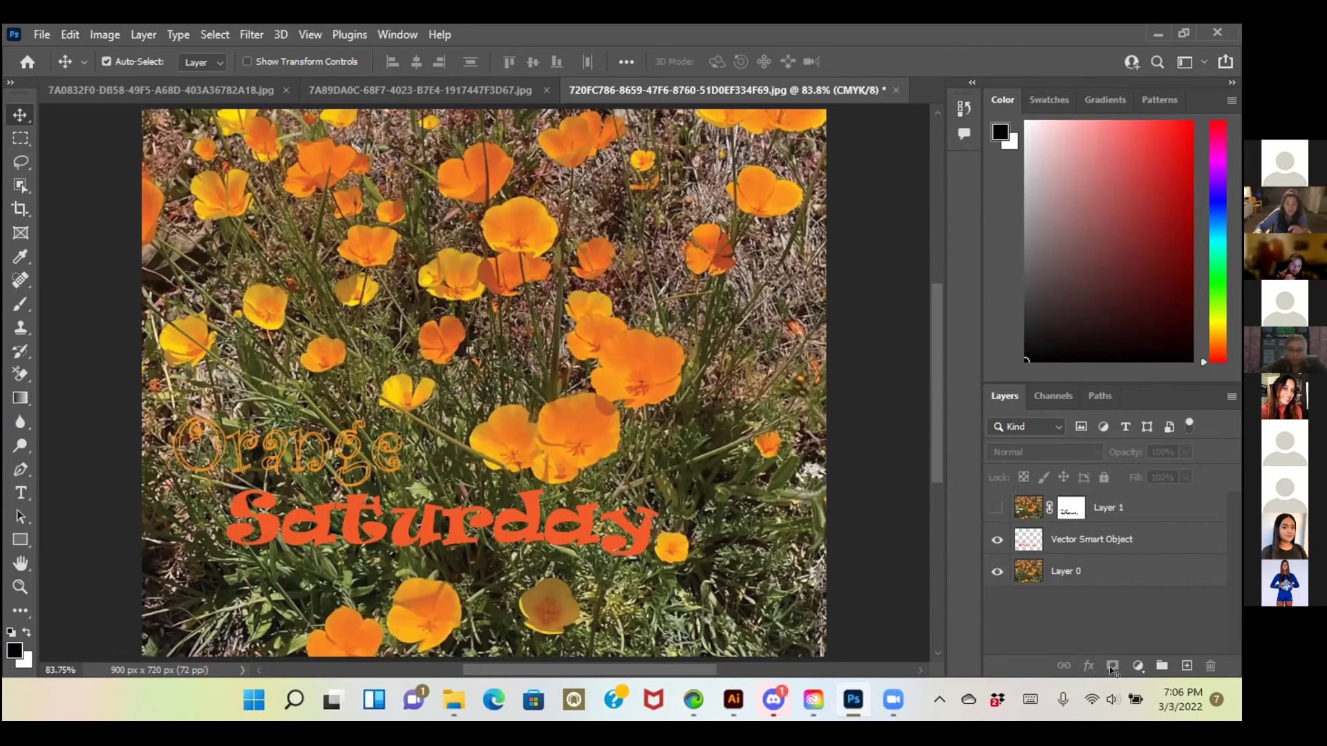
# Move the "Orange Saturday" lettering layer slightly up and to the right so "Saturday" overlaps the lower poppies.
pyautogui.click(345, 467)
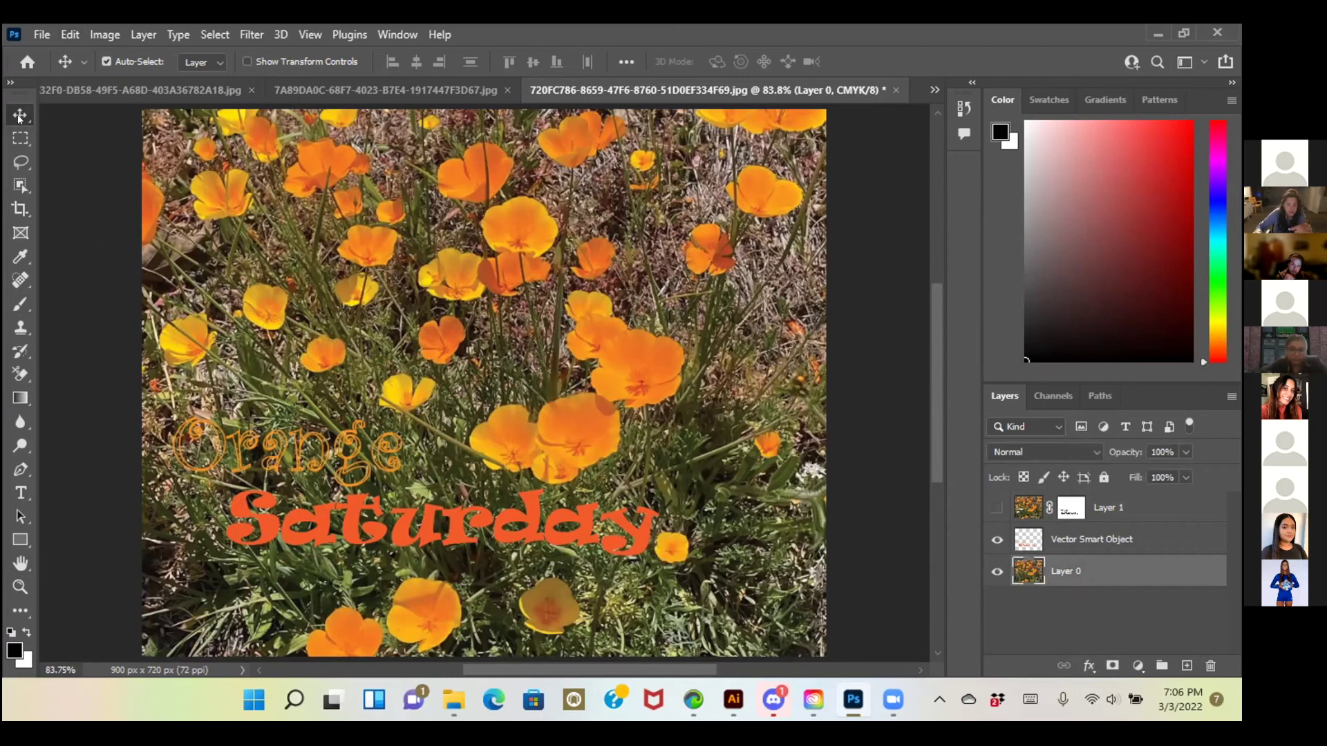
pyautogui.click(1055, 540)
pyautogui.click(396, 520)
pyautogui.moveTo(352, 496); pyautogui.dragTo(454, 452)
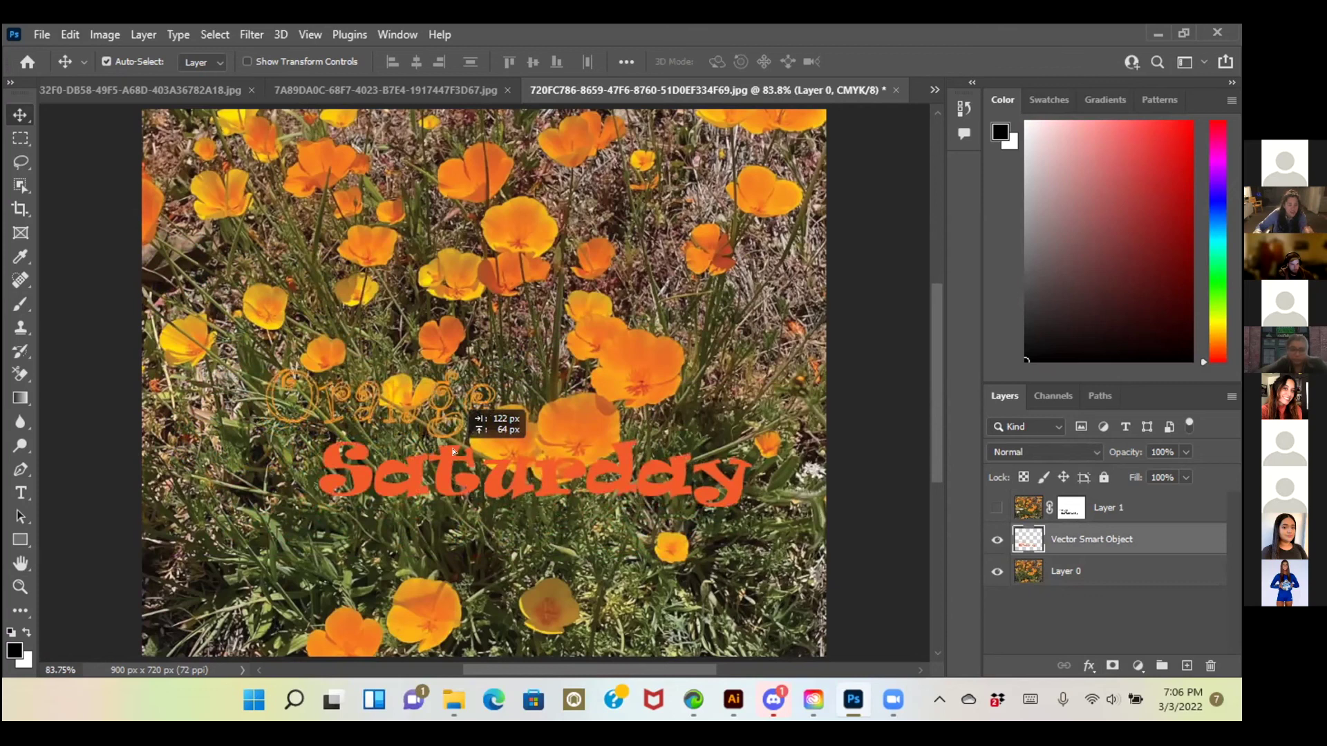
pyautogui.moveTo(454, 452); pyautogui.dragTo(411, 483)
pyautogui.click(879, 449)
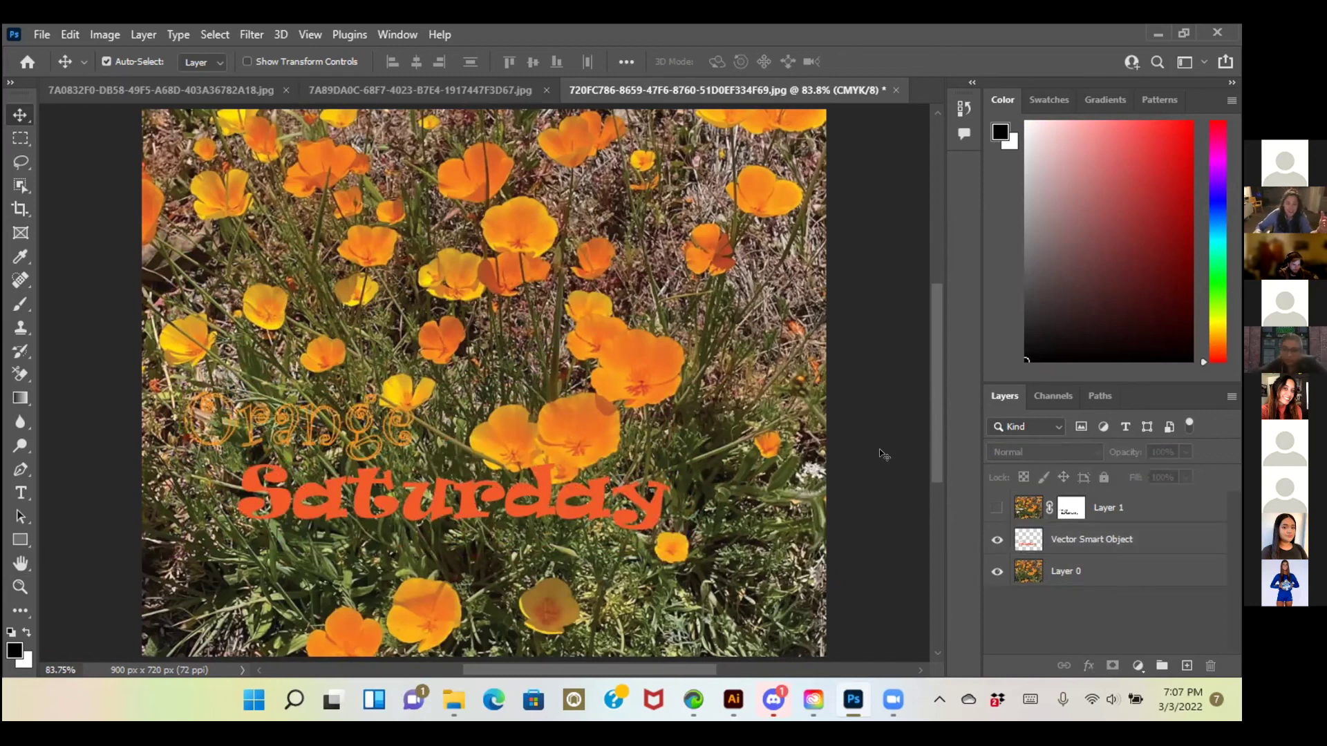
# Select Layer 1 and make it visible again above the lettering.
pyautogui.click(1100, 509)
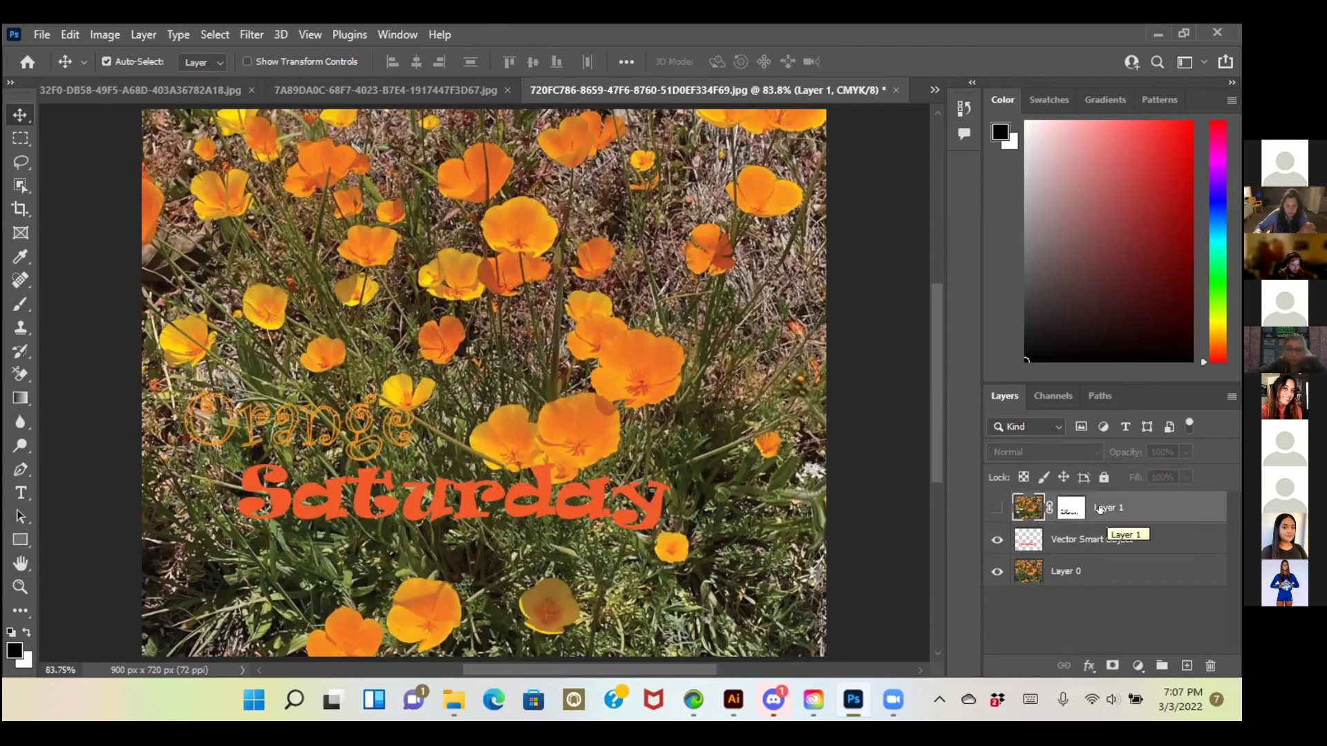
pyautogui.click(997, 508)
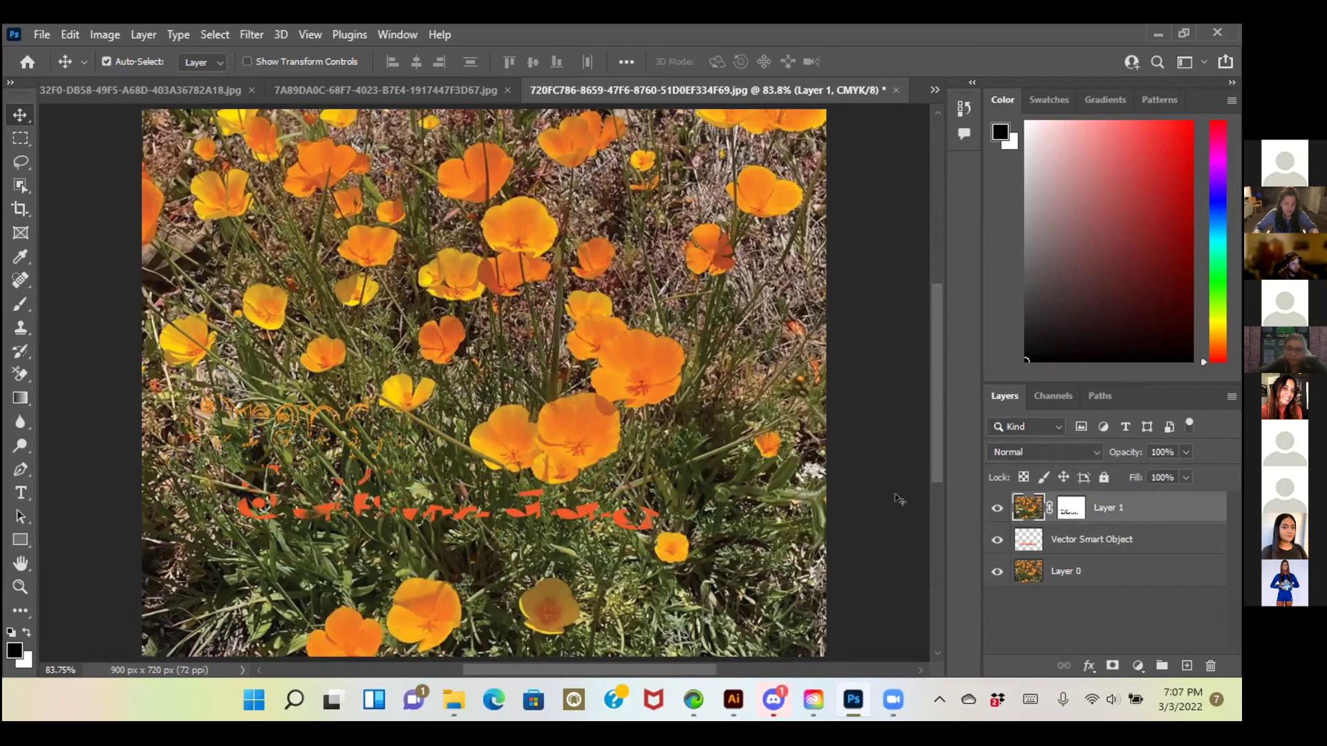
pyautogui.press('ctrl')
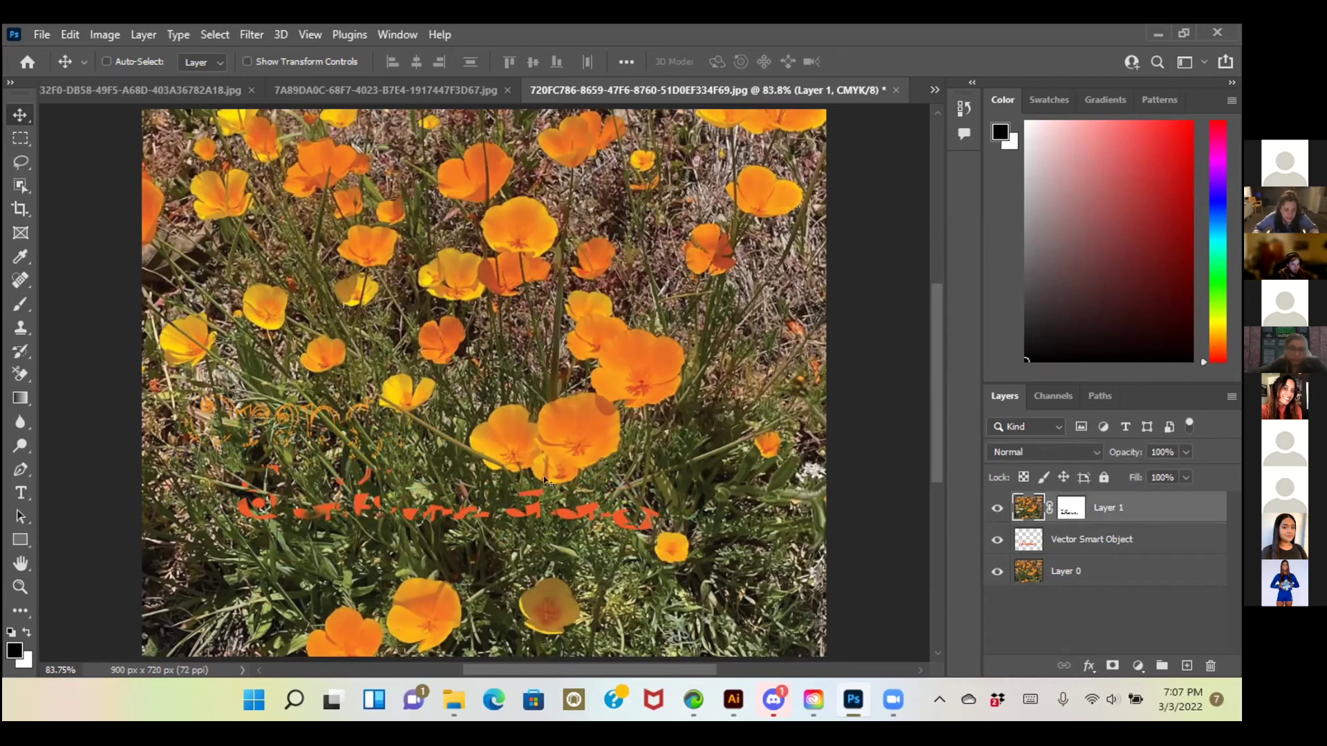
pyautogui.keyDown('ctrl'); pyautogui.click(1027, 508); pyautogui.keyUp('ctrl')
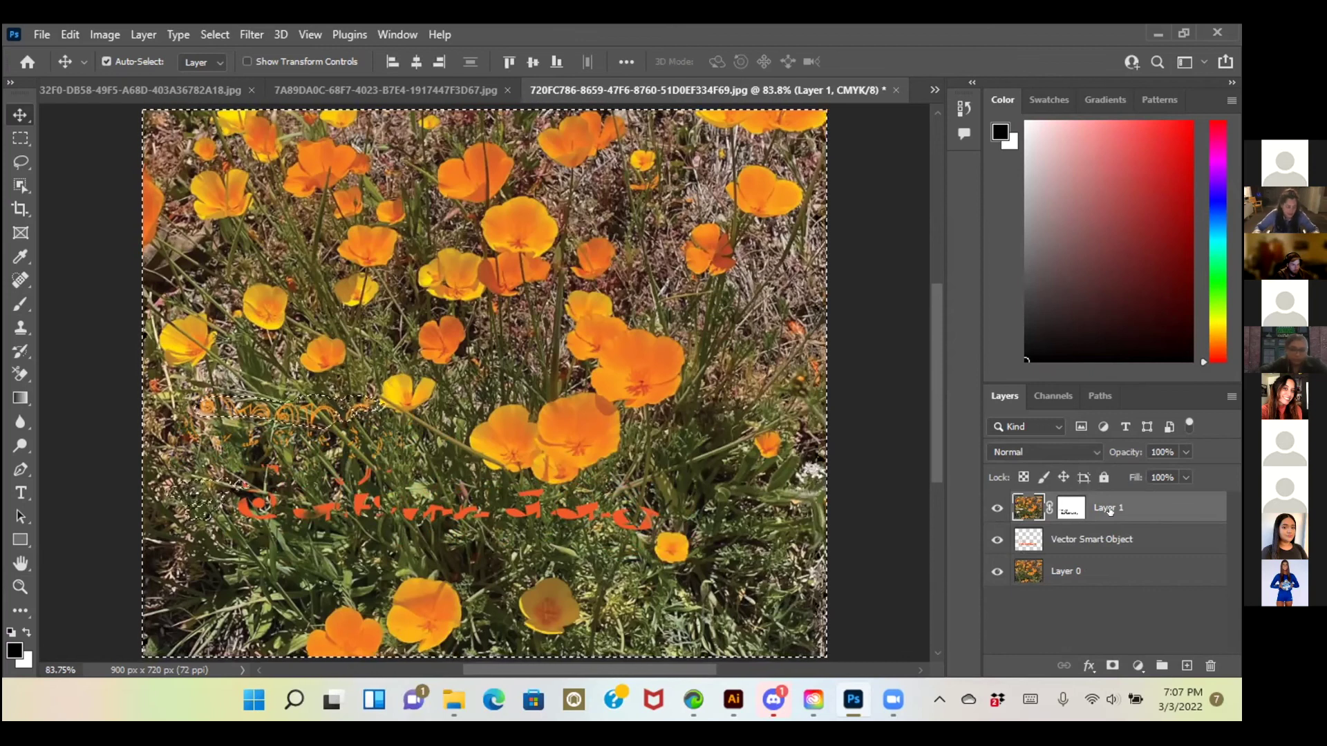
pyautogui.hotkey('ctrl', 'd')
pyautogui.click(896, 494)
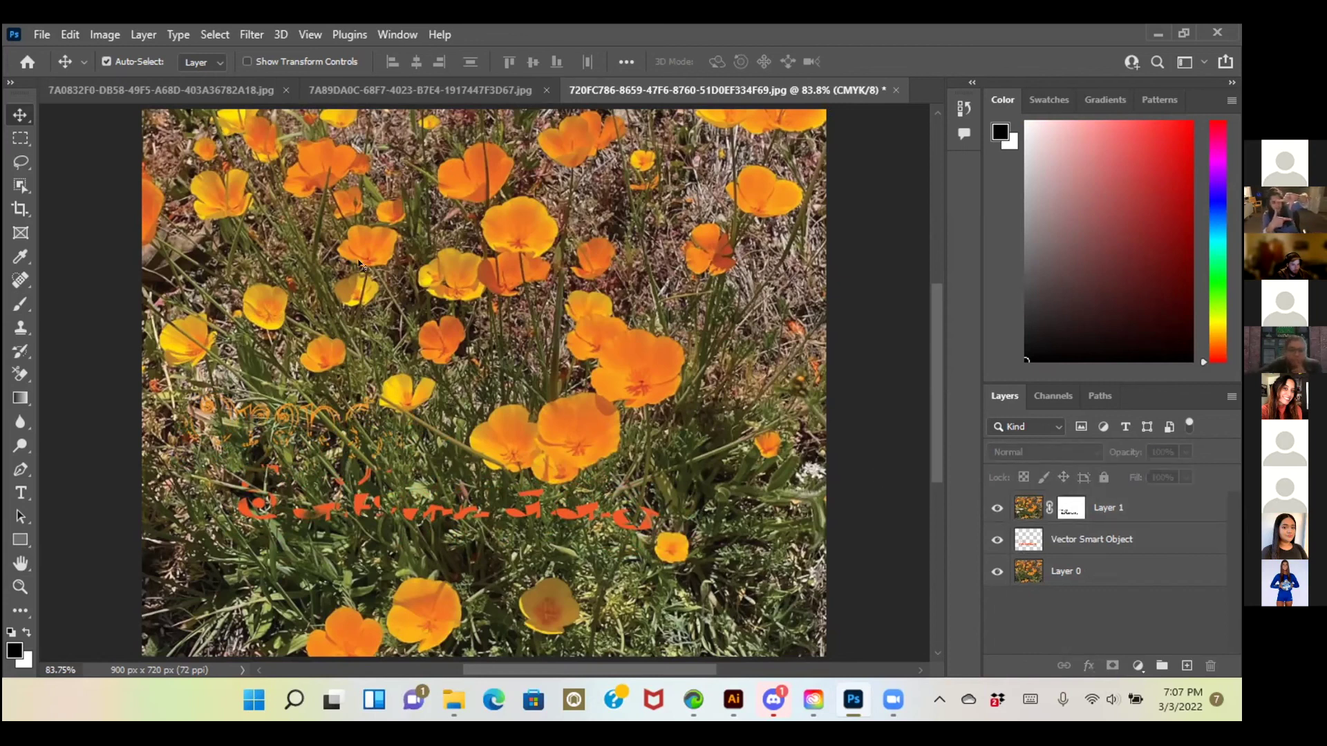
# Select the whole poppy image with the Rectangular Marquee tool.
pyautogui.click(23, 138)
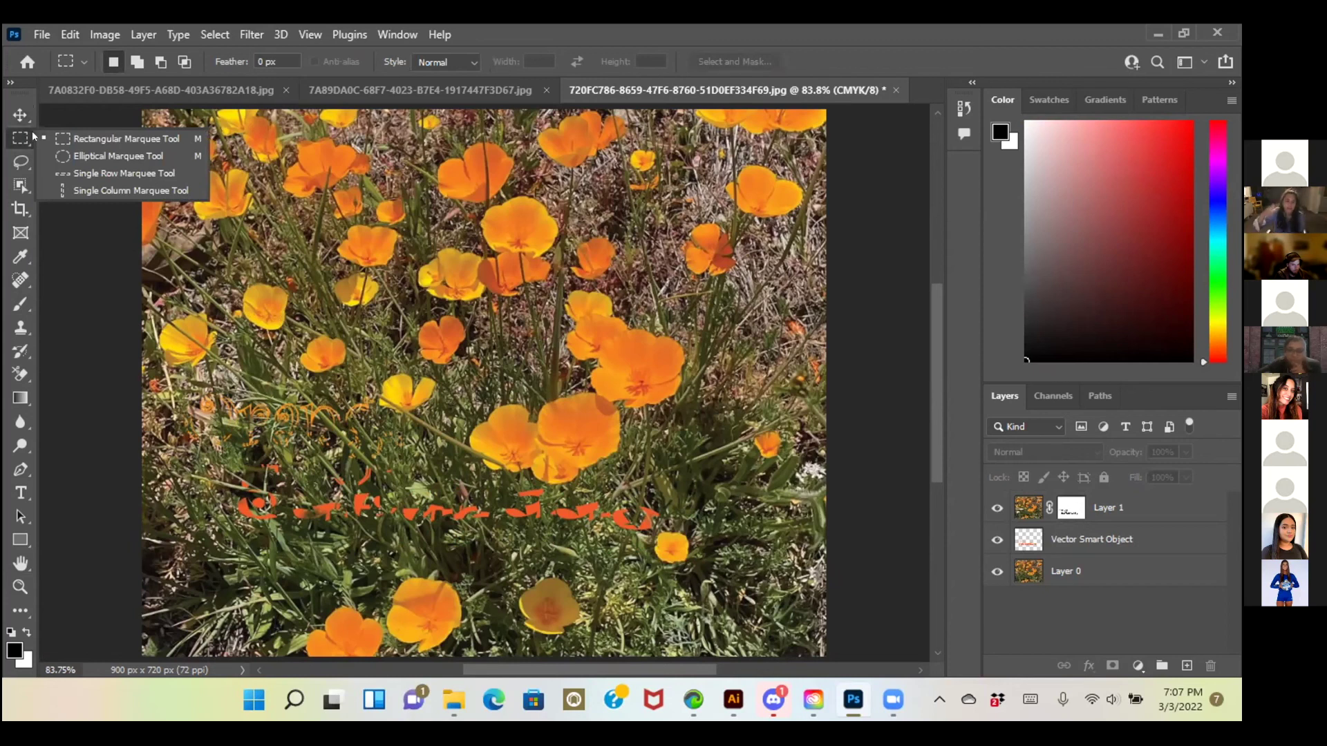
pyautogui.click(111, 138)
pyautogui.moveTo(141, 116); pyautogui.dragTo(866, 639)
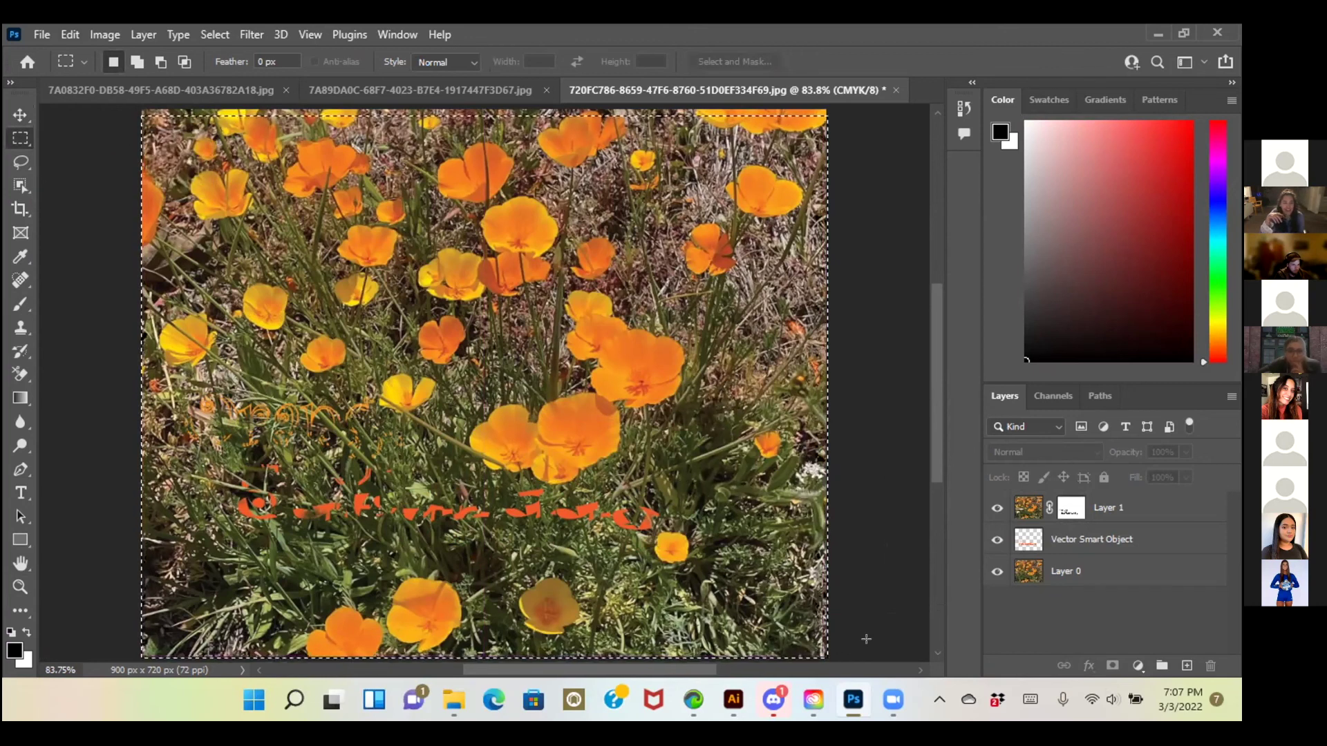
# Fill Layer 1's mask completely with the black foreground color at 100% opacity, and deselect.
pyautogui.click(1070, 510)
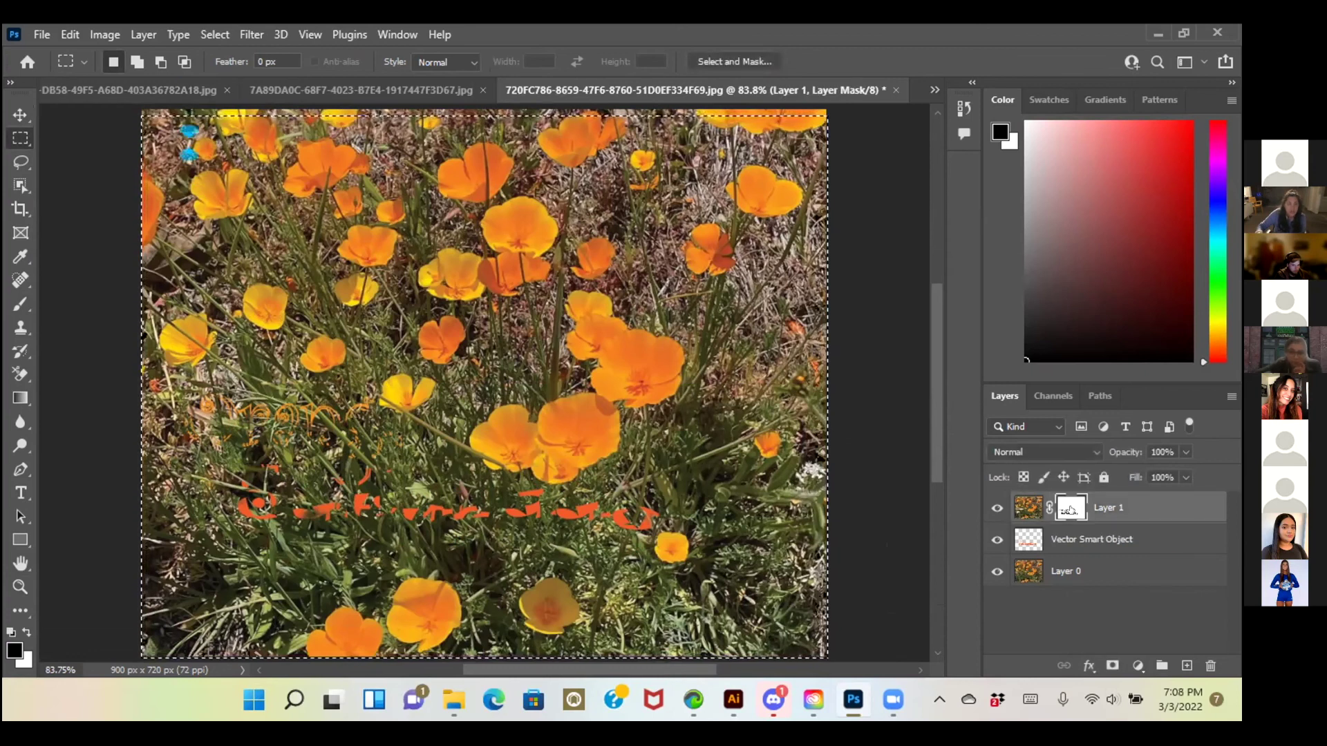
pyautogui.click(78, 34)
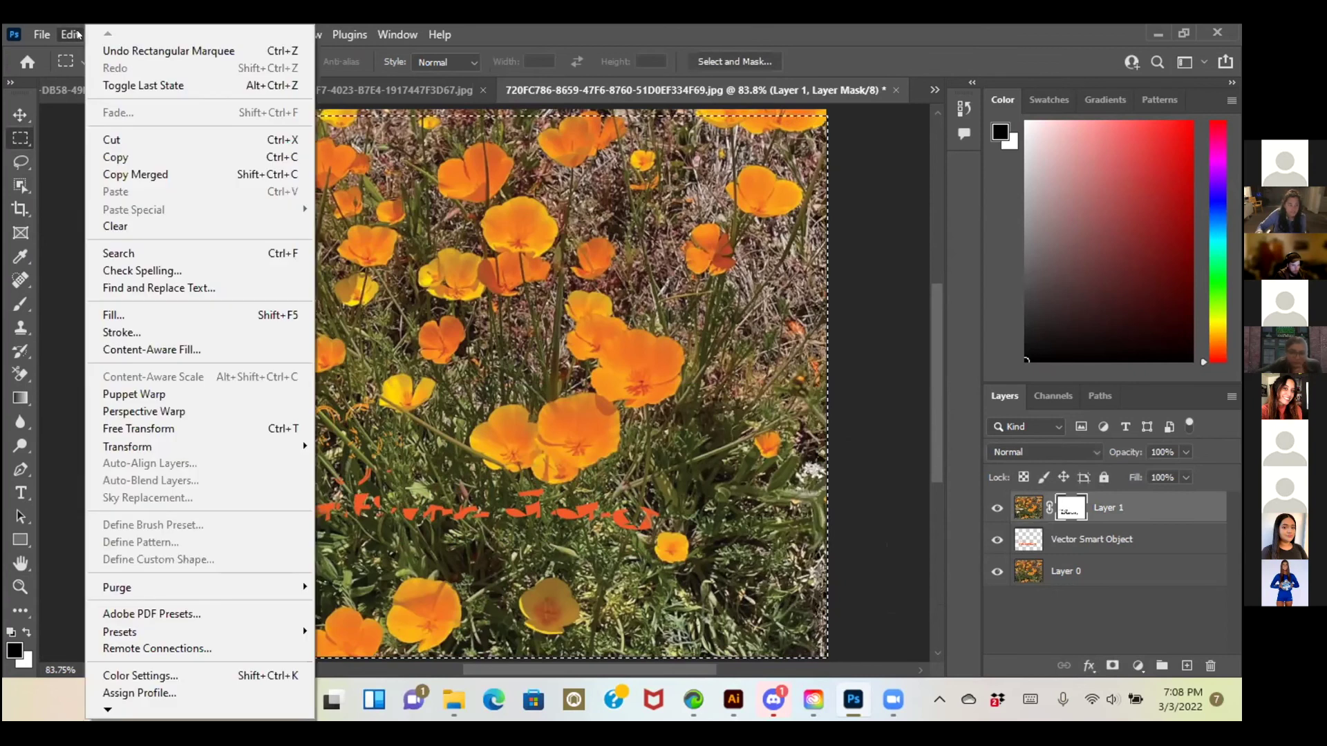
pyautogui.click(121, 314)
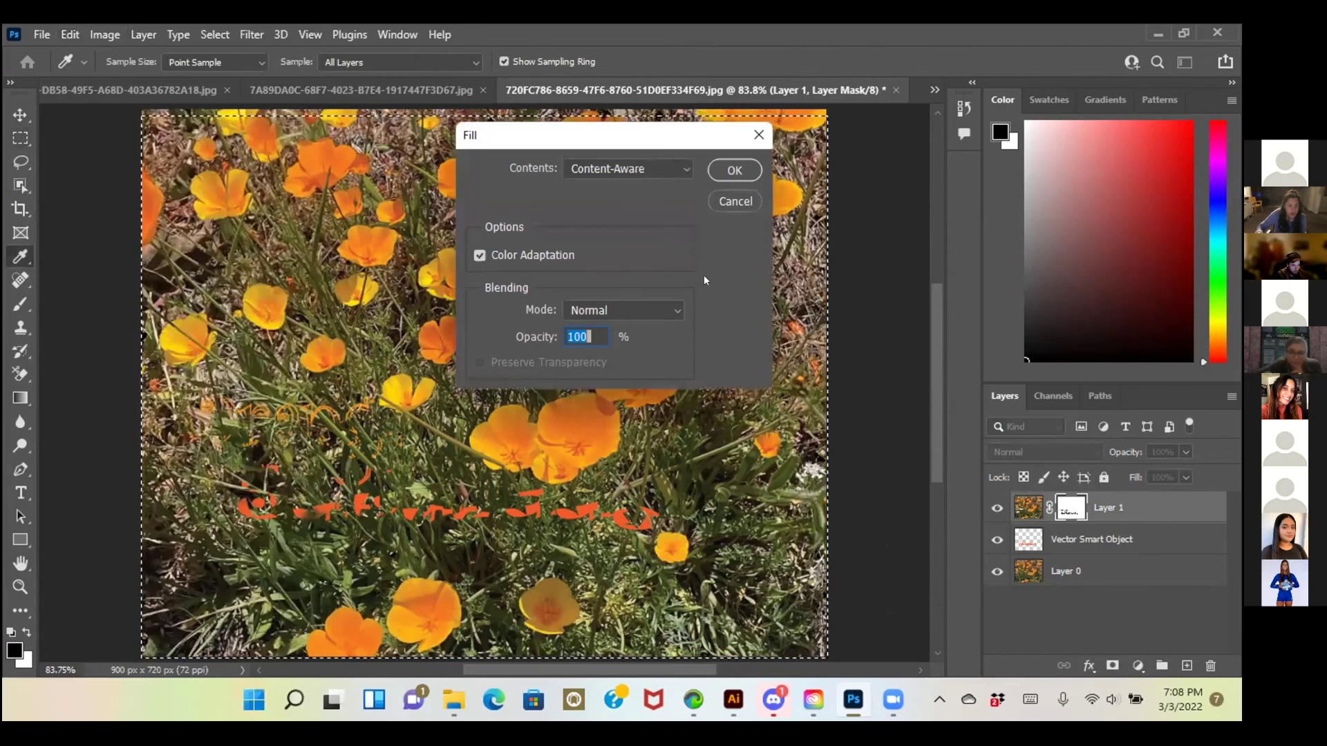
pyautogui.click(678, 164)
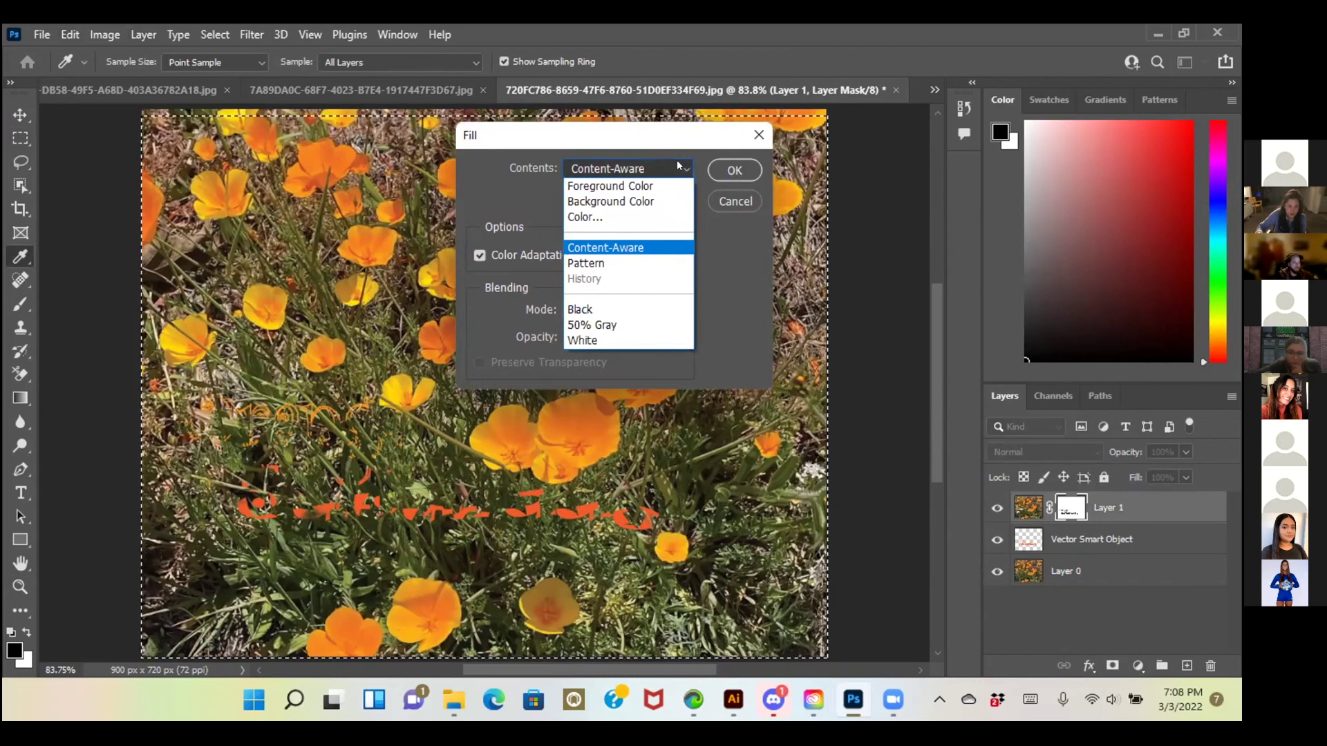
pyautogui.click(661, 185)
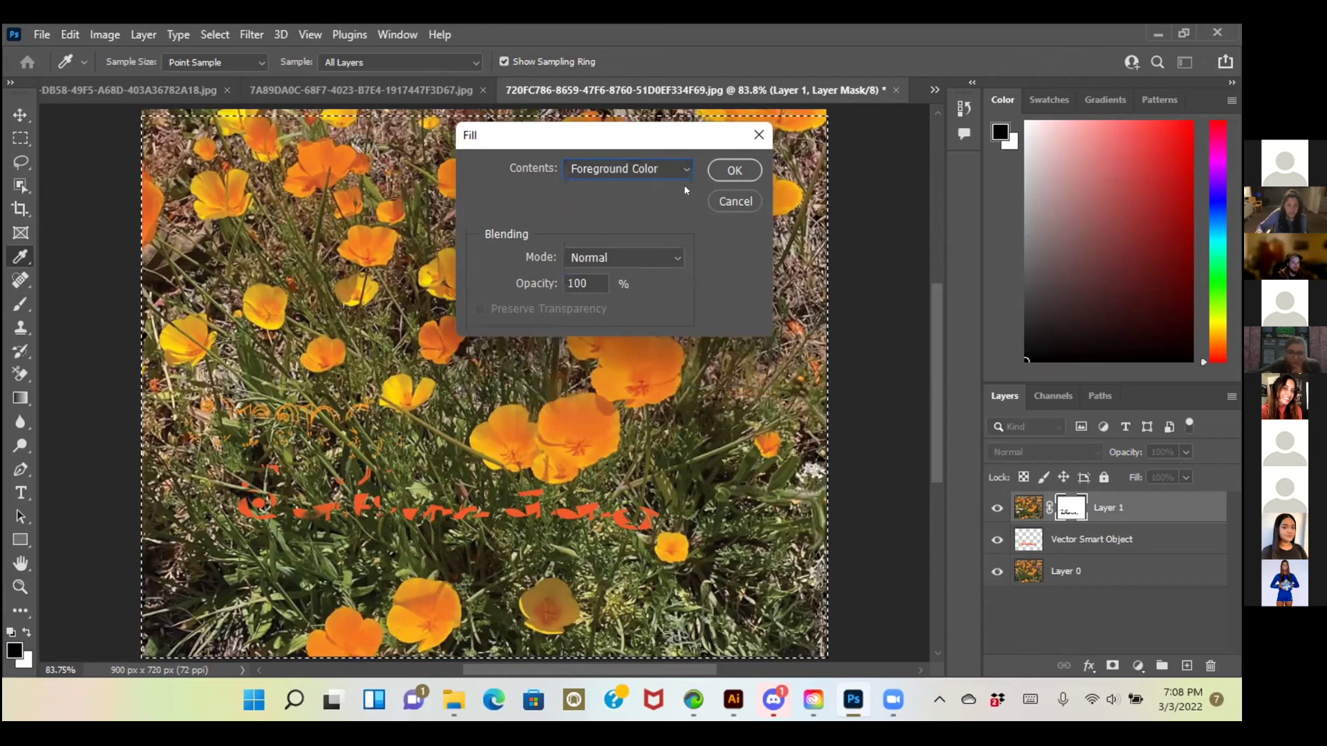
pyautogui.click(735, 170)
pyautogui.press('m')
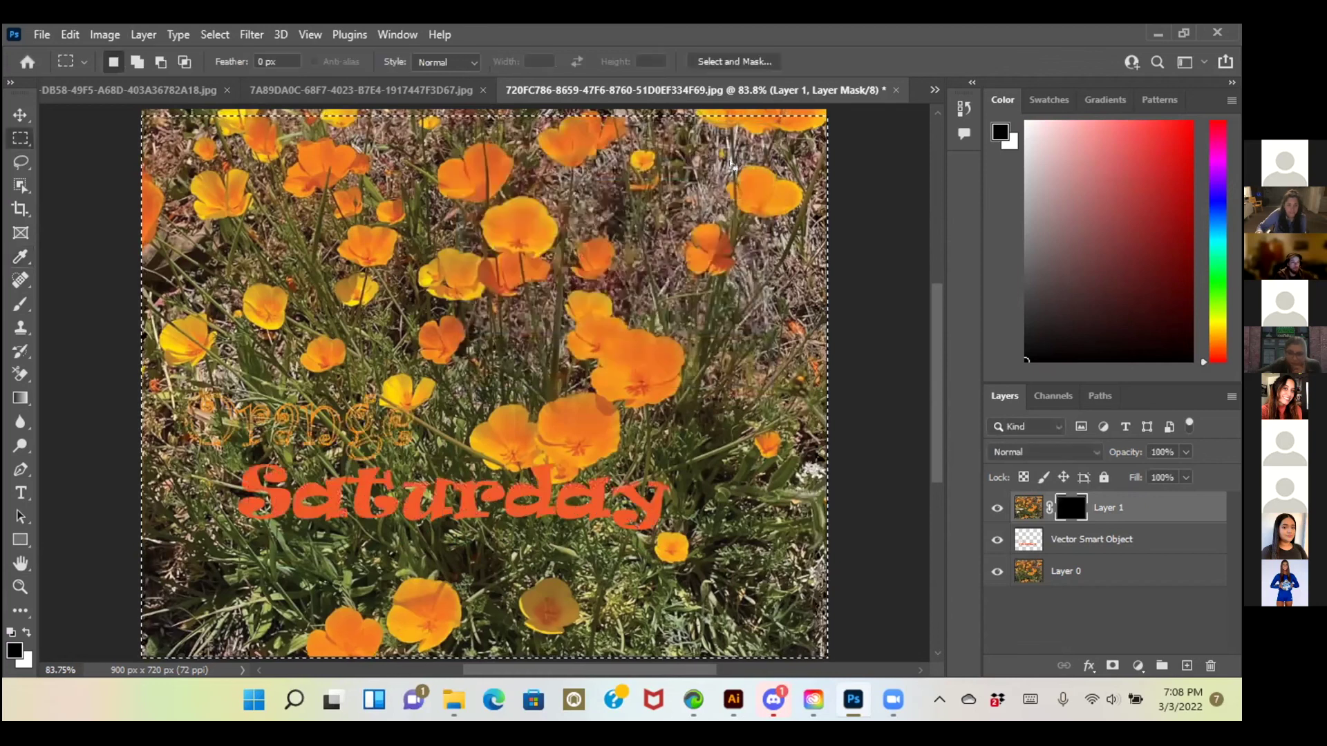
pyautogui.click(883, 362)
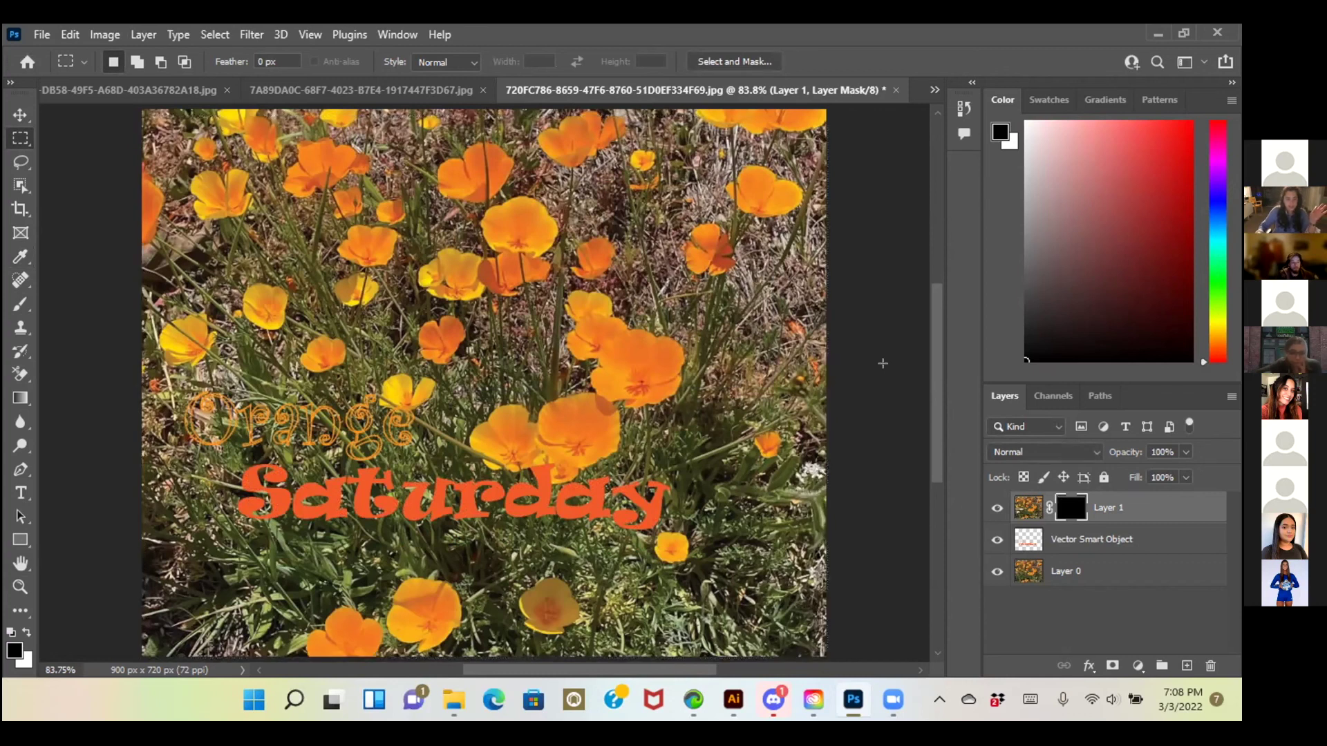
# Paint white on Layer 1's mask over the small poppy so it covers the top of the "d" in "Saturday".
pyautogui.click(20, 587)
pyautogui.moveTo(519, 478); pyautogui.dragTo(531, 468)
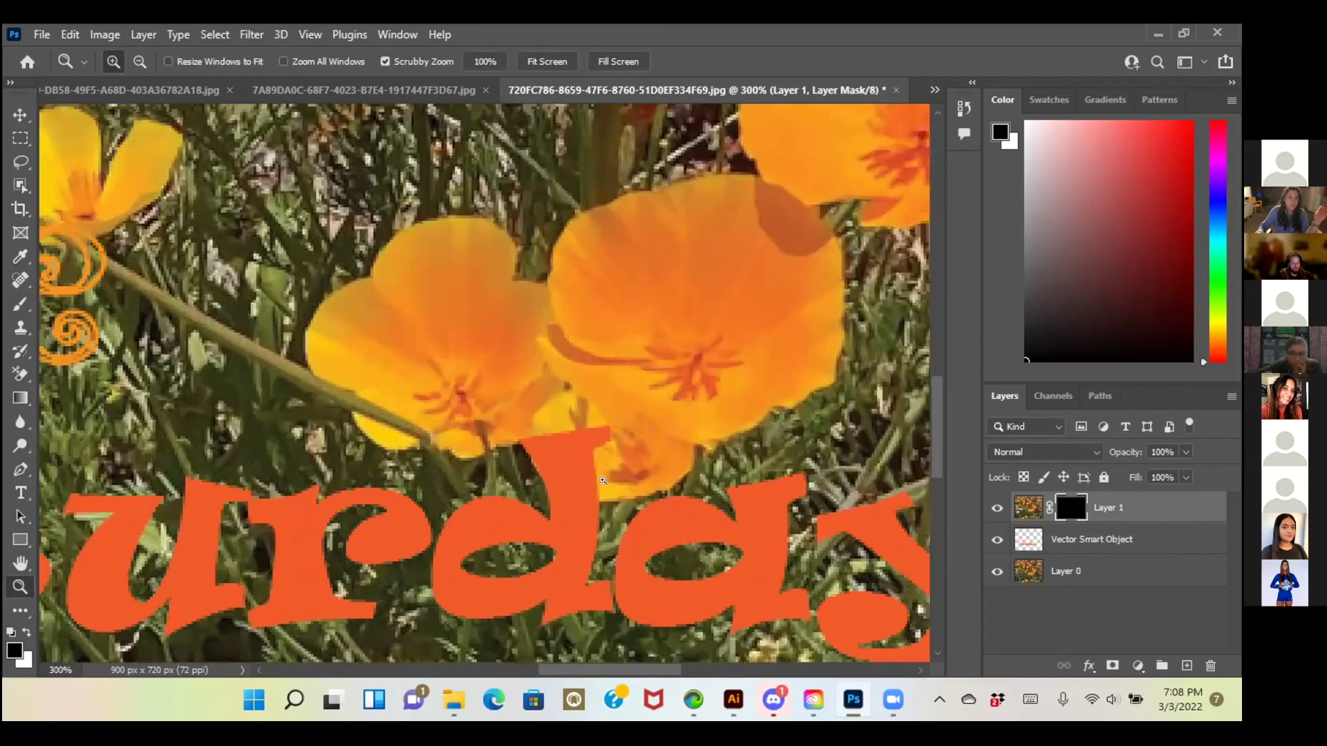
pyautogui.click(20, 304)
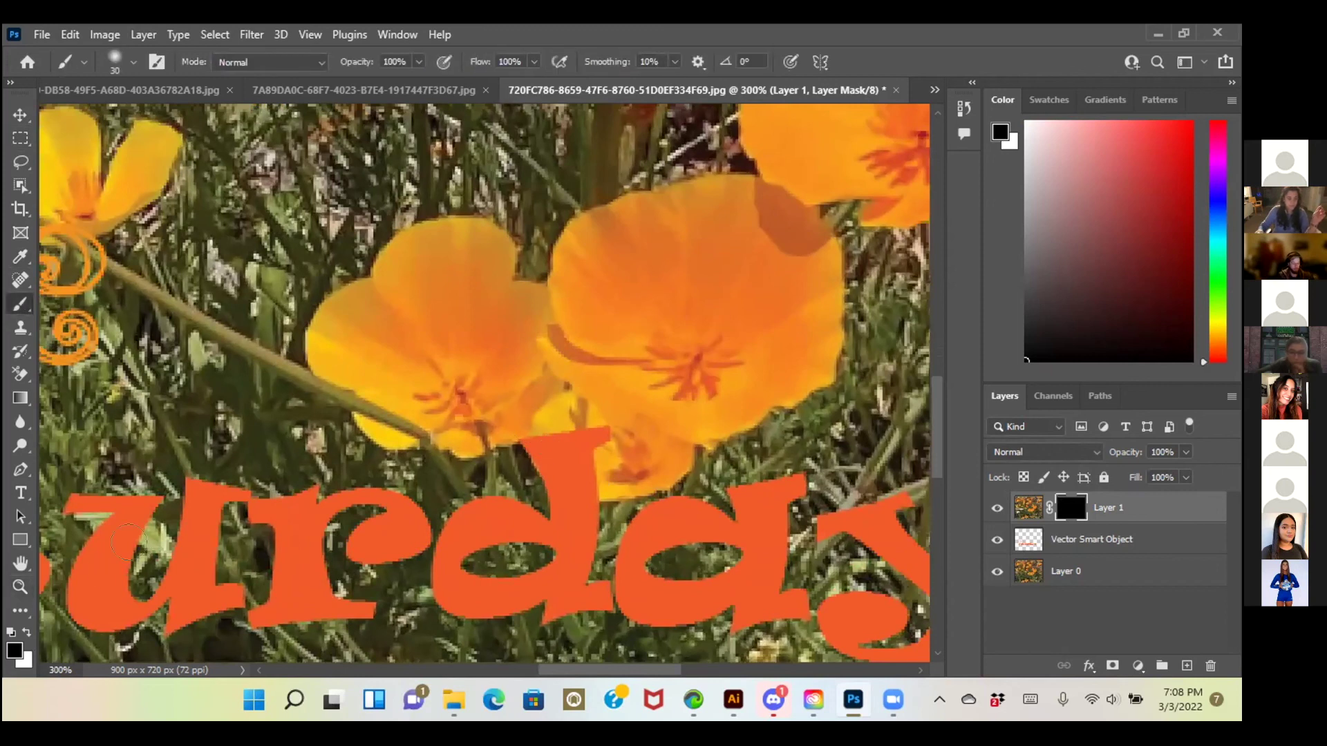
pyautogui.press('x')
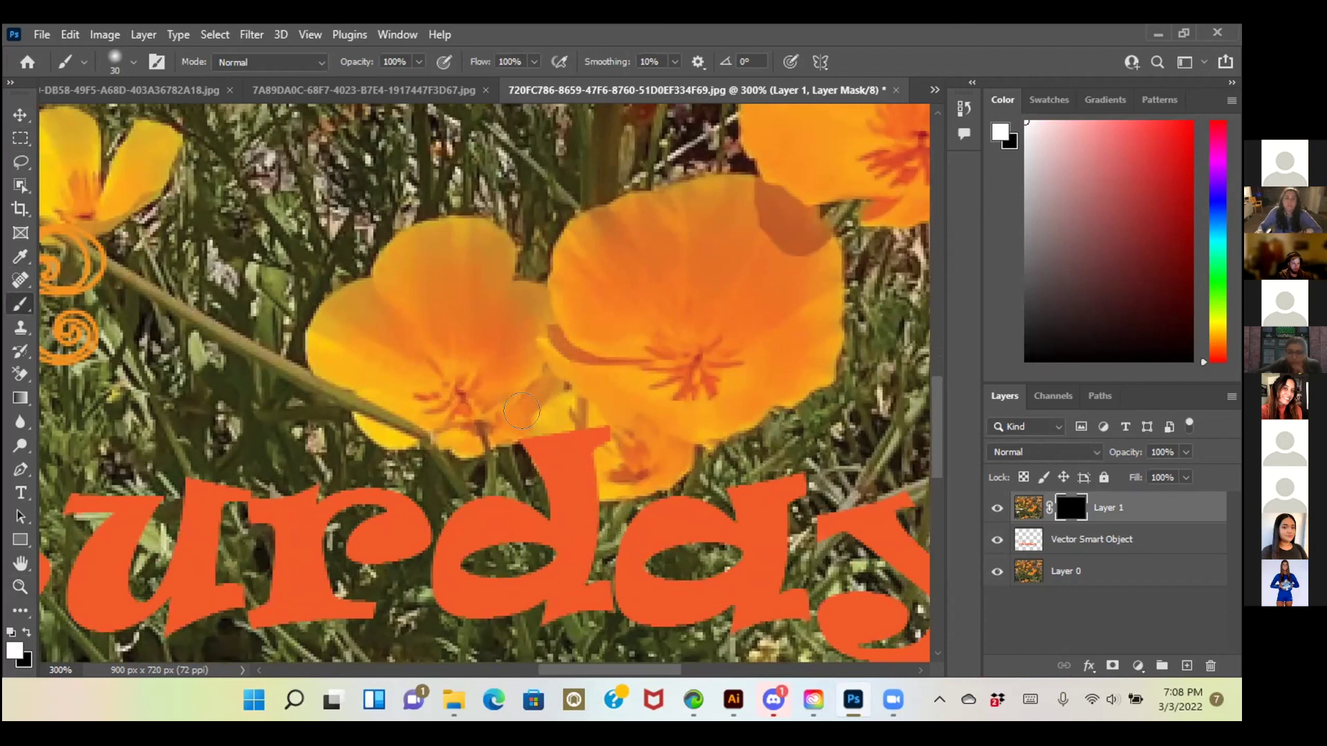
pyautogui.moveTo(534, 415)
pyautogui.mouseDown()
pyautogui.moveTo(546, 456)
pyautogui.moveTo(591, 488)
pyautogui.moveTo(600, 425)
pyautogui.moveTo(565, 398)
pyautogui.mouseUp()
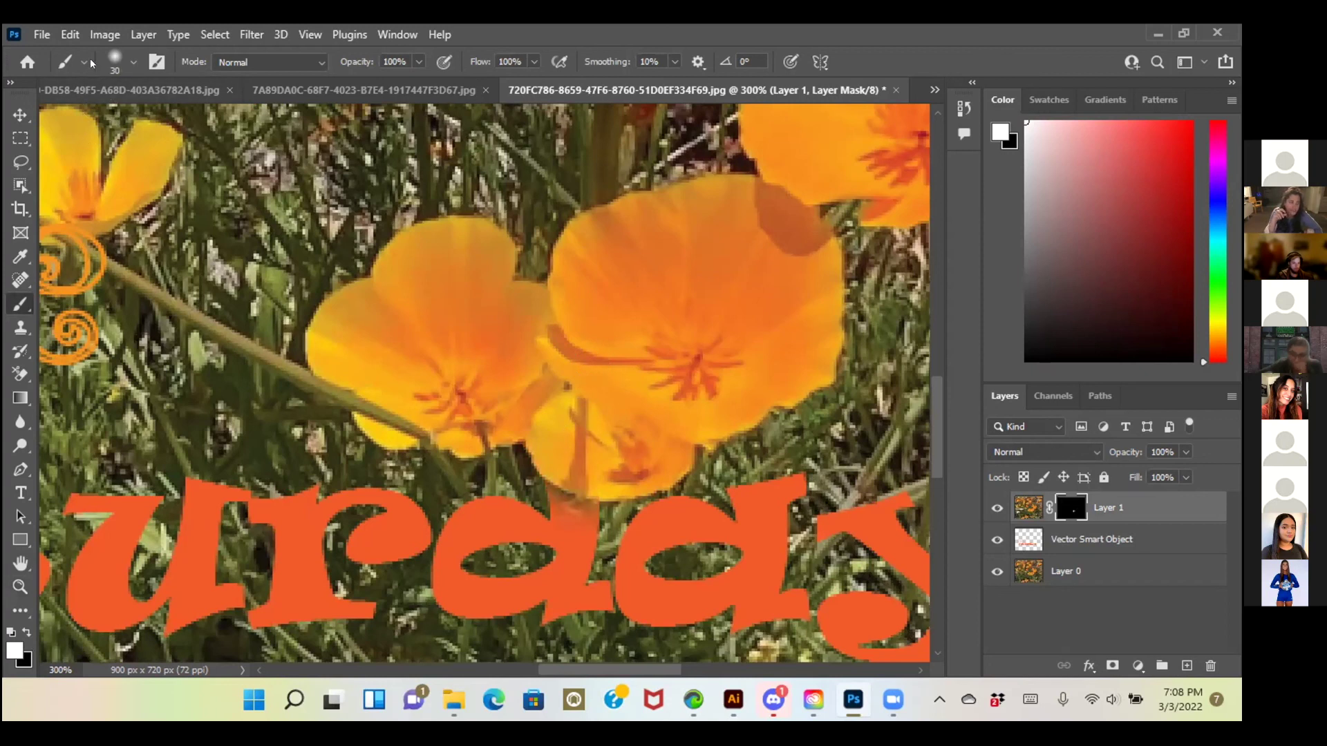
# Set the brush size to 15 px.
pyautogui.click(134, 62)
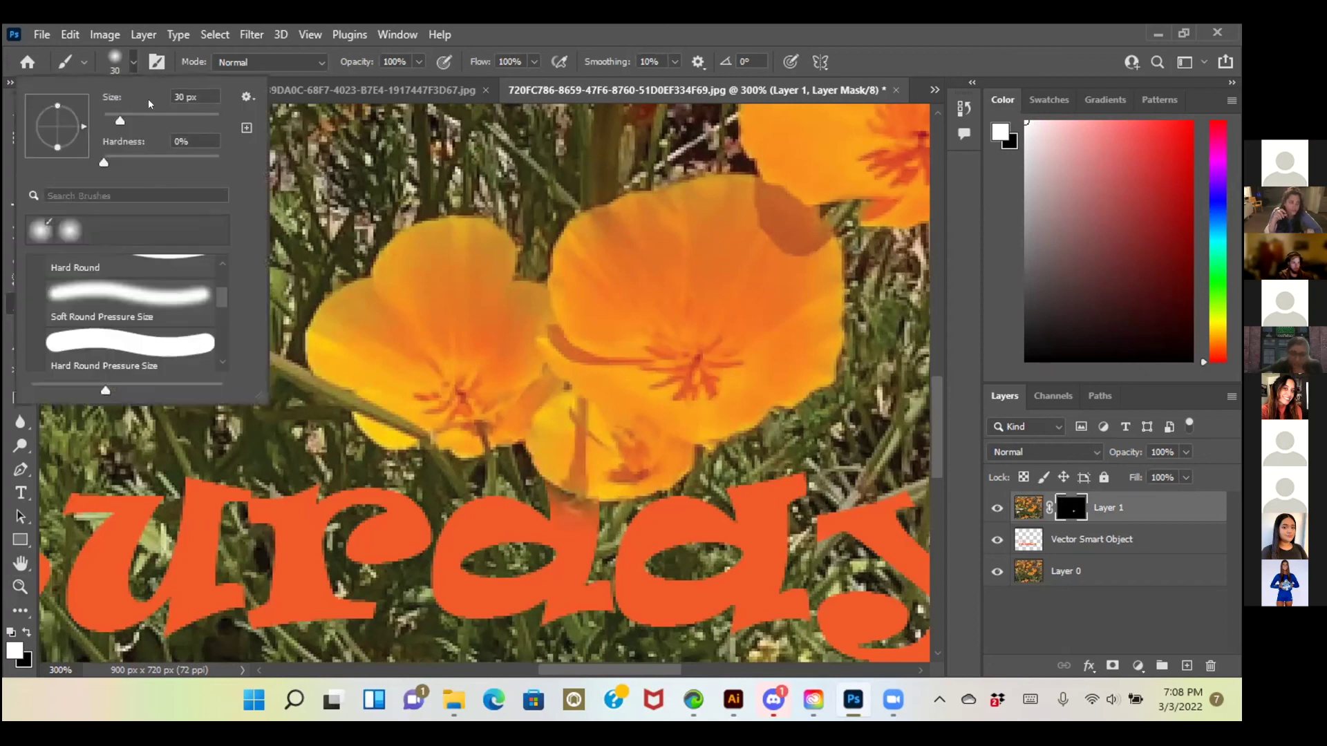
pyautogui.click(181, 97)
pyautogui.write('1')
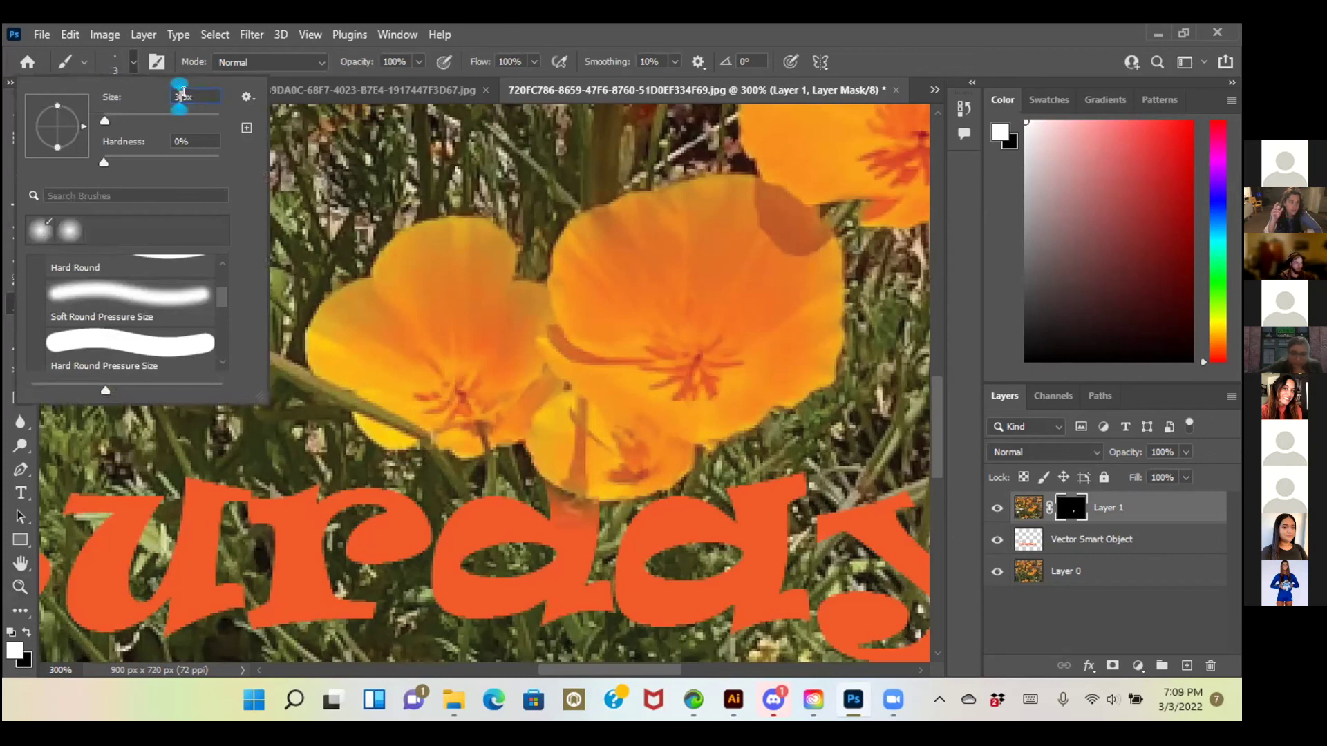
pyautogui.write('5')
pyautogui.press('Return')
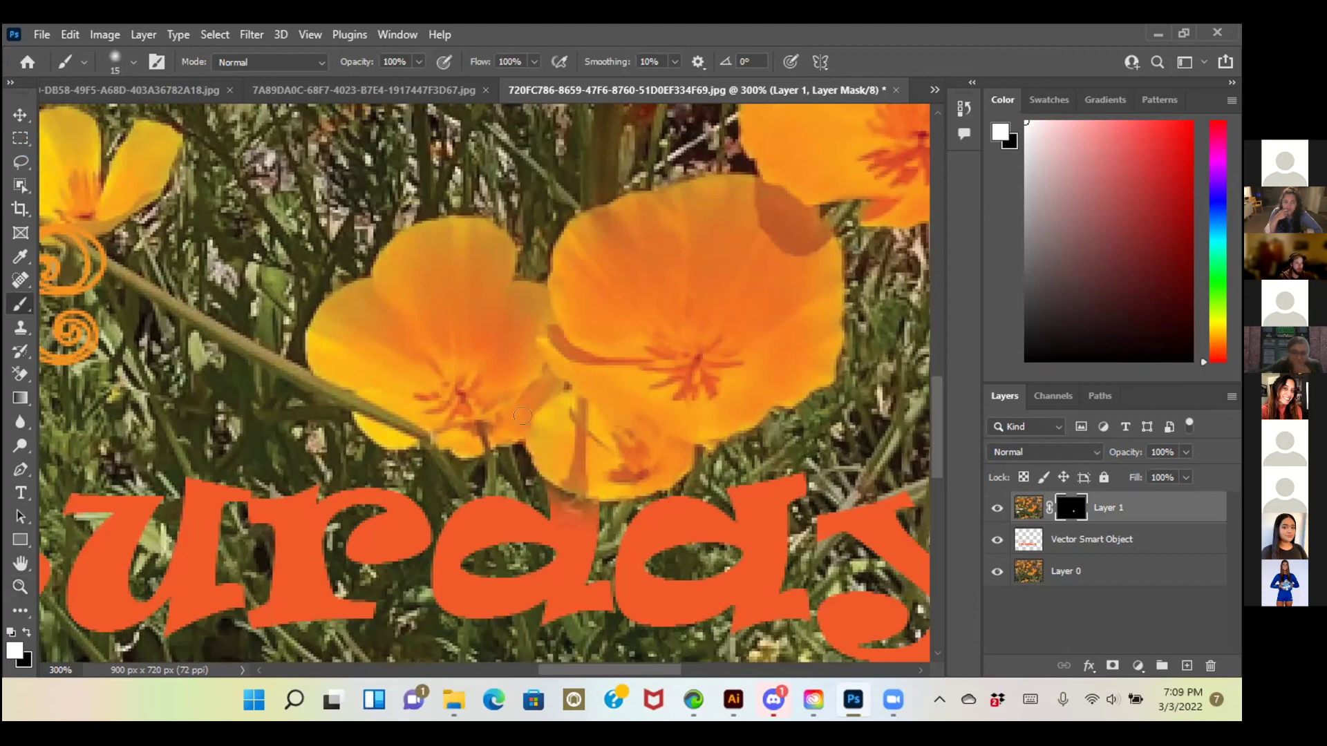
# Set the brush hardness to 100%.
pyautogui.click(82, 62)
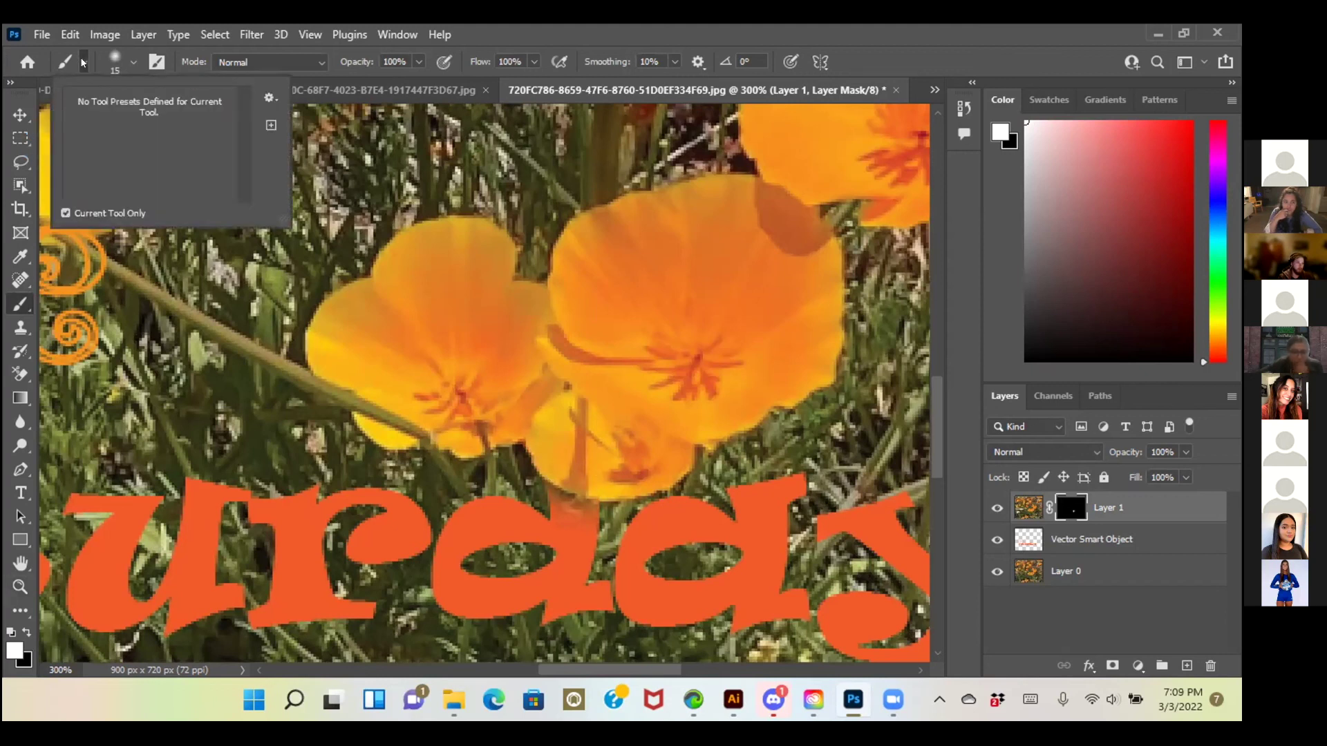
pyautogui.click(82, 62)
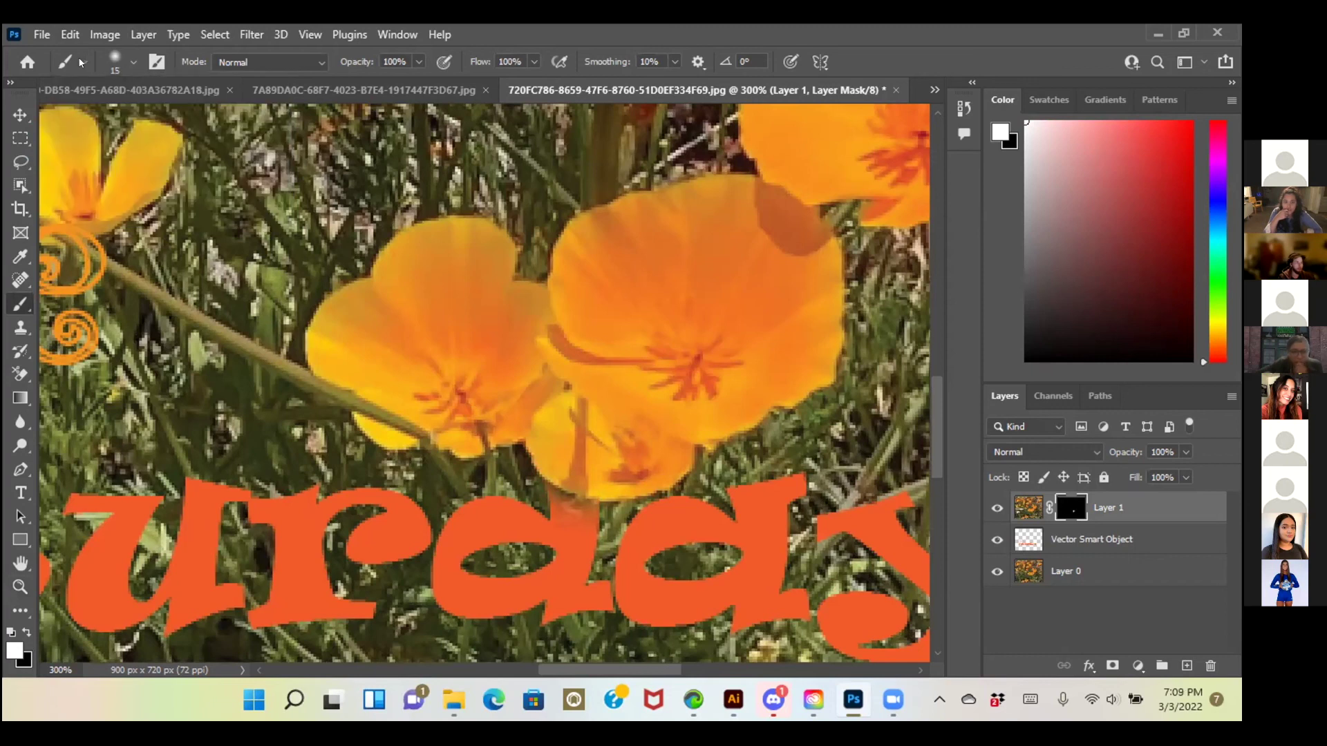
pyautogui.click(133, 62)
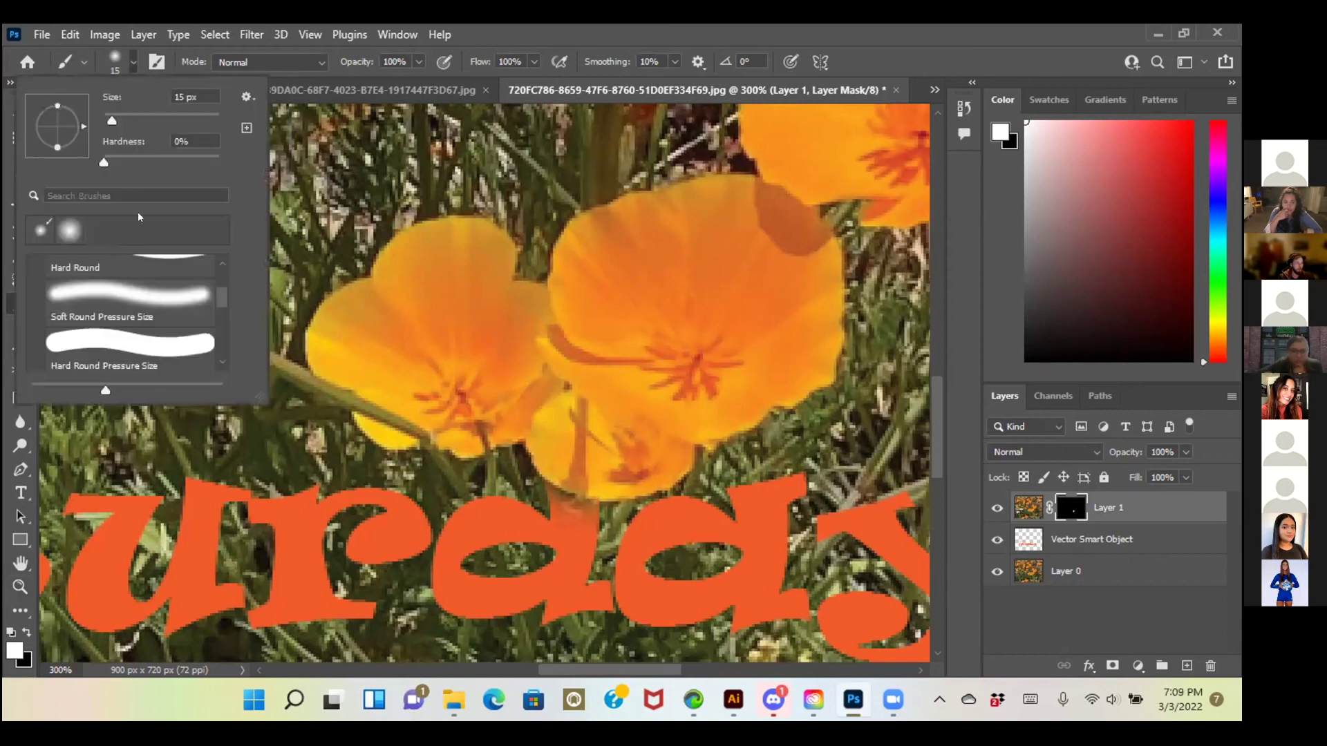
pyautogui.moveTo(223, 298); pyautogui.dragTo(224, 307)
pyautogui.click(187, 138)
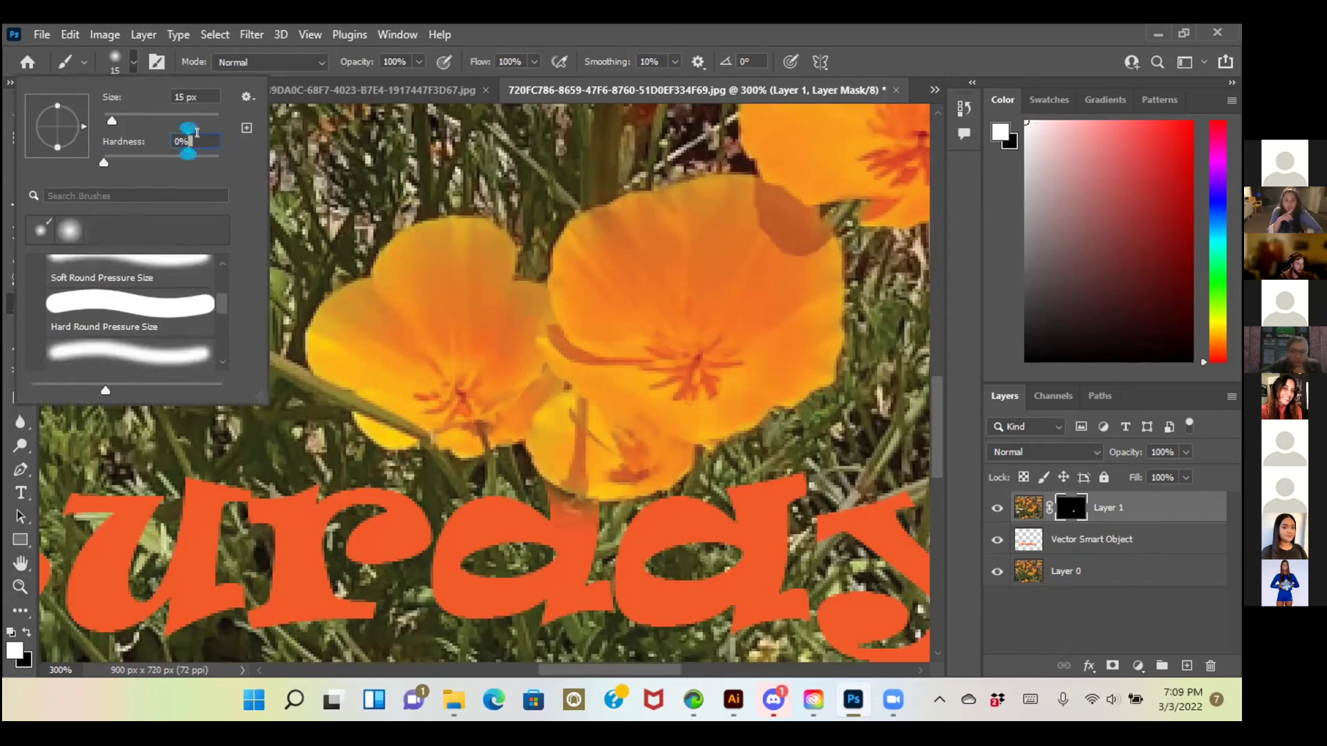
pyautogui.click(174, 139)
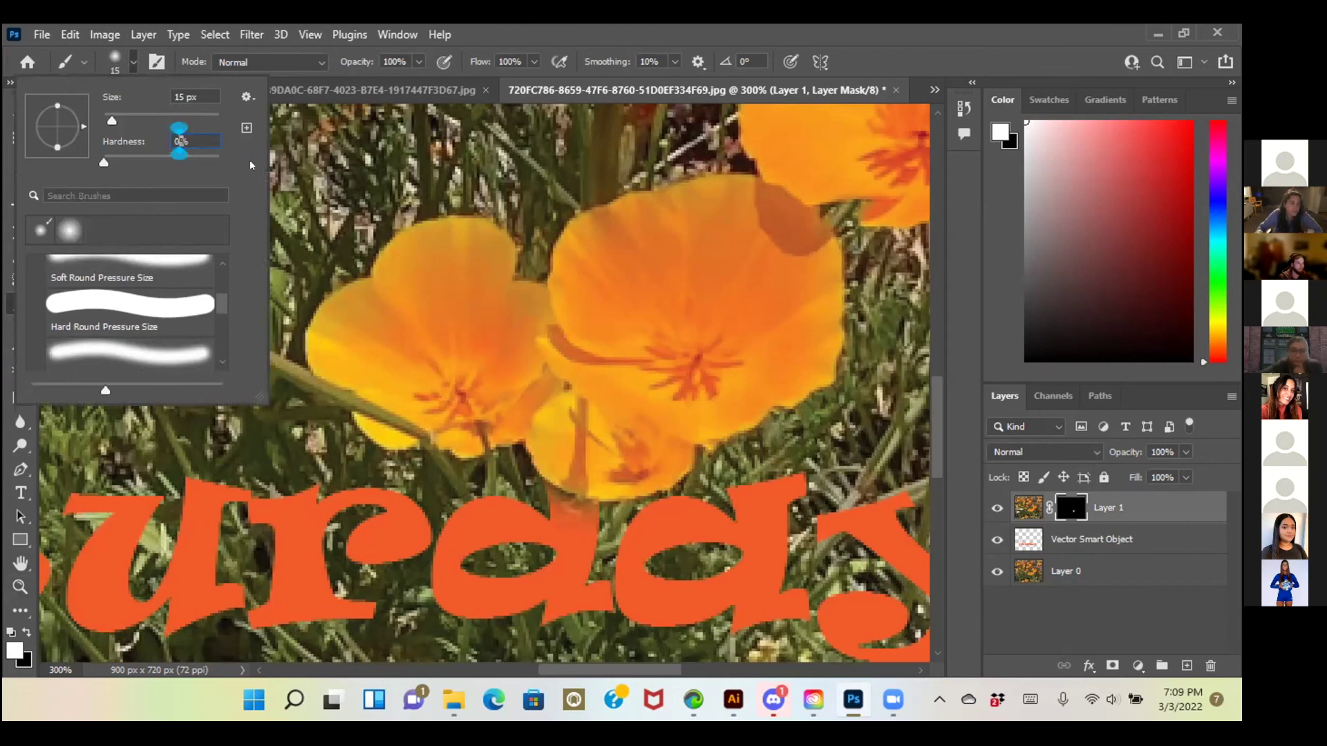
pyautogui.press('Delete')
pyautogui.write('100')
pyautogui.press('Return')
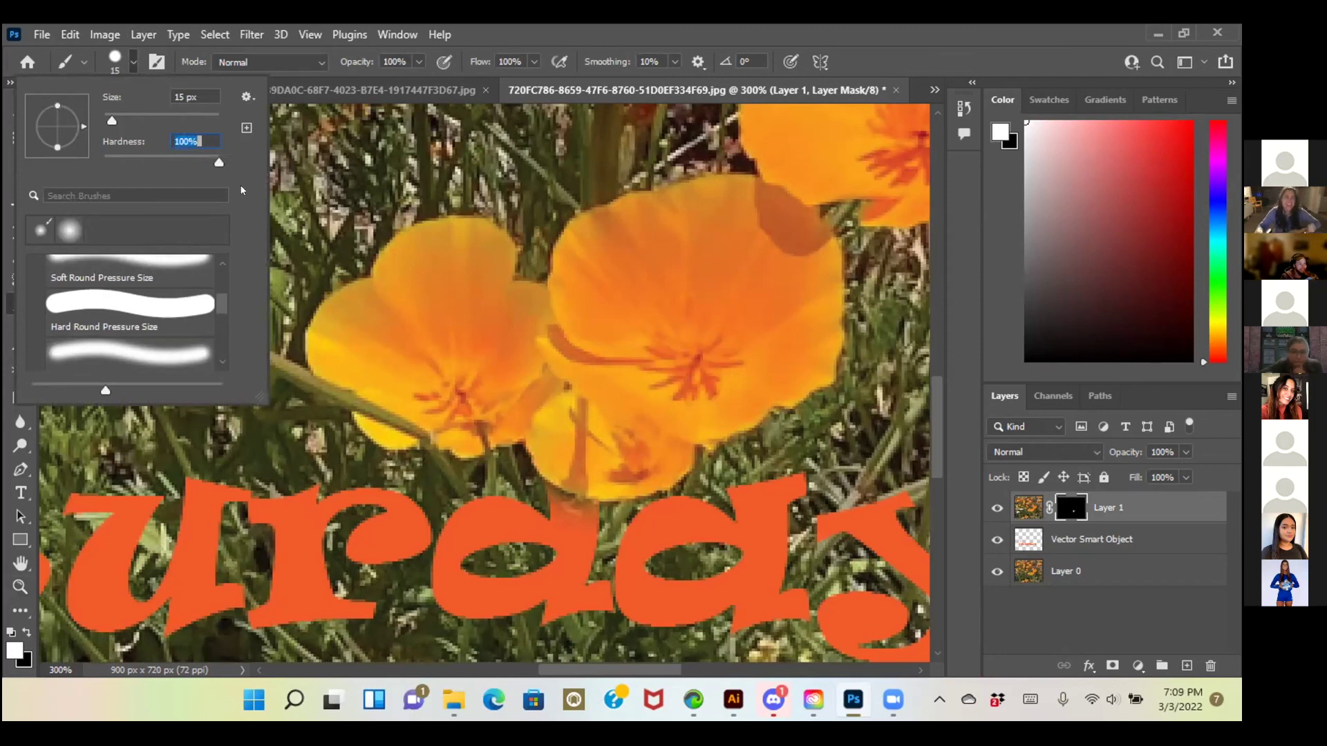
pyautogui.press('Return')
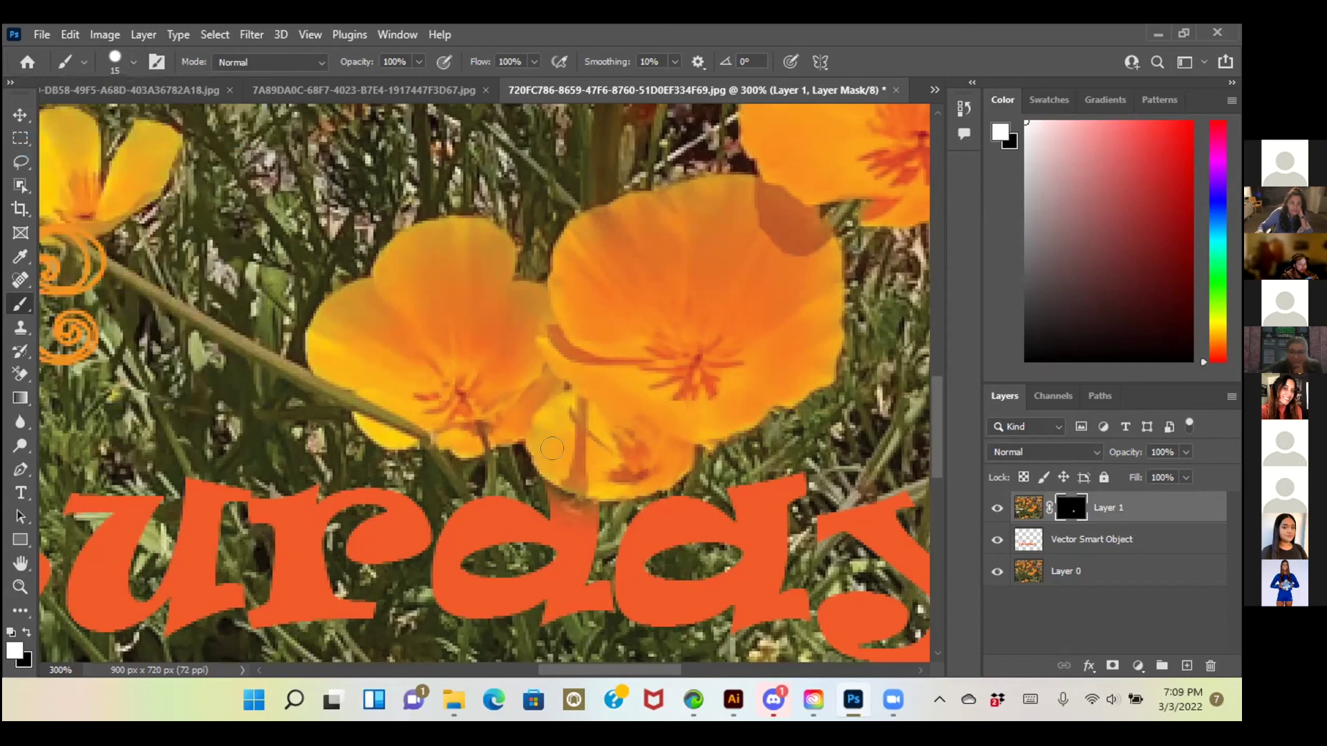
# Refine Layer 1's mask at the small poppy's lower edge with white, then paint black to bring back the upper part of the "d".
pyautogui.moveTo(585, 475); pyautogui.dragTo(566, 478)
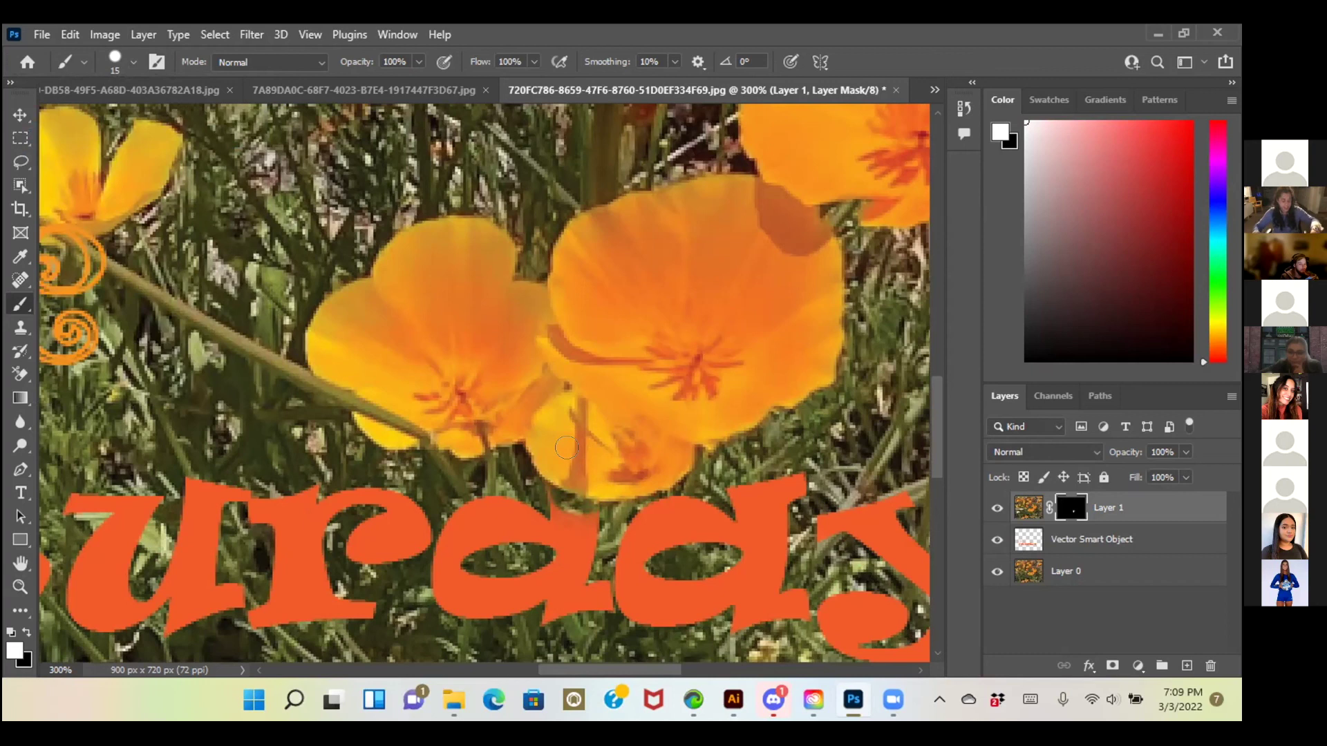
pyautogui.press('x')
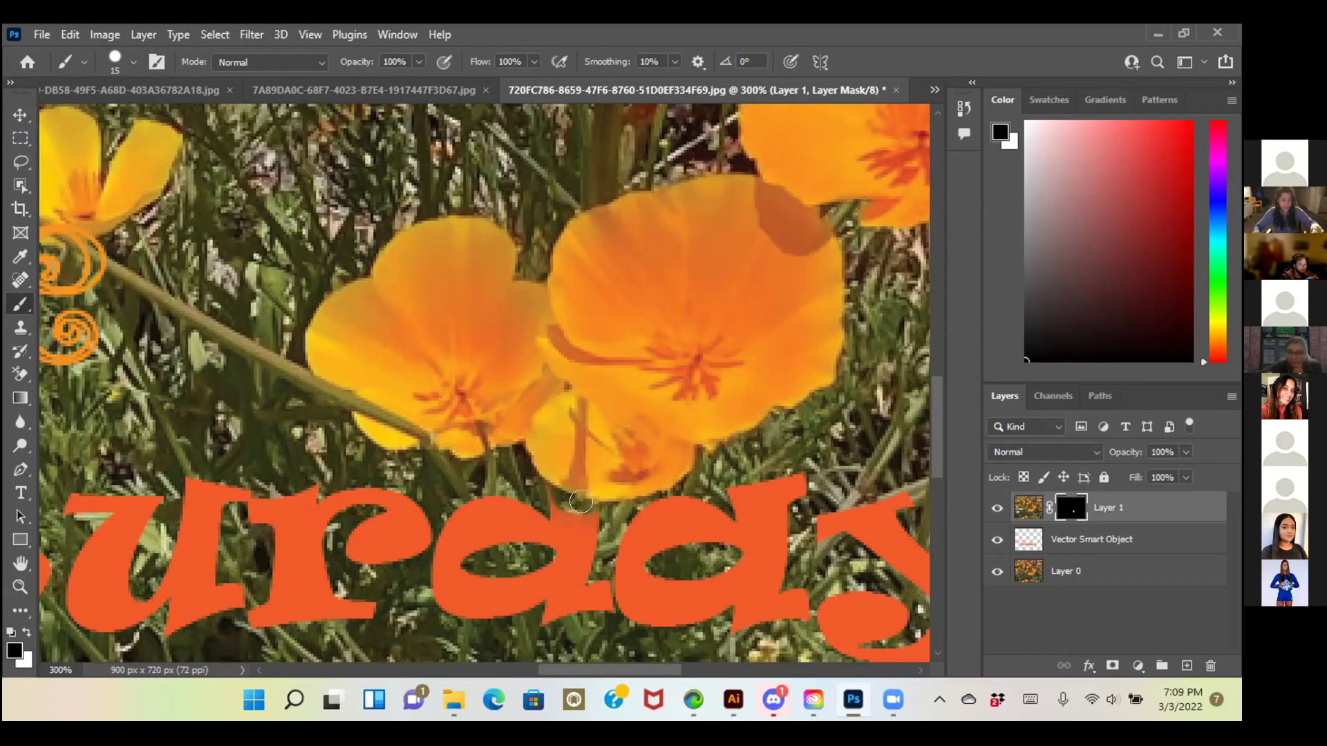
pyautogui.moveTo(581, 503)
pyautogui.mouseDown()
pyautogui.moveTo(543, 490)
pyautogui.moveTo(553, 484)
pyautogui.mouseUp()
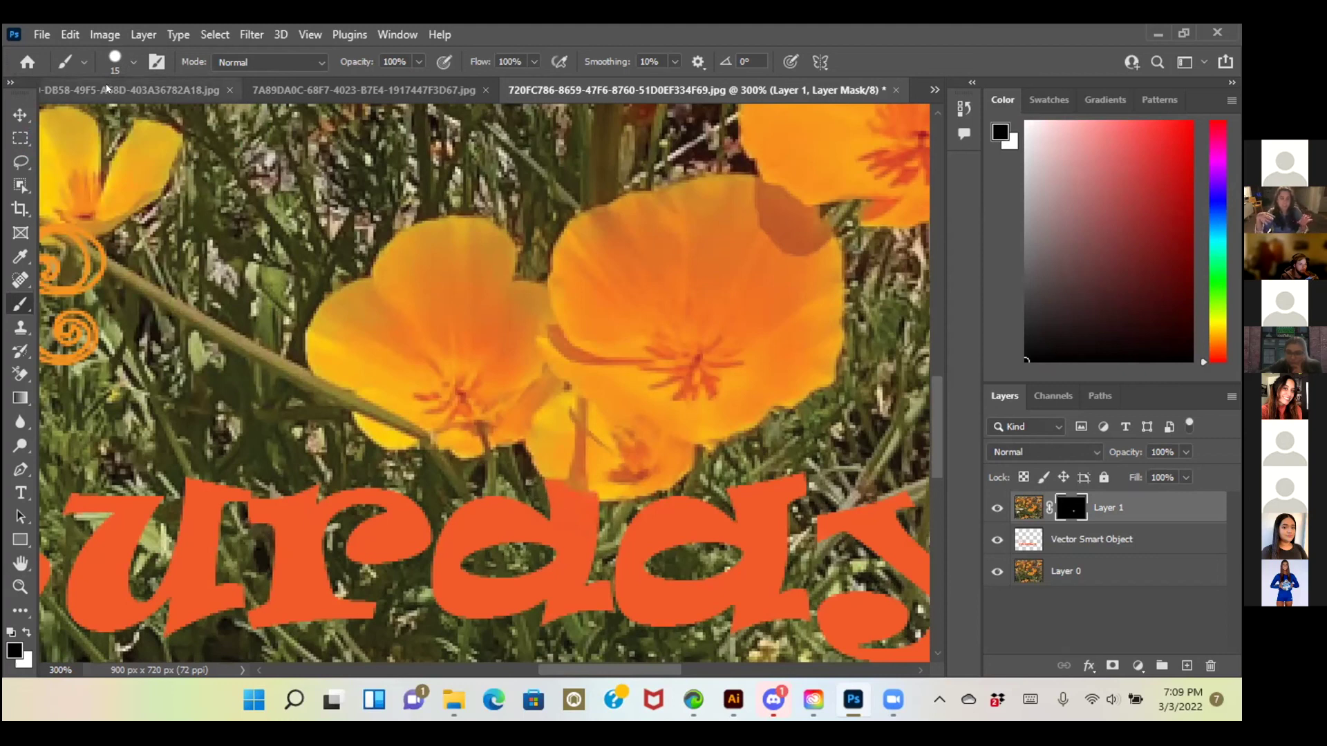
pyautogui.click(134, 63)
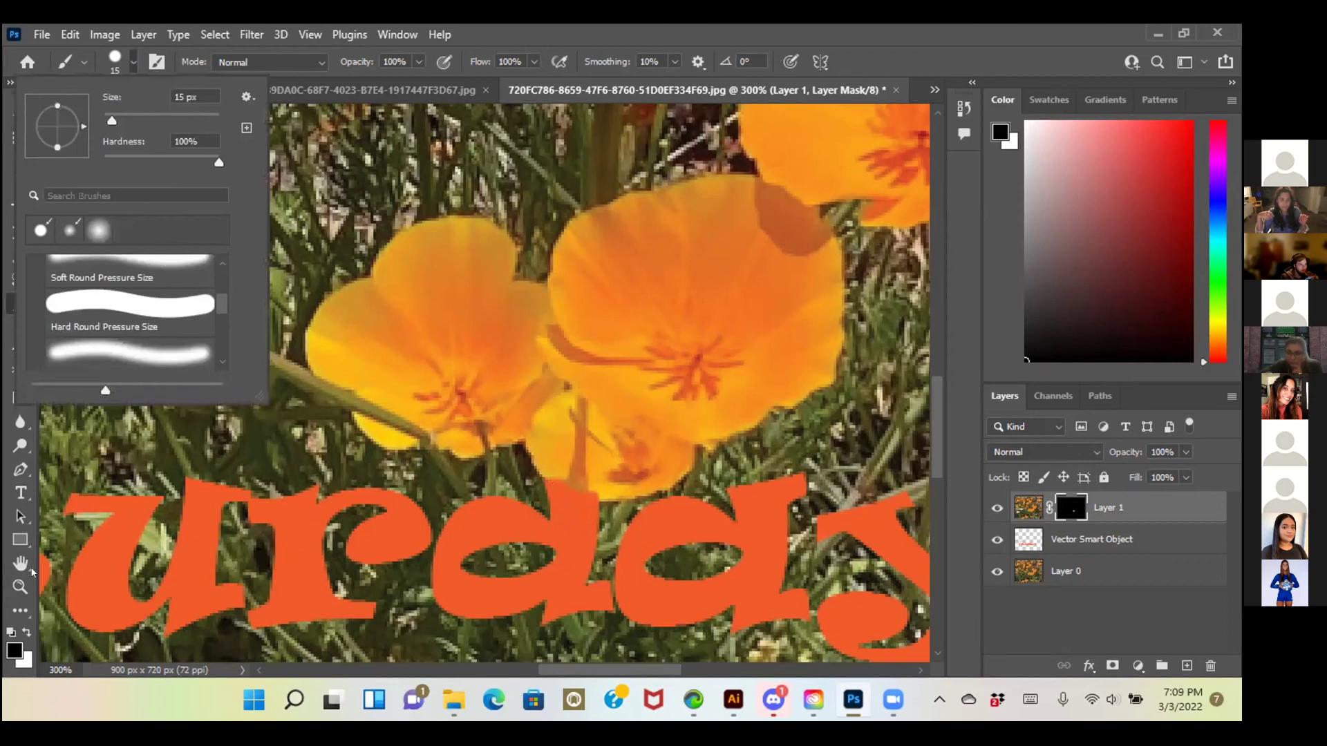
pyautogui.click(24, 661)
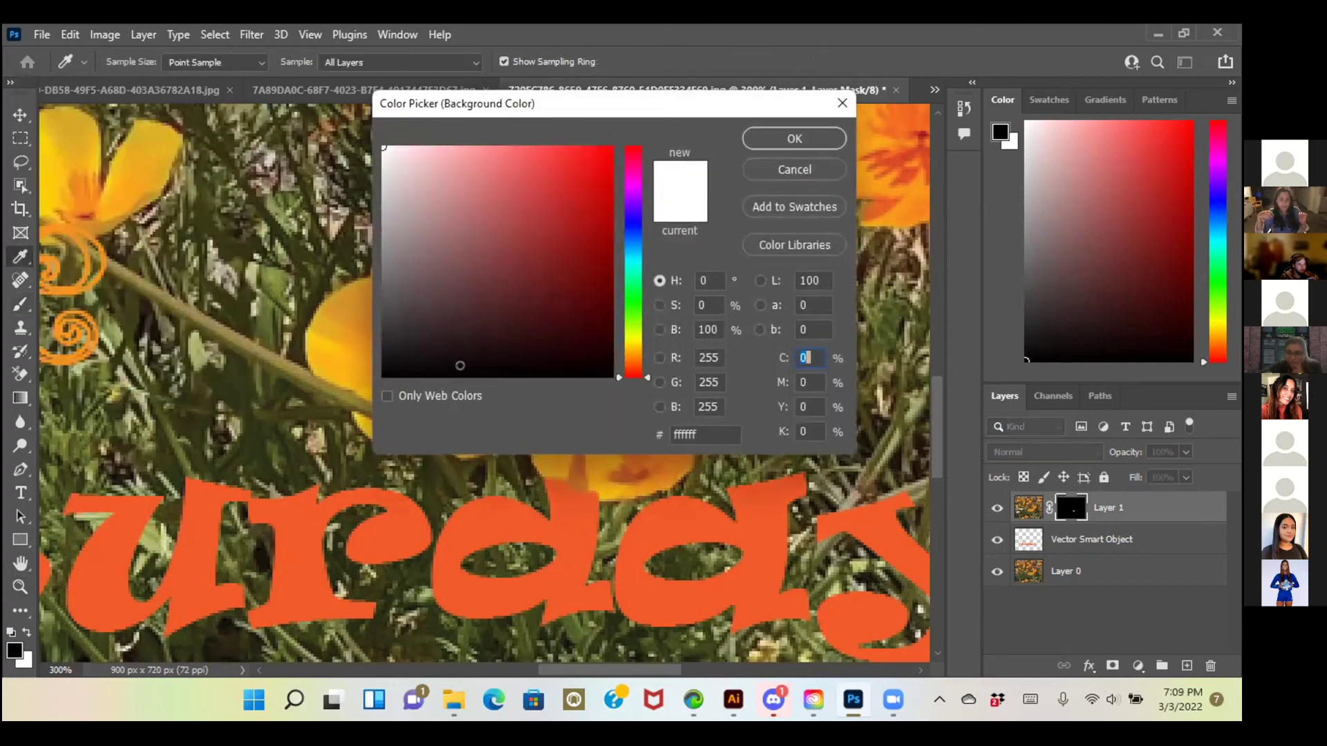
pyautogui.click(842, 105)
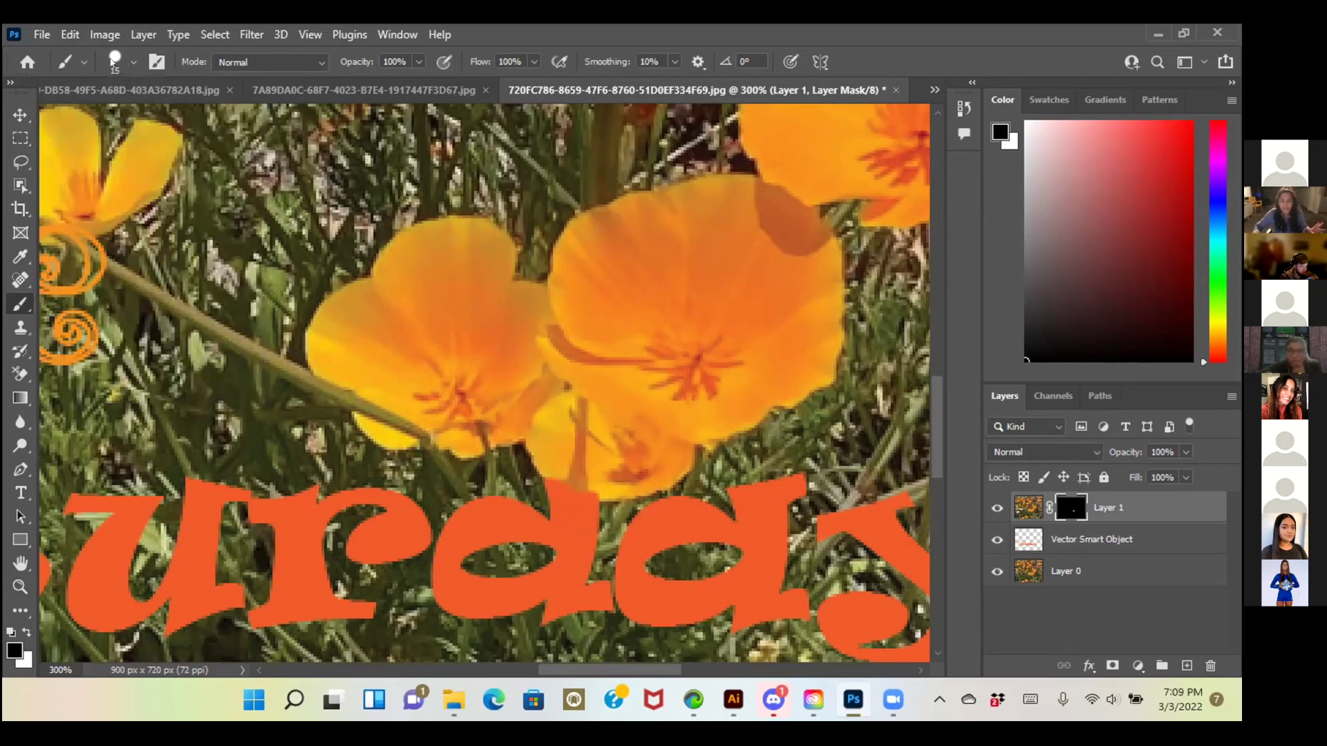
pyautogui.click(127, 63)
pyautogui.click(127, 62)
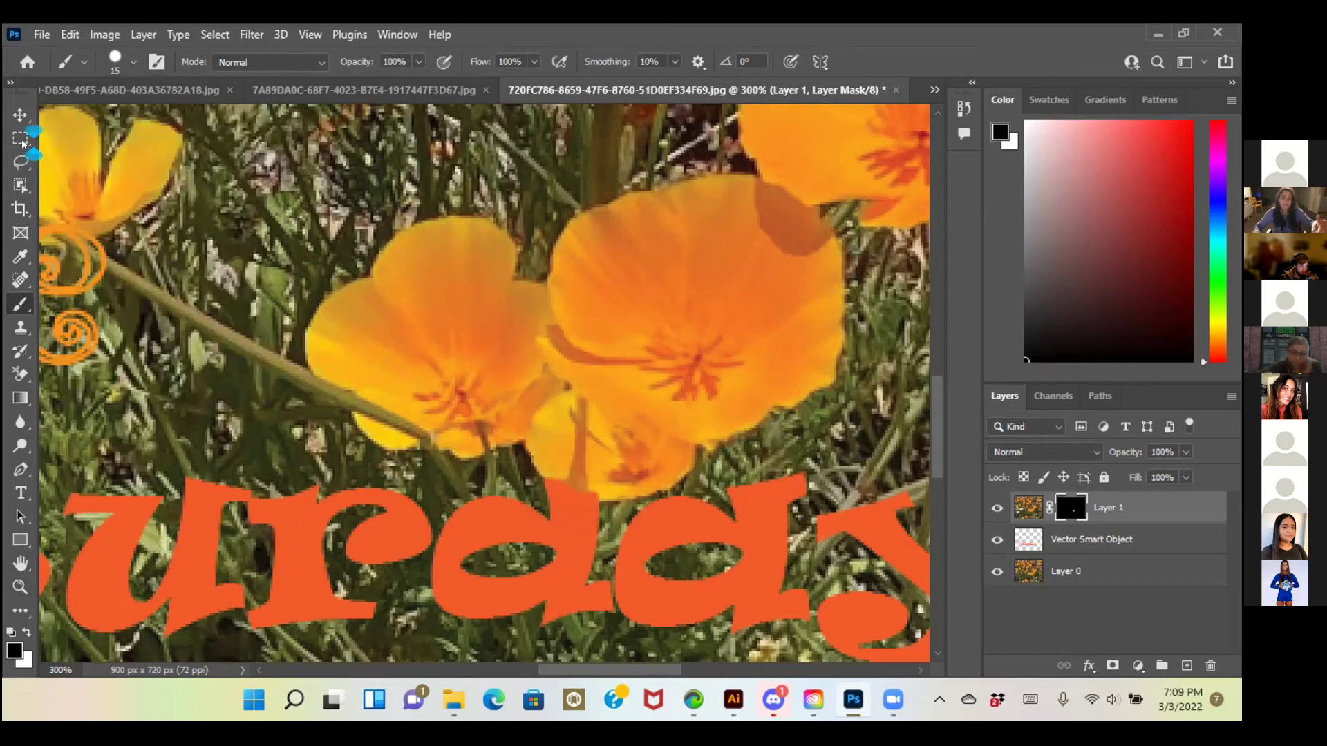
# Switch to the Move tool and deselect Layer 1 so that no layer is selected.
pyautogui.click(19, 115)
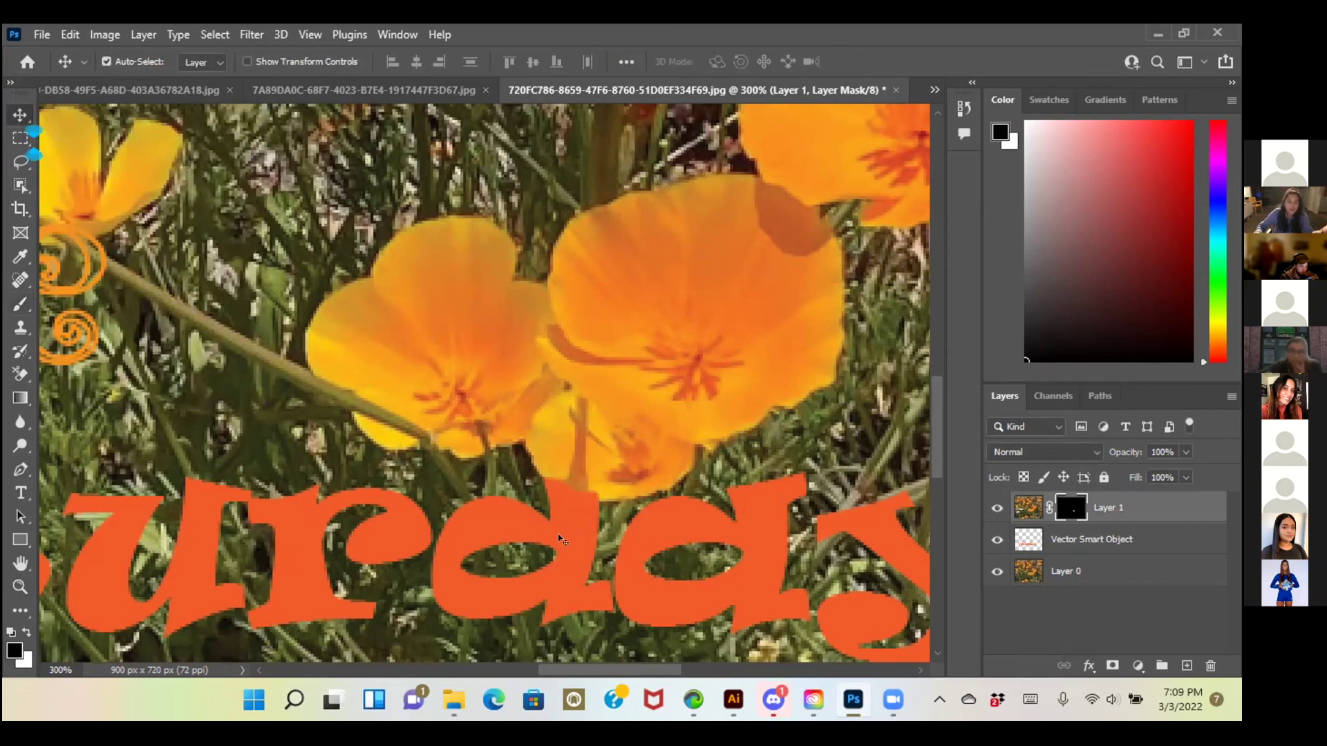
pyautogui.scroll(1, 561, 539)
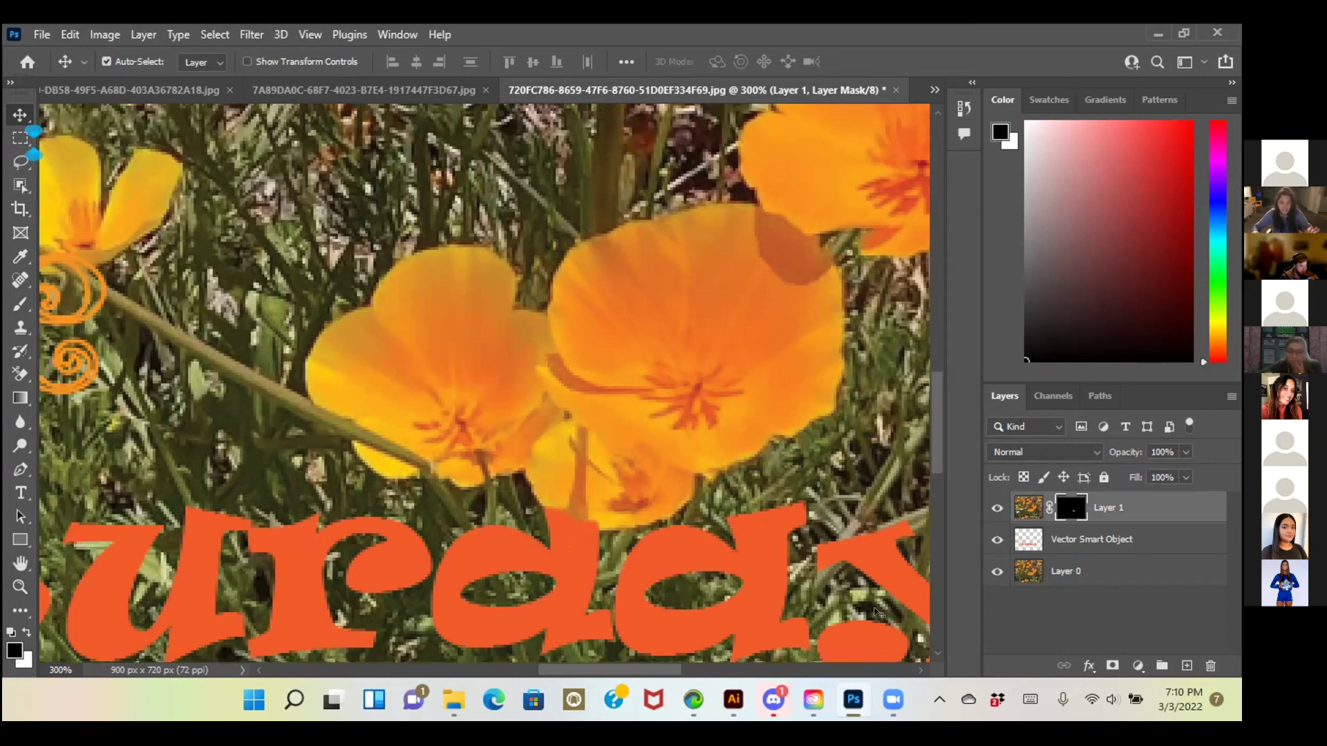
pyautogui.click(1036, 615)
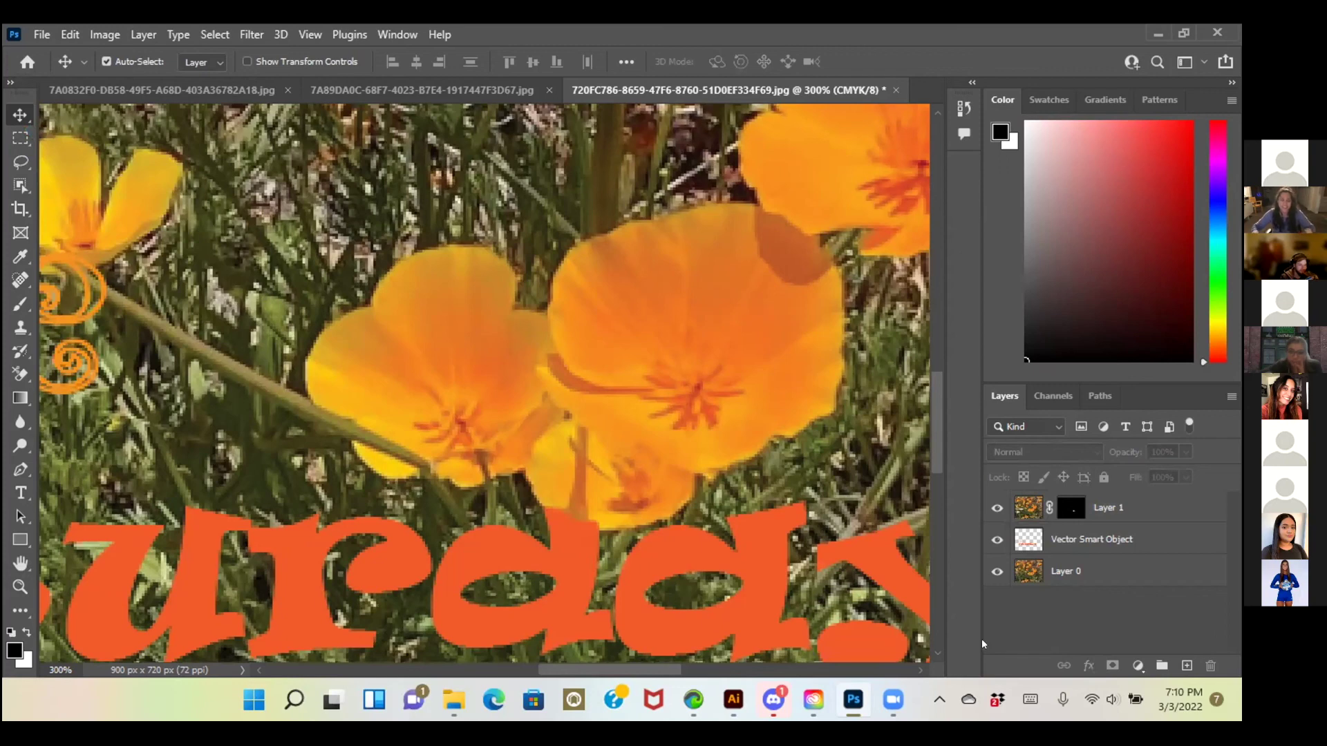
pyautogui.hotkey('alt', ',')
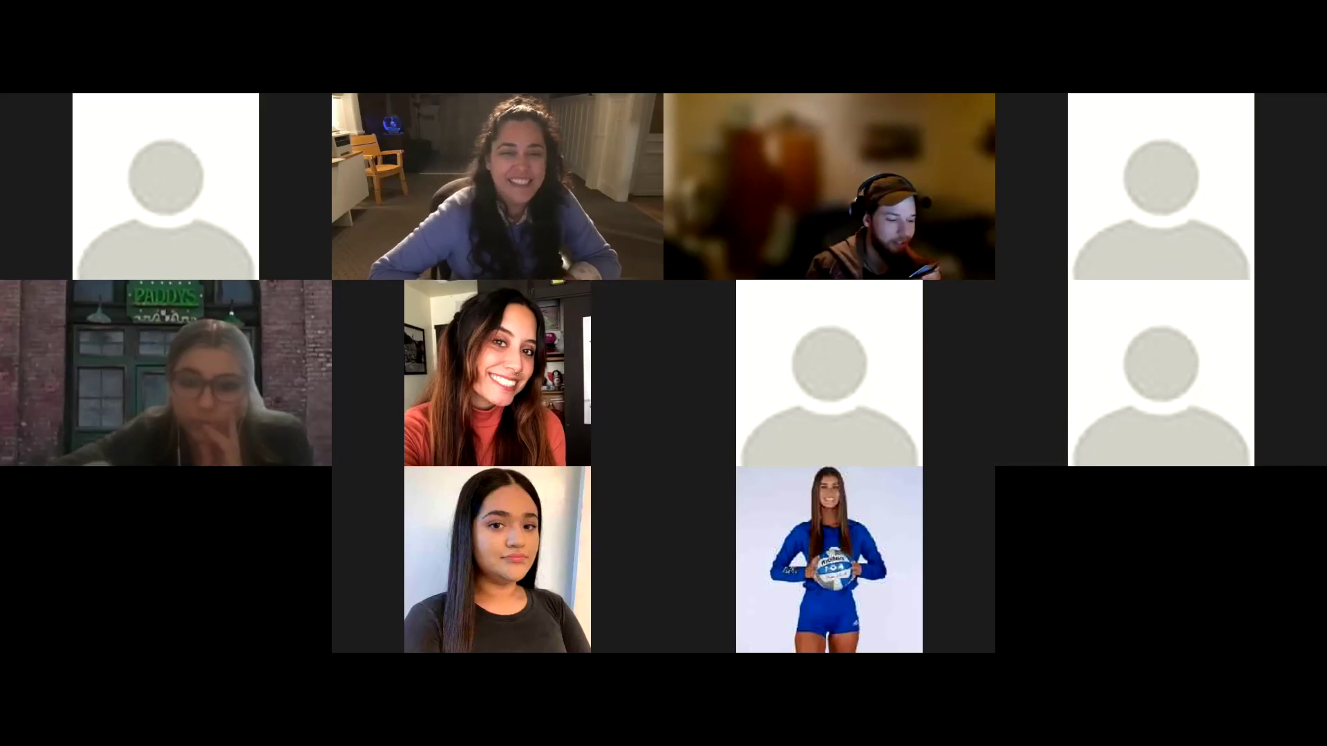
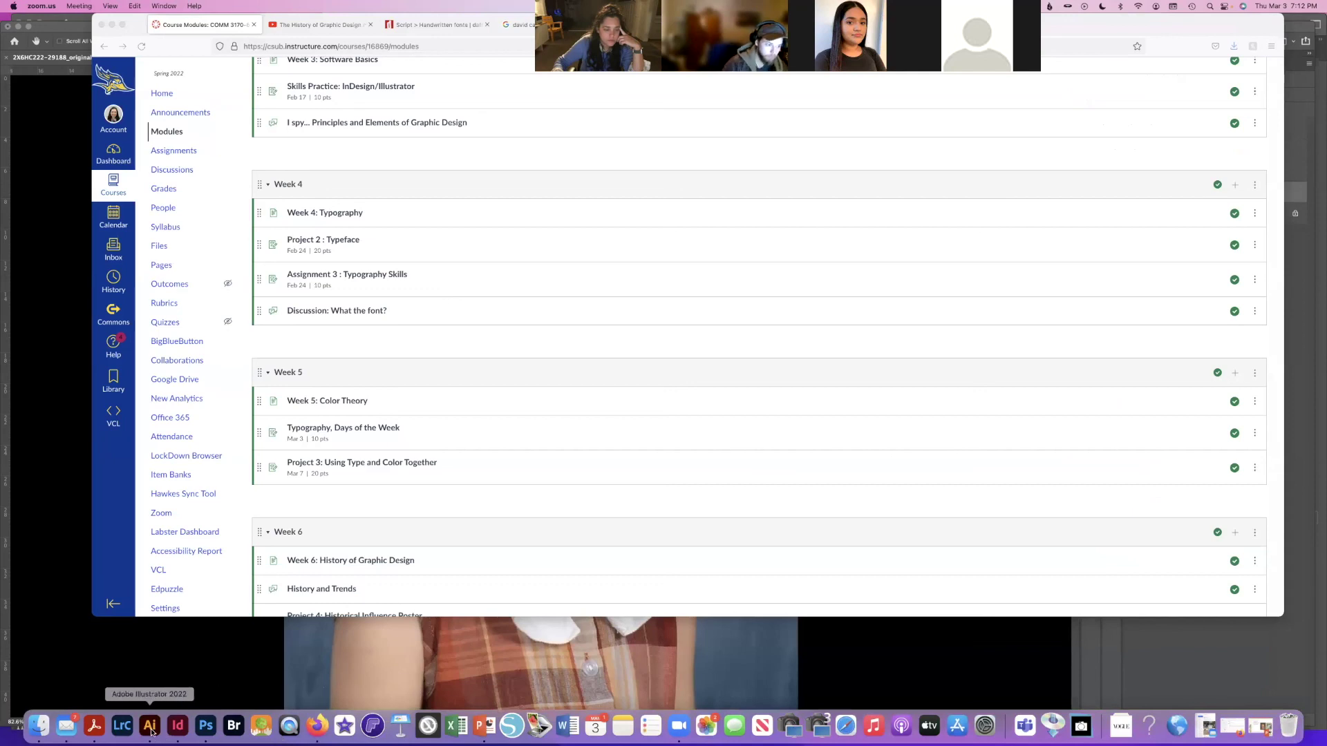
# Switch to Illustrator and create a new 5 x 5 in RGB print document with one artboard.
pyautogui.click(149, 726)
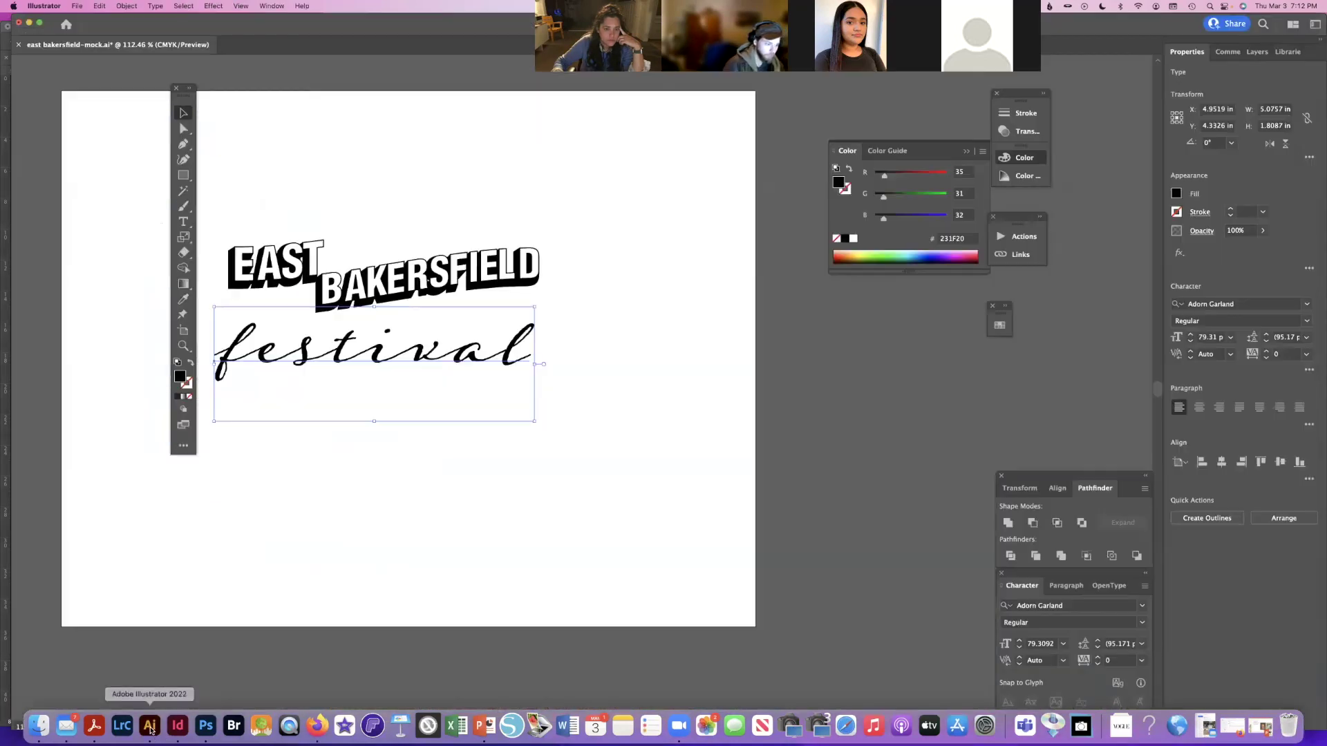
pyautogui.click(76, 5)
pyautogui.click(78, 20)
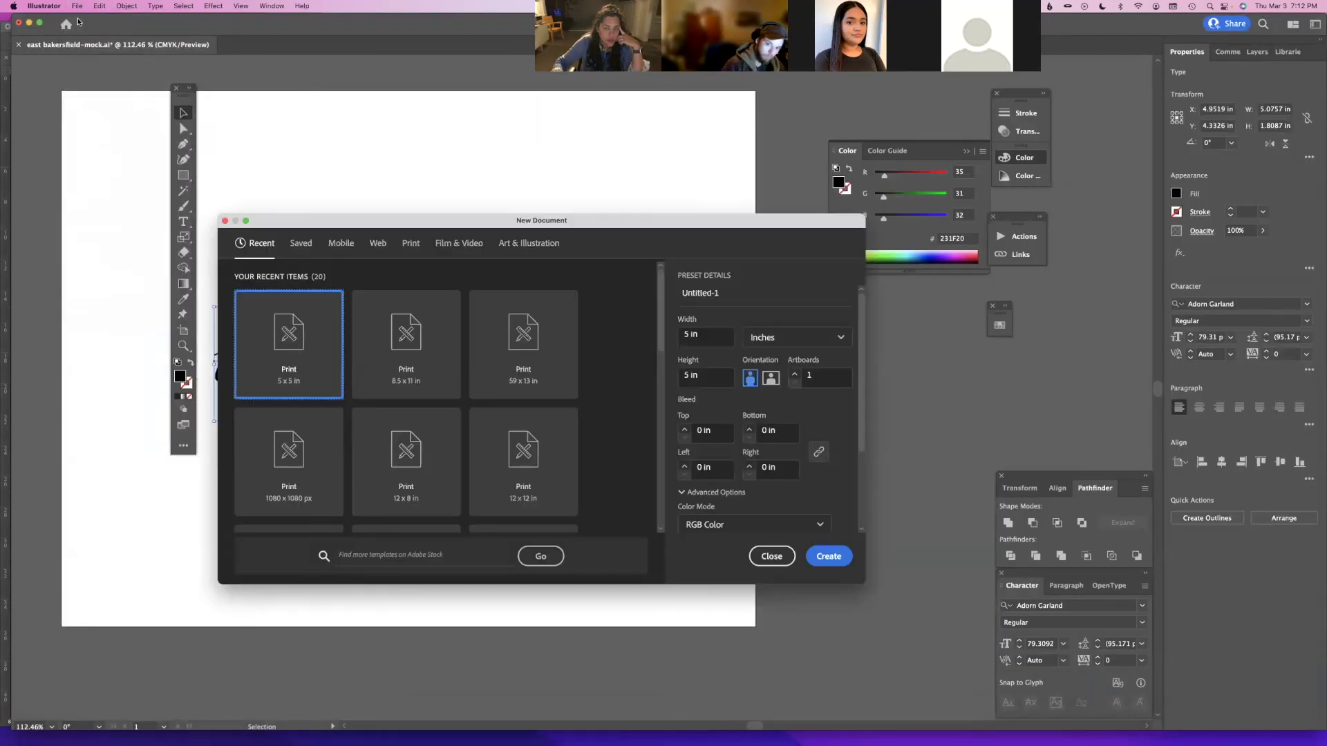
pyautogui.click(822, 557)
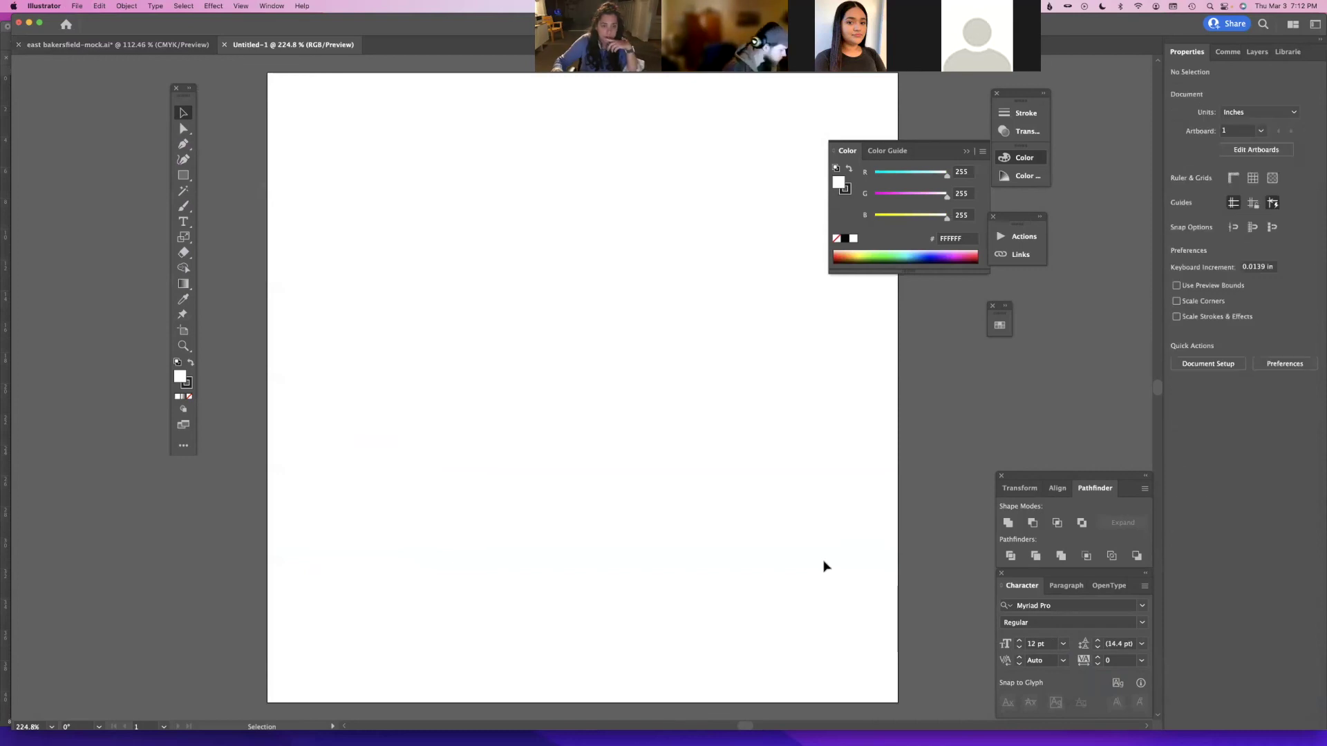
# Draw a square about 2.3 in wide in the artboard's upper half and set its fill to pink FF4DFF.
pyautogui.click(183, 175)
pyautogui.moveTo(468, 145)
pyautogui.mouseDown()
pyautogui.moveTo(726, 424)
pyautogui.moveTo(723, 444)
pyautogui.moveTo(737, 437)
pyautogui.moveTo(704, 427)
pyautogui.mouseUp()
pyautogui.press('shift')
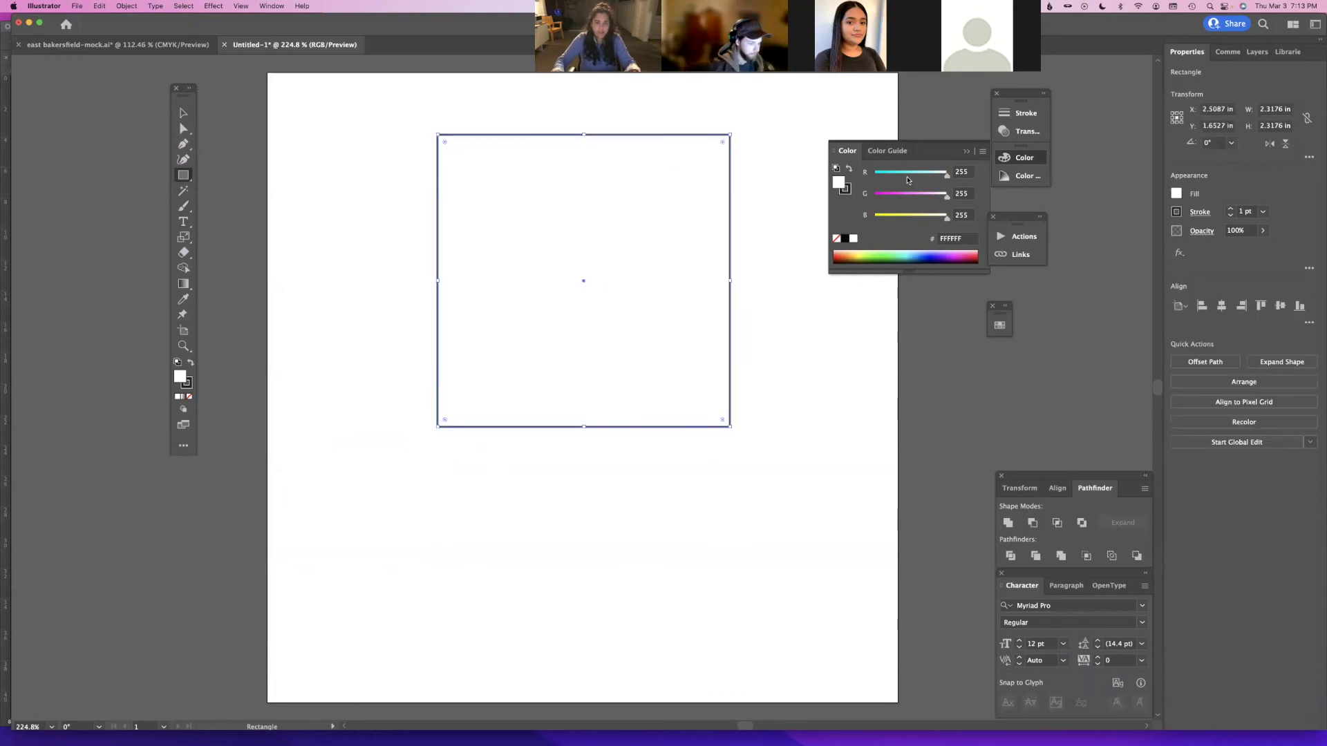
pyautogui.click(896, 196)
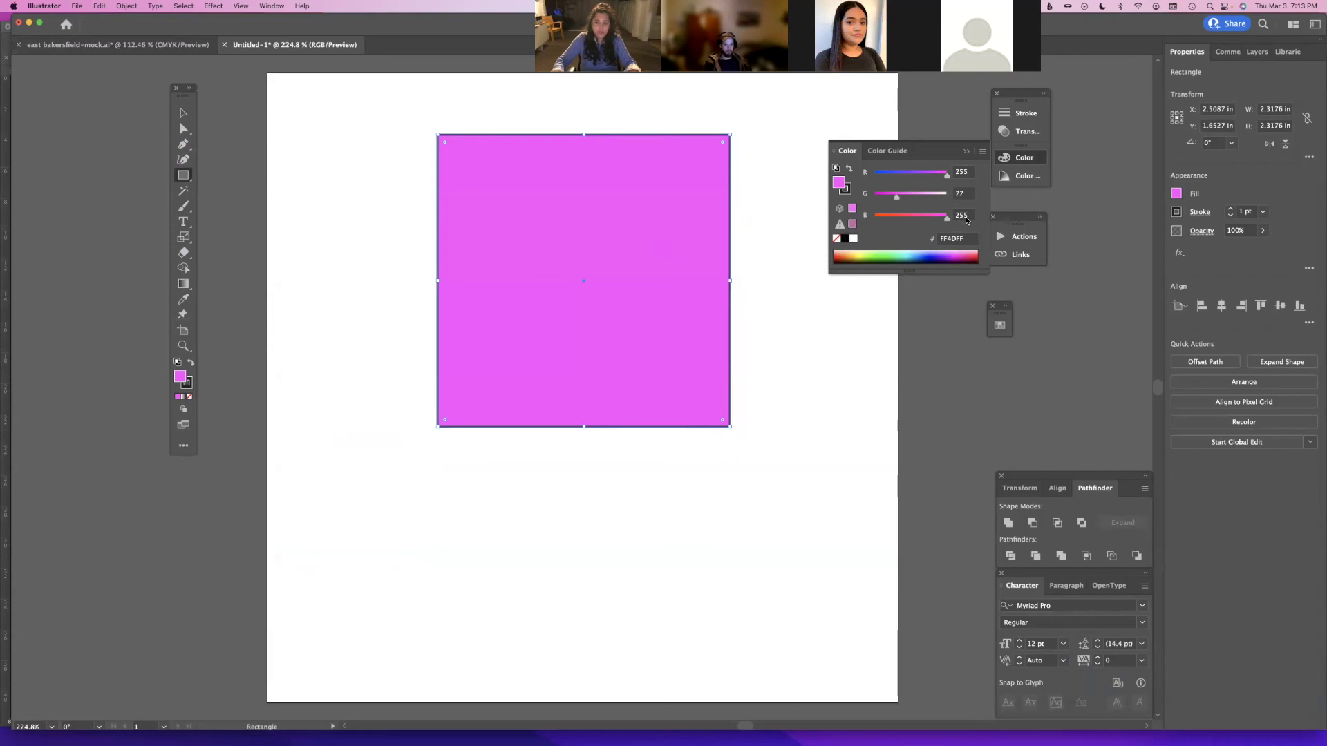
# Copy the square's fill hex code and add it as a text label reading #FF4DFF below the square.
pyautogui.click(964, 239)
pyautogui.press('super+c')
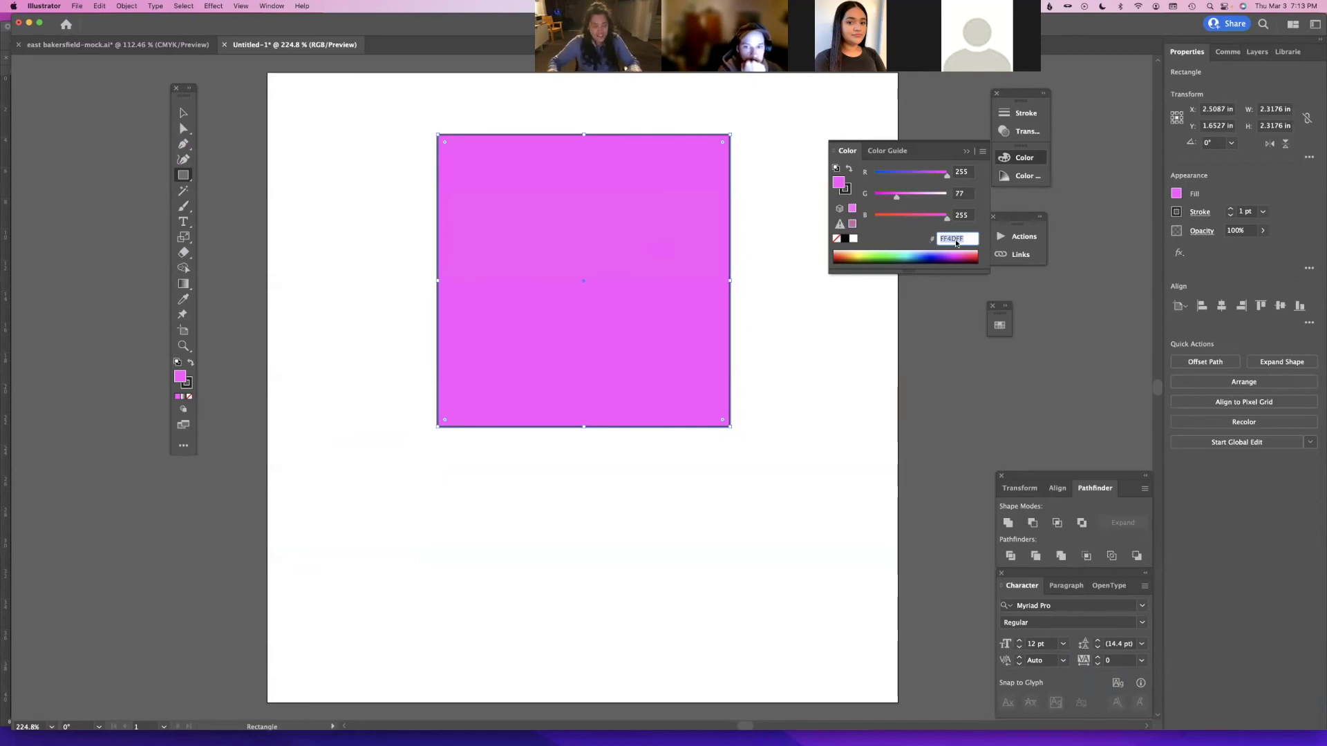
pyautogui.click(183, 221)
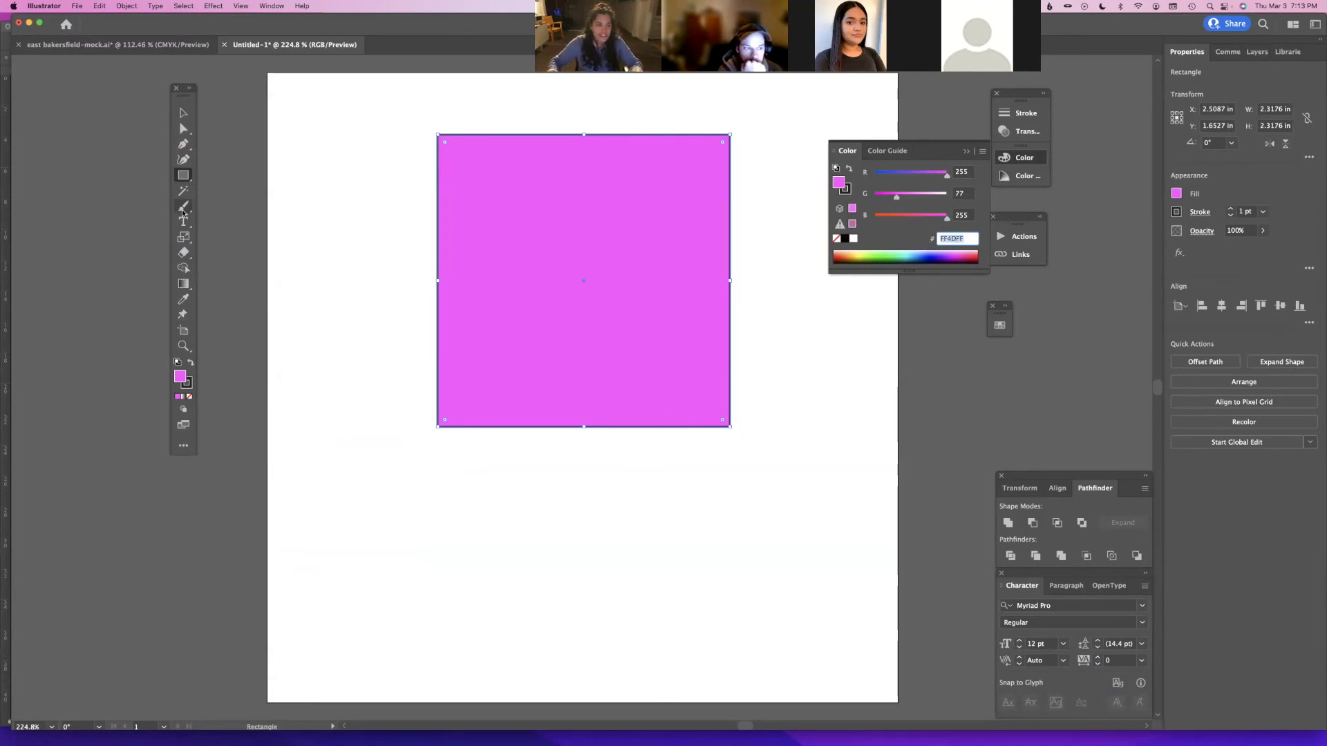
pyautogui.click(453, 465)
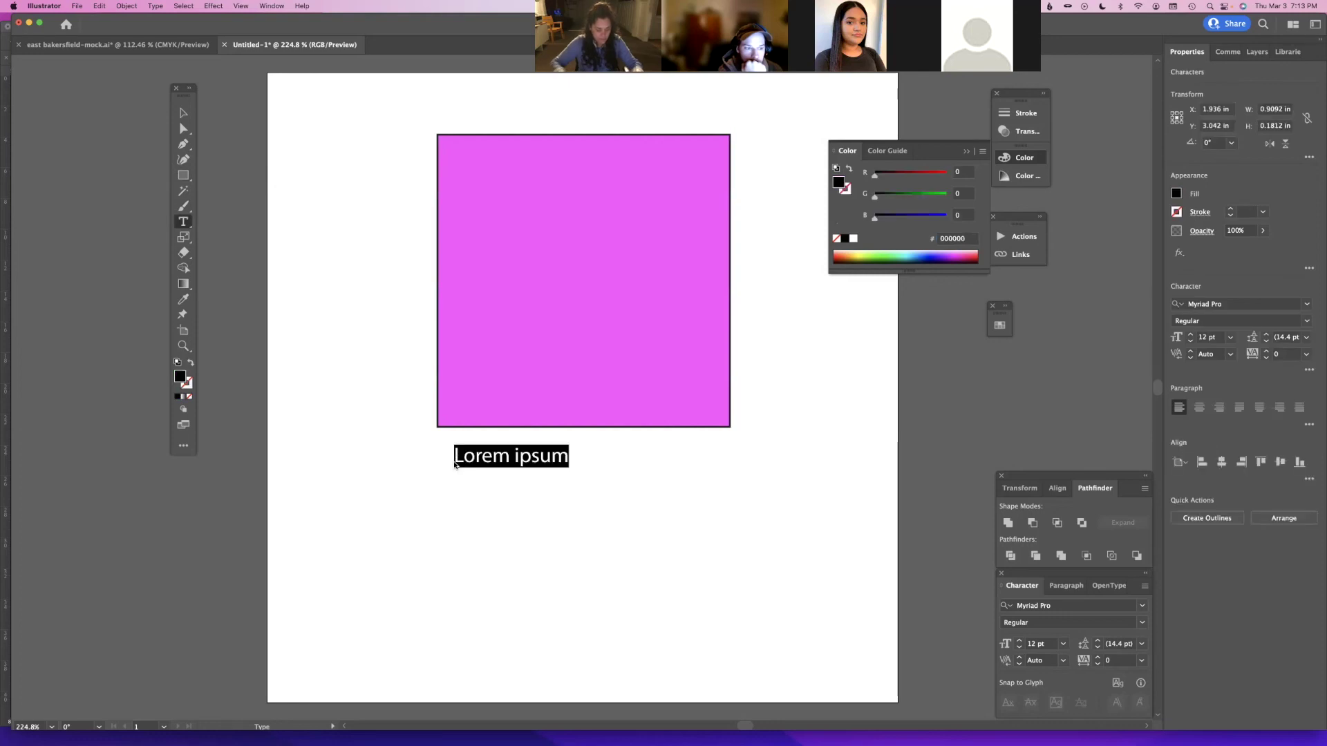
pyautogui.write('#')
pyautogui.press('super+v')
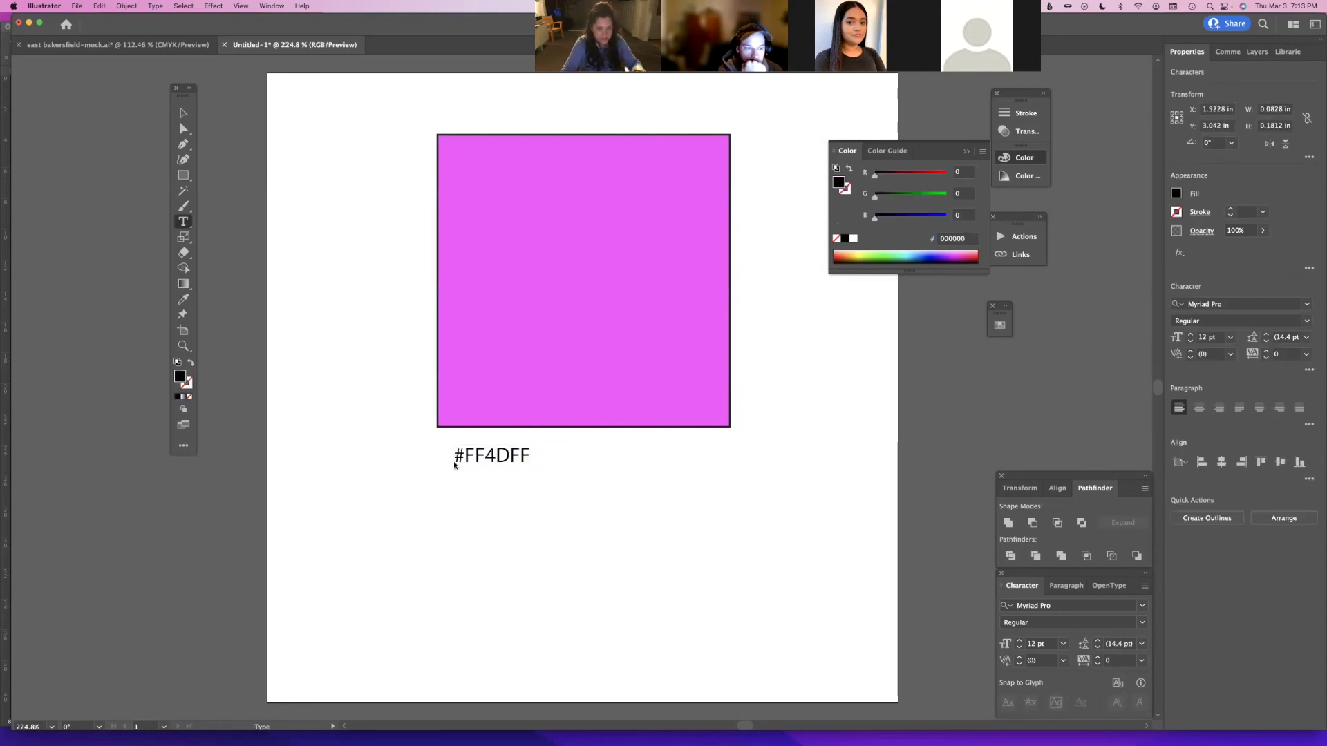
# Duplicate the hex label beside the original and replace its code with the square's stroke color, 231F20.
pyautogui.moveTo(460, 465); pyautogui.dragTo(621, 463)
pyautogui.keyDown('super'); pyautogui.click(628, 423); pyautogui.keyUp('super')
pyautogui.click(846, 190)
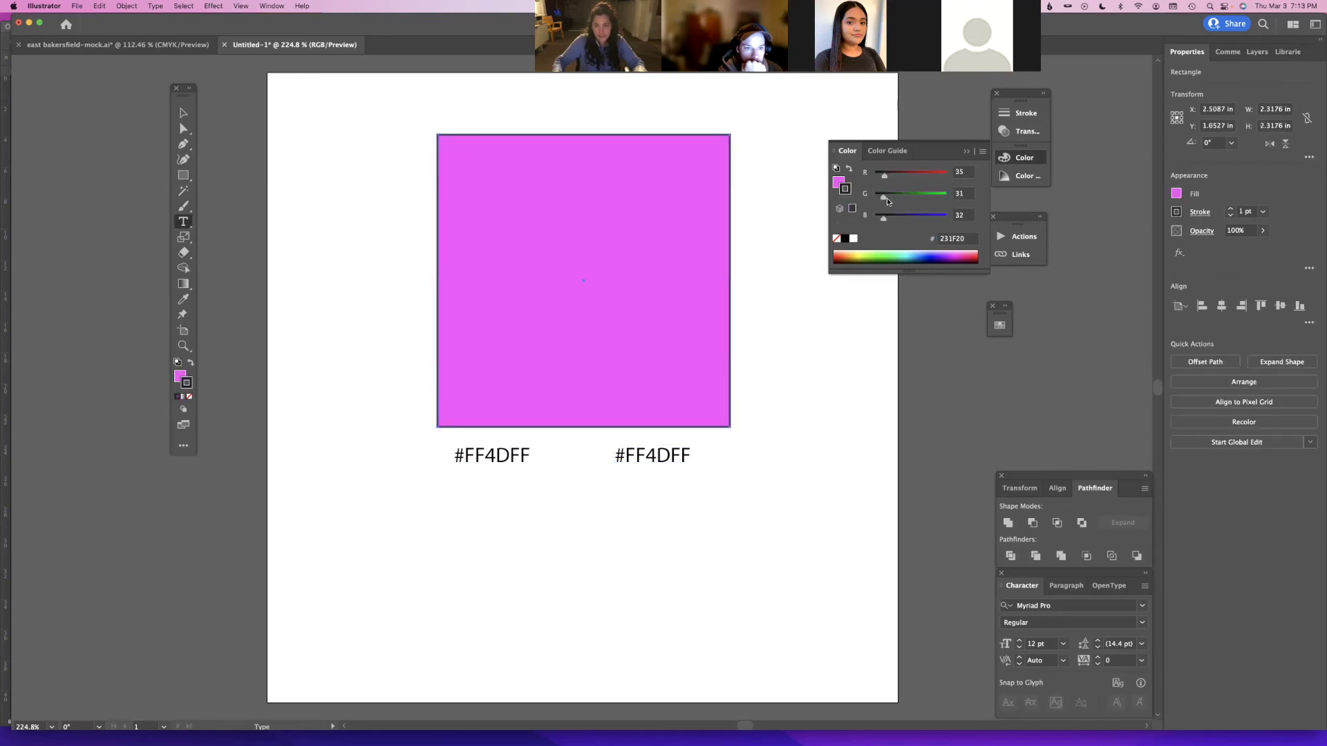
pyautogui.click(968, 239)
pyautogui.press('super+c')
pyautogui.moveTo(691, 458); pyautogui.dragTo(626, 458)
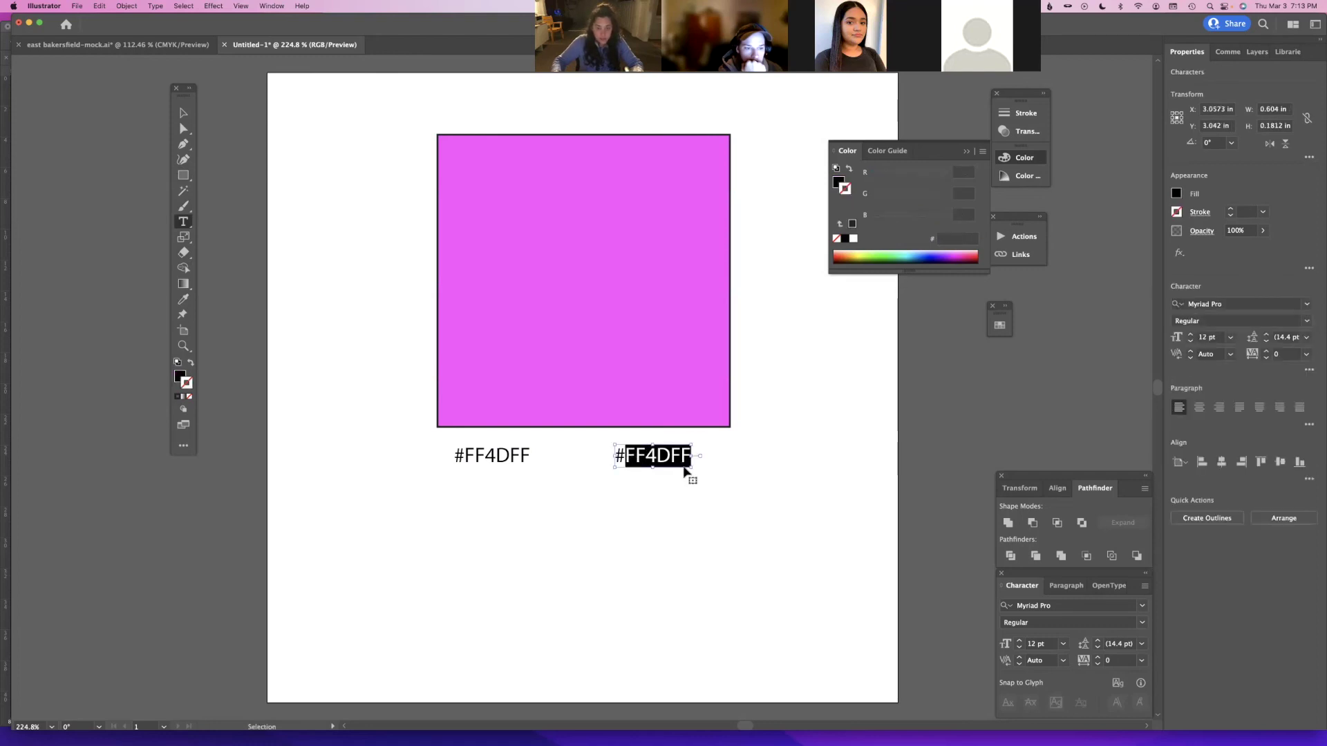
pyautogui.press('super+v')
# Move both hex labels down and add a matching small rectangle, about 0.53 x 0.16 in, above each.
pyautogui.keyDown('super'); pyautogui.click(657, 454); pyautogui.keyUp('super')
pyautogui.keyDown('shift'); pyautogui.keyDown('super'); pyautogui.click(503, 462); pyautogui.keyUp('super'); pyautogui.keyUp('shift')
pyautogui.moveTo(657, 473); pyautogui.dragTo(658, 520)
pyautogui.keyDown('super'); pyautogui.click(735, 491); pyautogui.keyUp('super')
pyautogui.press('m')
pyautogui.moveTo(451, 459); pyautogui.dragTo(519, 478)
pyautogui.moveTo(601, 477); pyautogui.dragTo(637, 477)
# Sample the square's pink onto the small rectangle above #231F20, remove its stroke and deselect everything.
pyautogui.press('i')
pyautogui.click(456, 408)
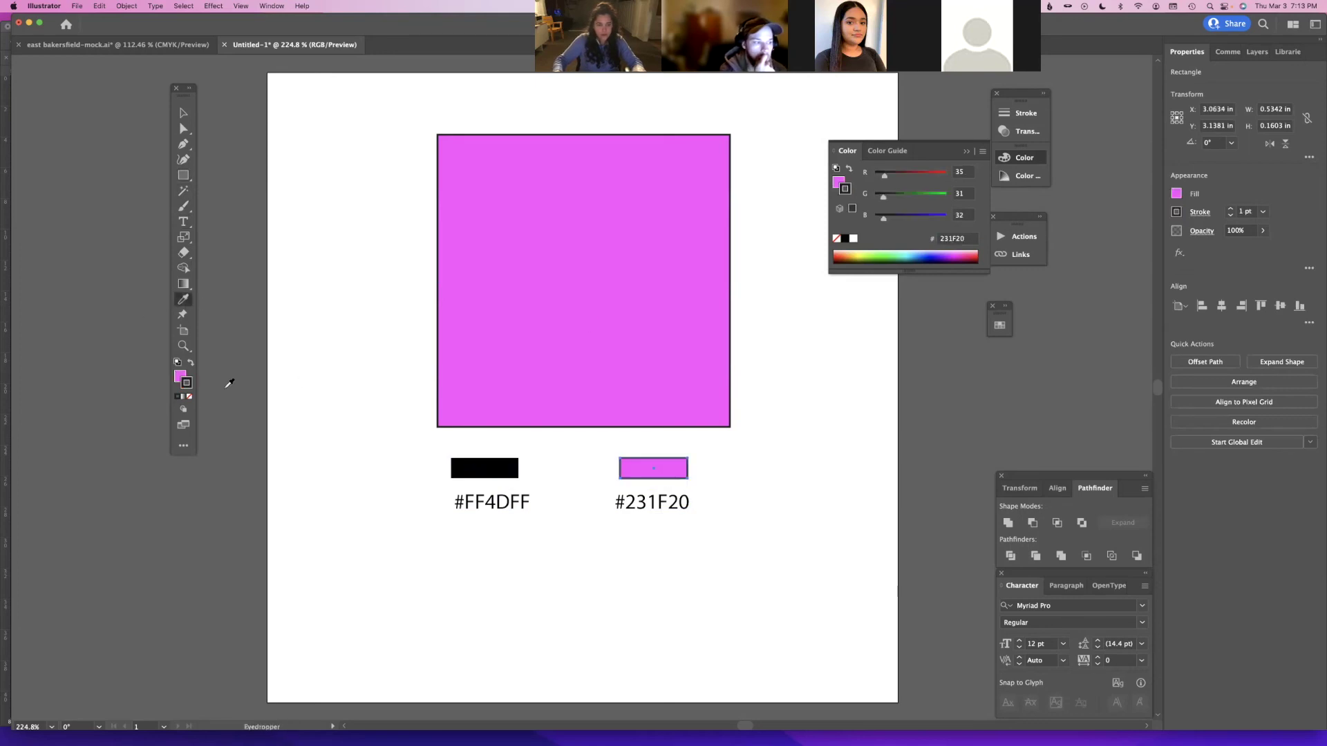
pyautogui.click(190, 400)
pyautogui.press('super+shift+a')
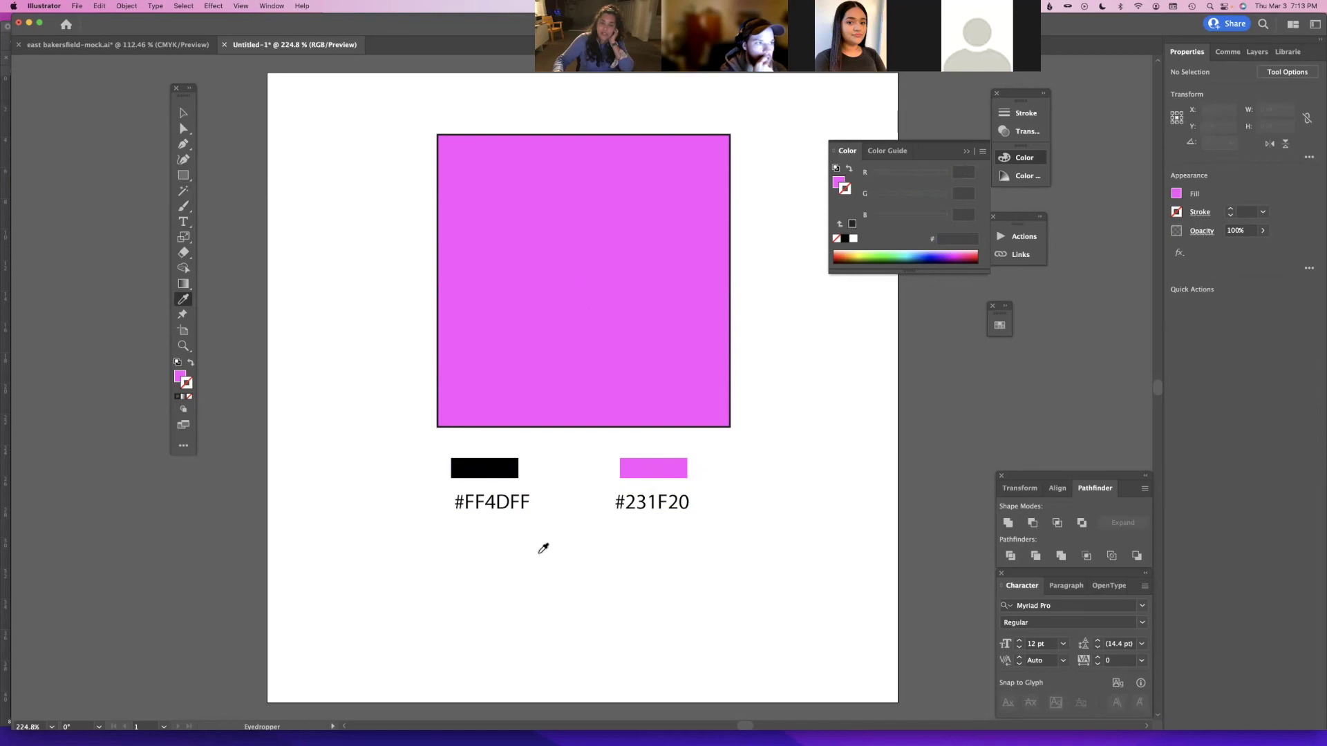
# Switch to InDesign, create a new document with the default 51p0 x 66p0 preset, and hide the document grid.
pyautogui.moveTo(566, 737)
pyautogui.click(178, 726)
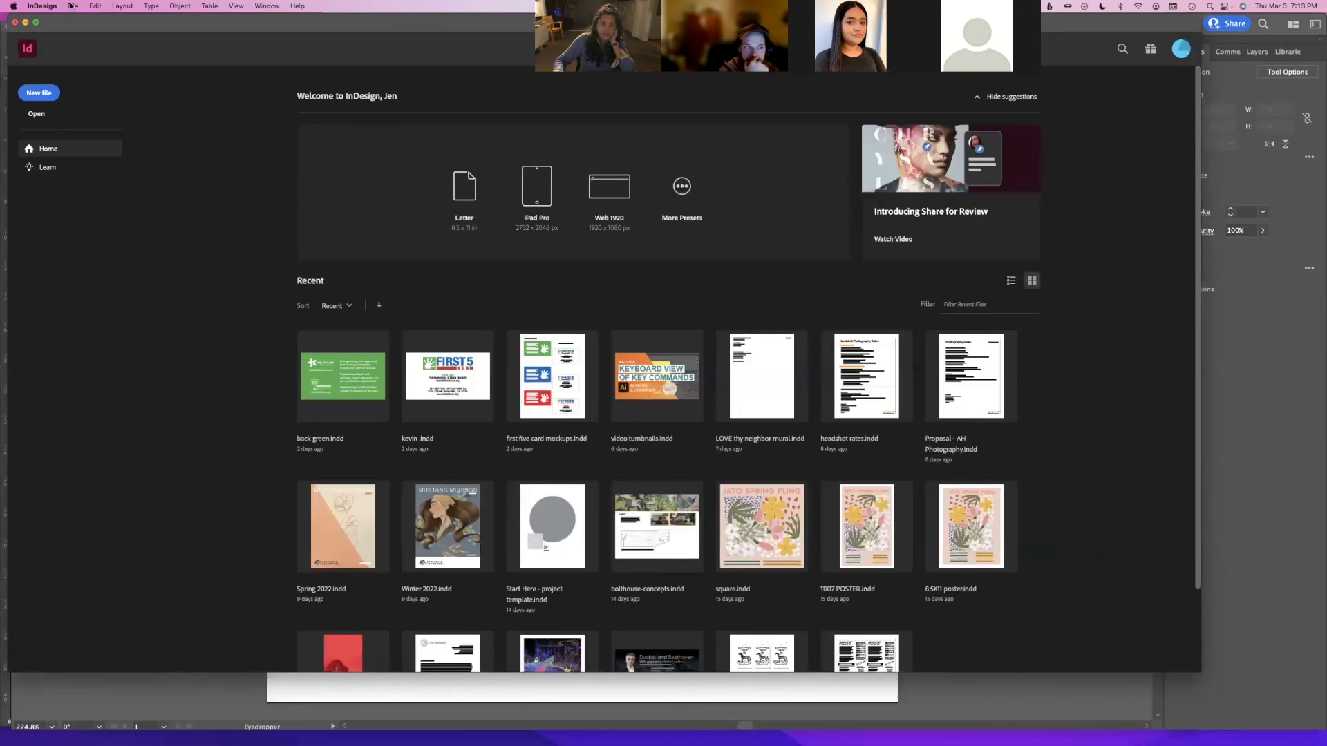
pyautogui.click(71, 5)
pyautogui.moveTo(103, 18)
pyautogui.click(235, 21)
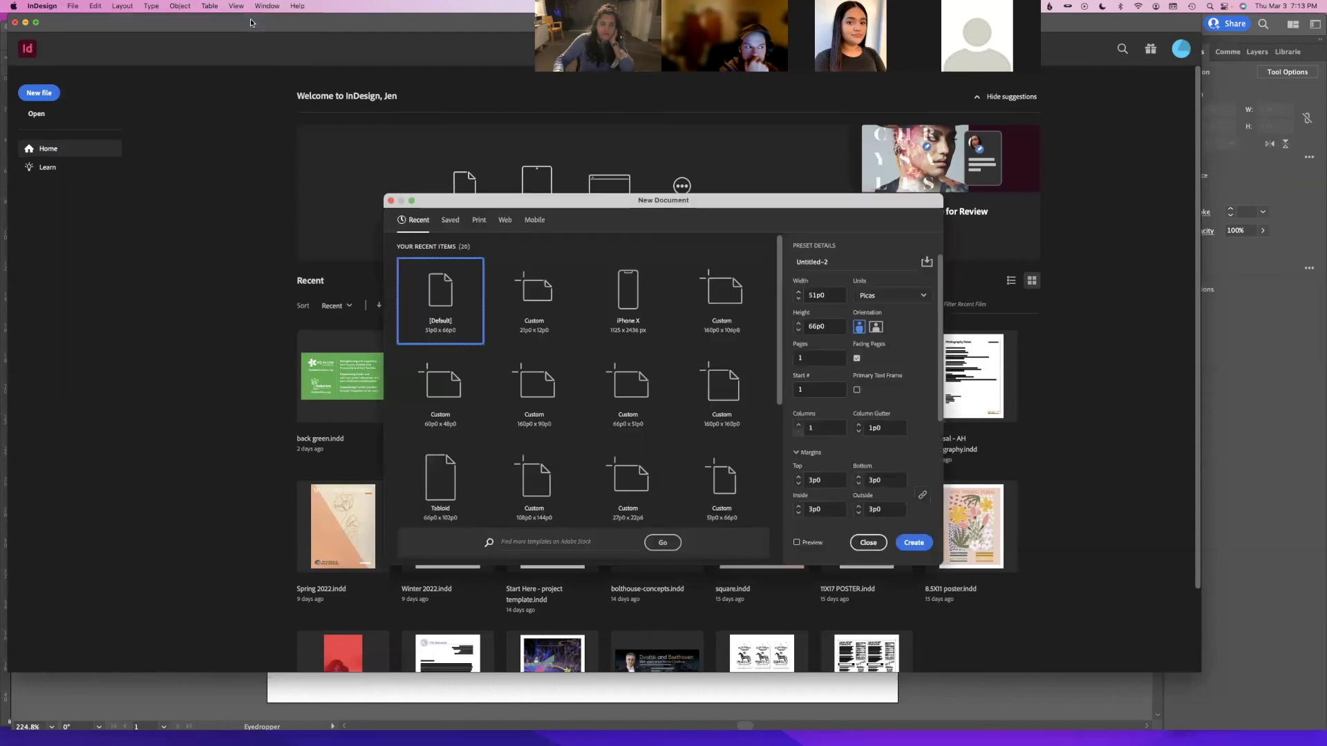
pyautogui.click(914, 543)
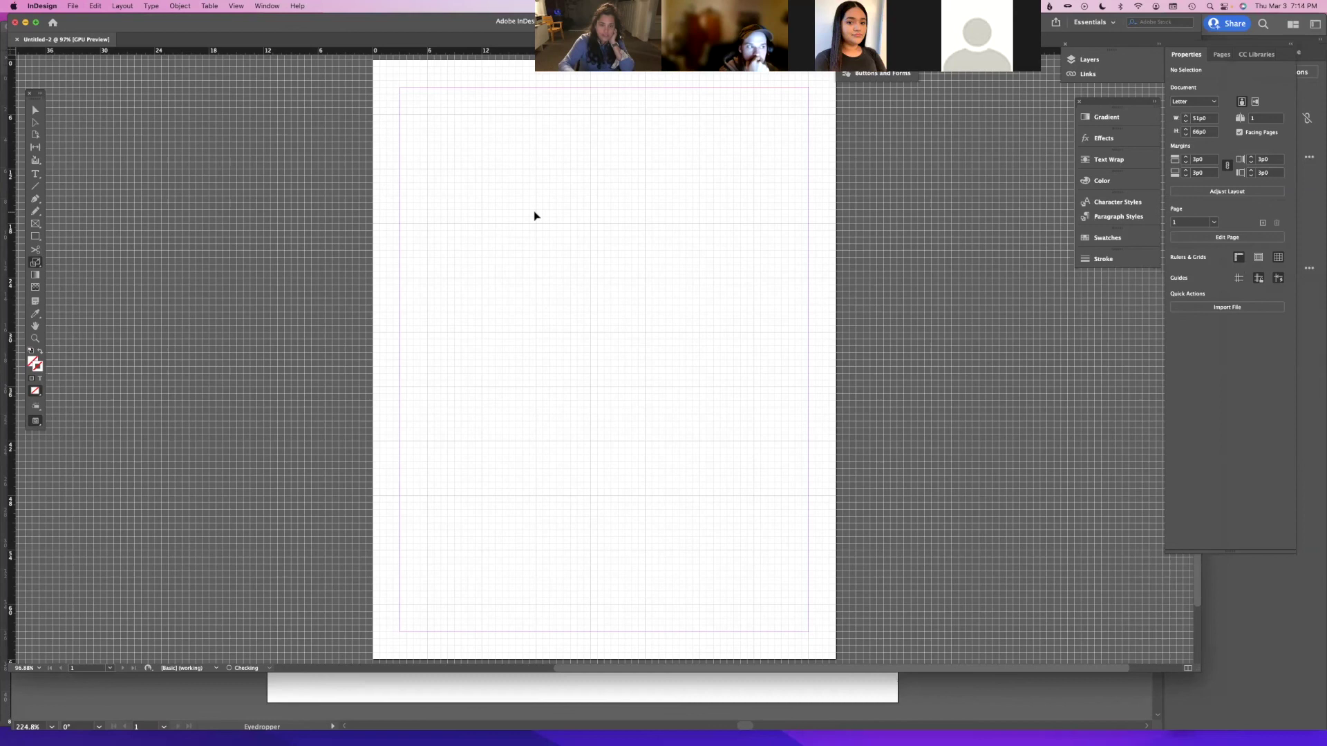
pyautogui.press('super+apostrophe')
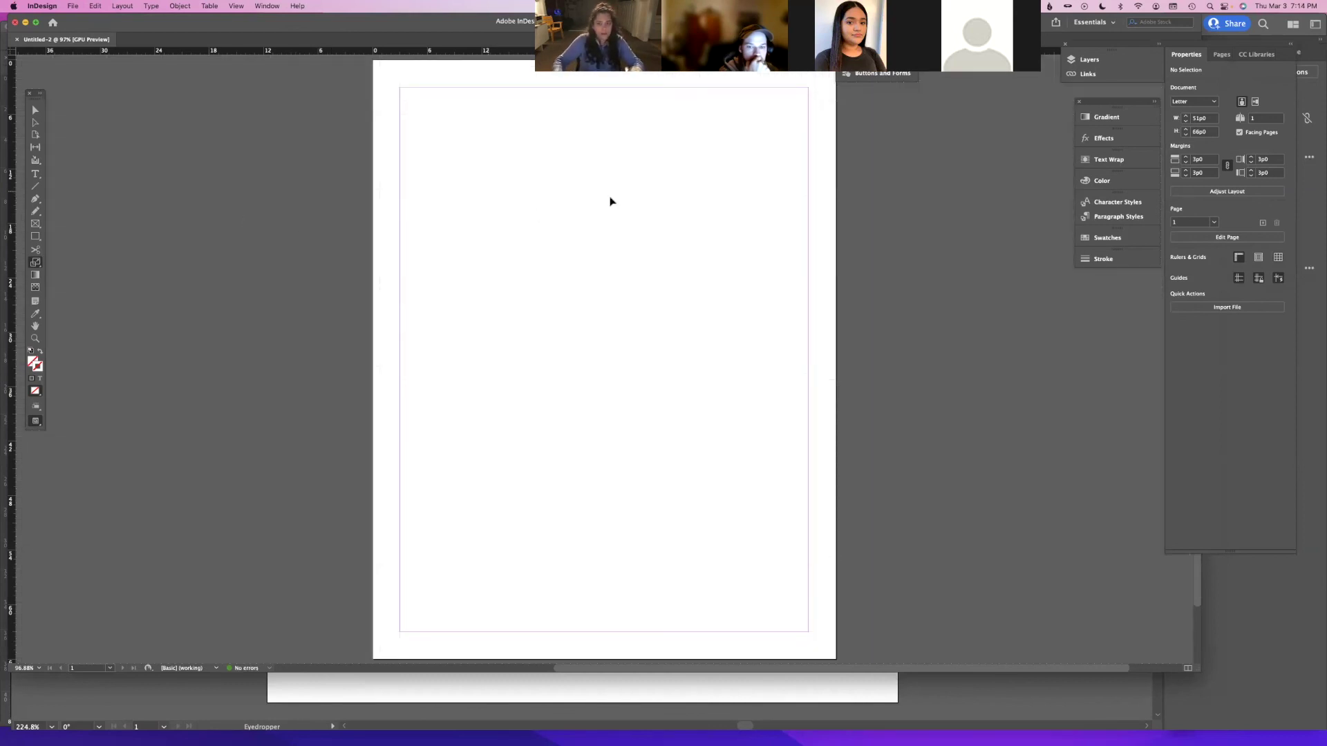
# Draw an unfilled square about 26p5 wide in the upper half of the page.
pyautogui.scroll(3, 330, 87)
pyautogui.click(35, 236)
pyautogui.moveTo(477, 212); pyautogui.dragTo(719, 472)
pyautogui.scroll(-3, 719, 470)
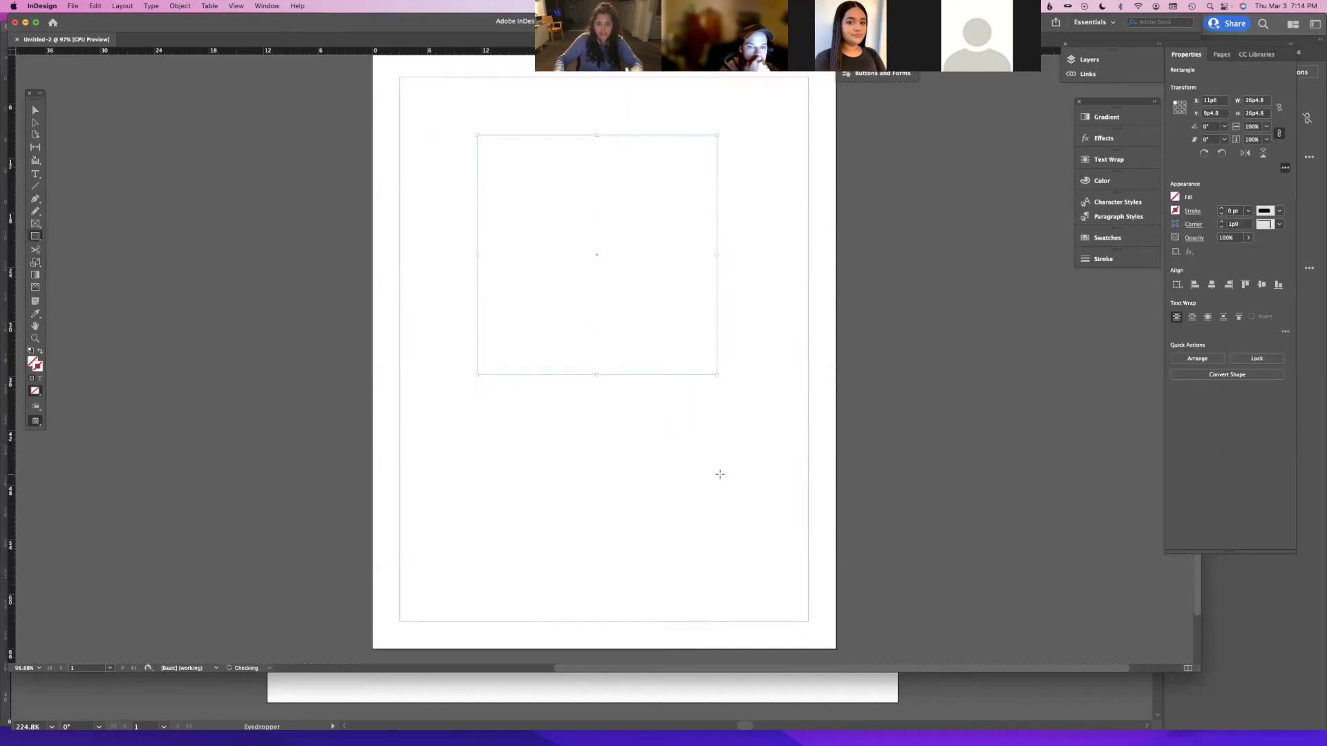
pyautogui.hscroll(2, 702, 438)
pyautogui.hscroll(2, 704, 442)
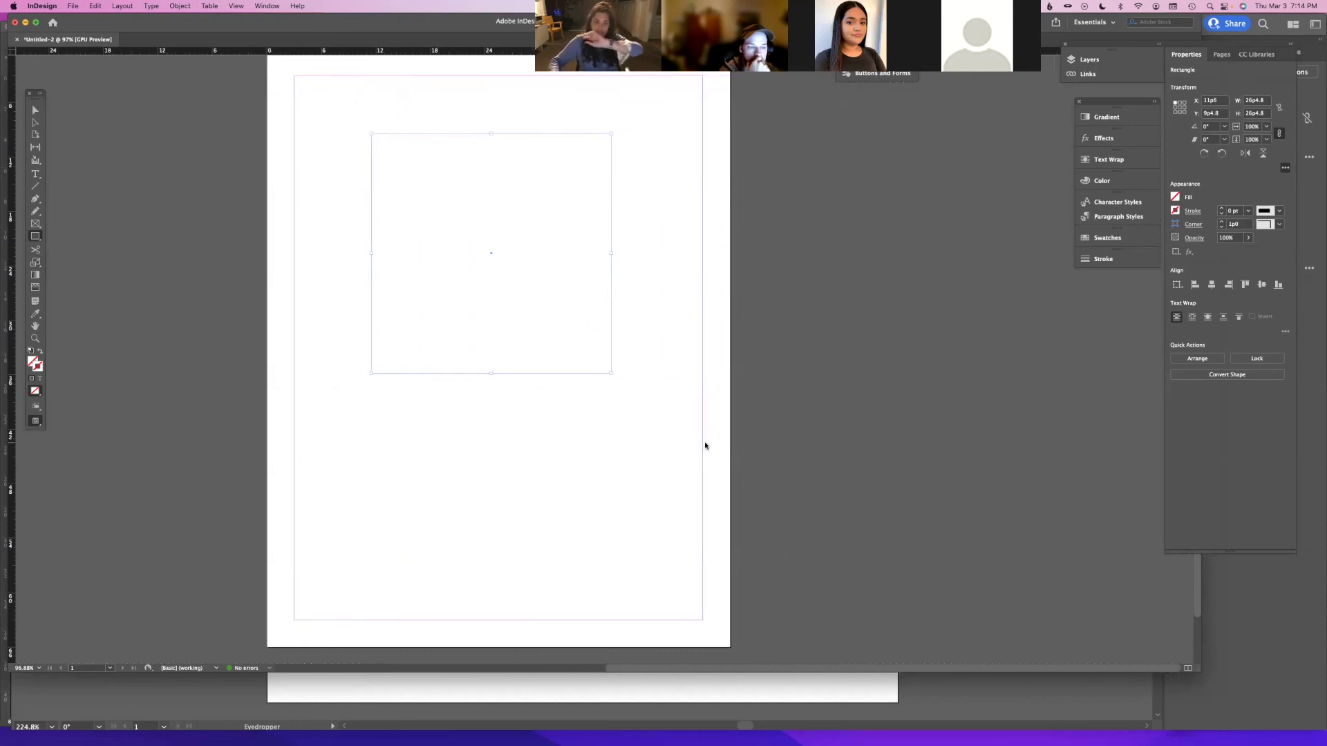
# Add a text frame below the square's left edge containing the copied hex code, completed to #231F20.
pyautogui.click(36, 175)
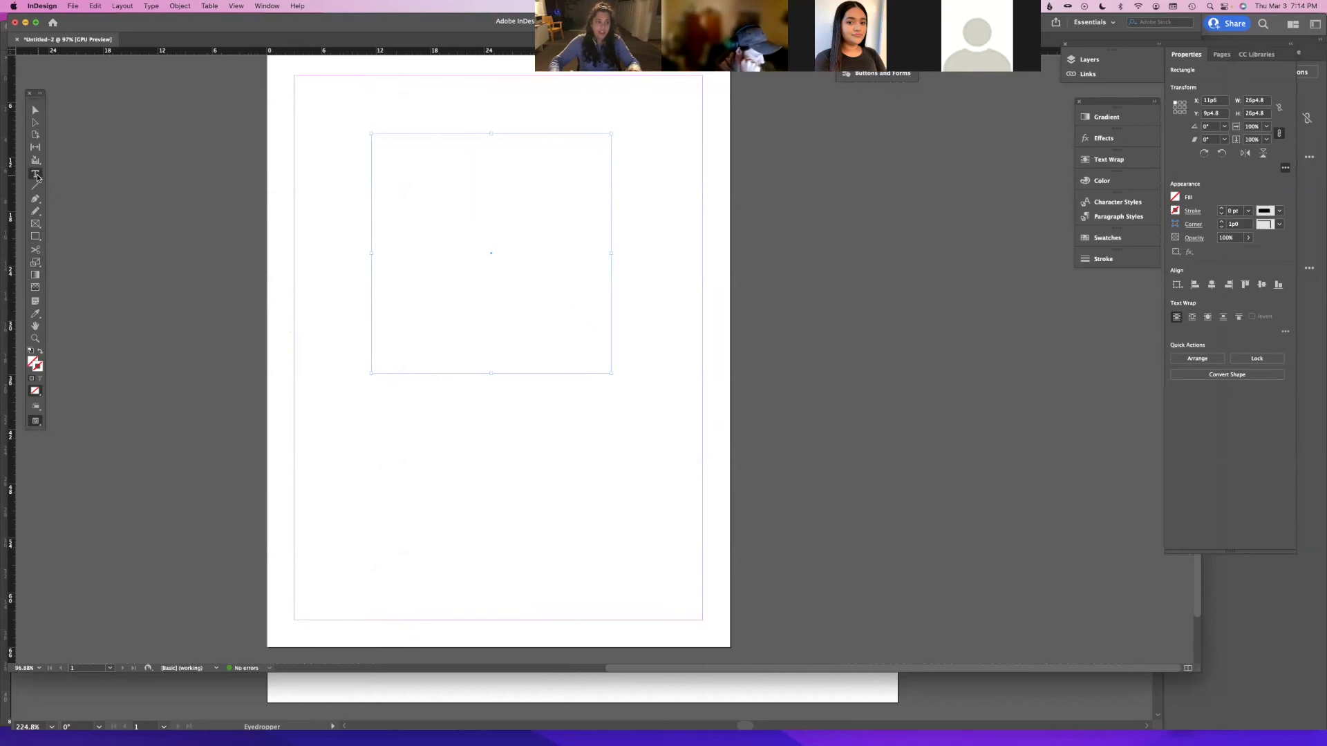
pyautogui.moveTo(369, 419); pyautogui.dragTo(456, 491)
pyautogui.press('super+v')
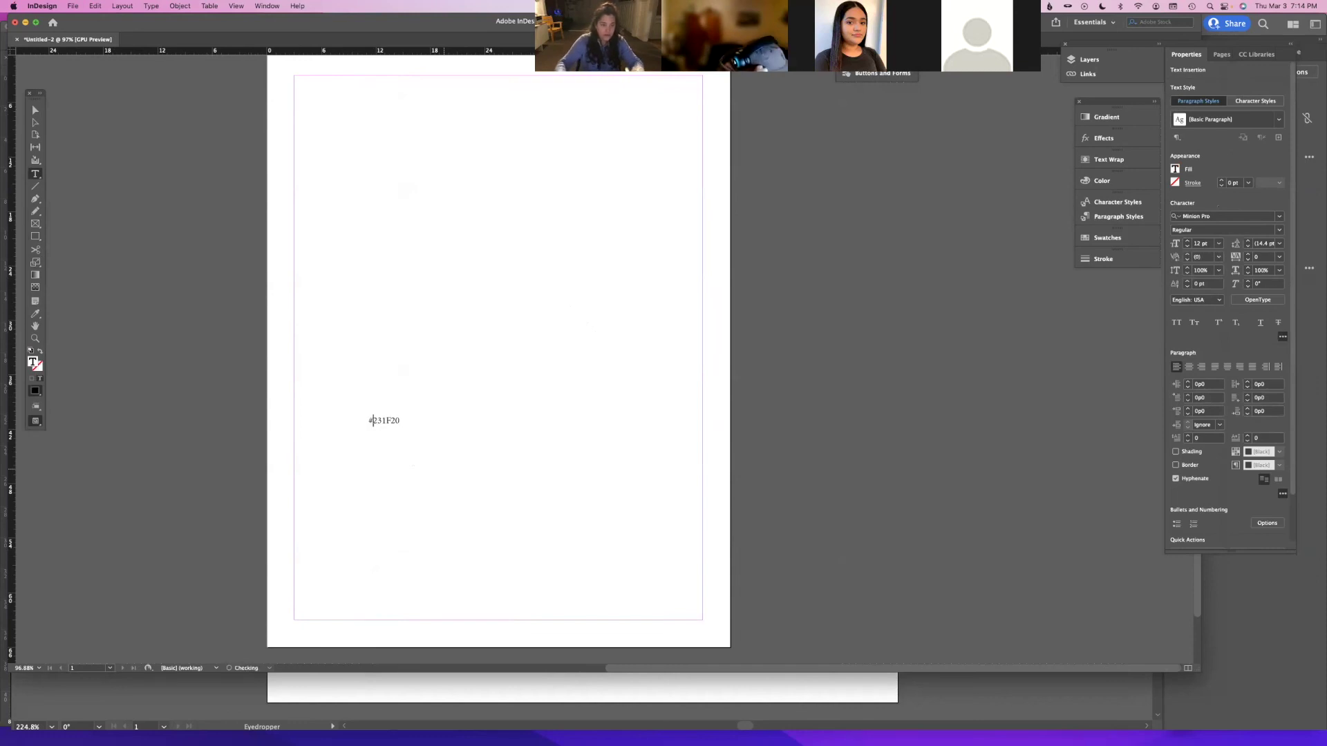
pyautogui.hscroll(-2, 462, 454)
pyautogui.press('Home')
pyautogui.write('#')
# Duplicate the #231F20 label to its right and add placeholder text beginning "this why i picjec" in a frame below both labels.
pyautogui.moveTo(501, 500); pyautogui.dragTo(545, 426)
pyautogui.click(539, 442)
pyautogui.moveTo(404, 478); pyautogui.dragTo(678, 559)
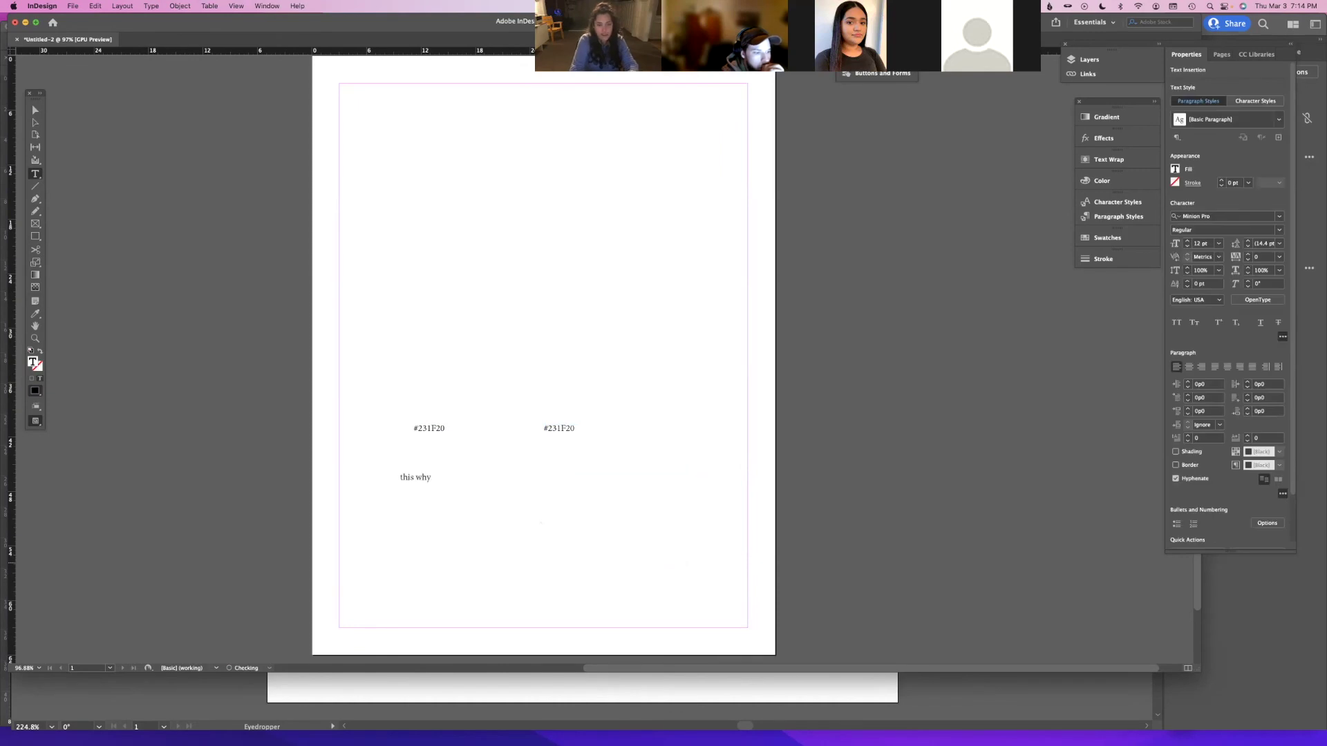
pyautogui.write('this why i picjec thiesneldfhgvdkjfhgvsldkfhbgsliu')
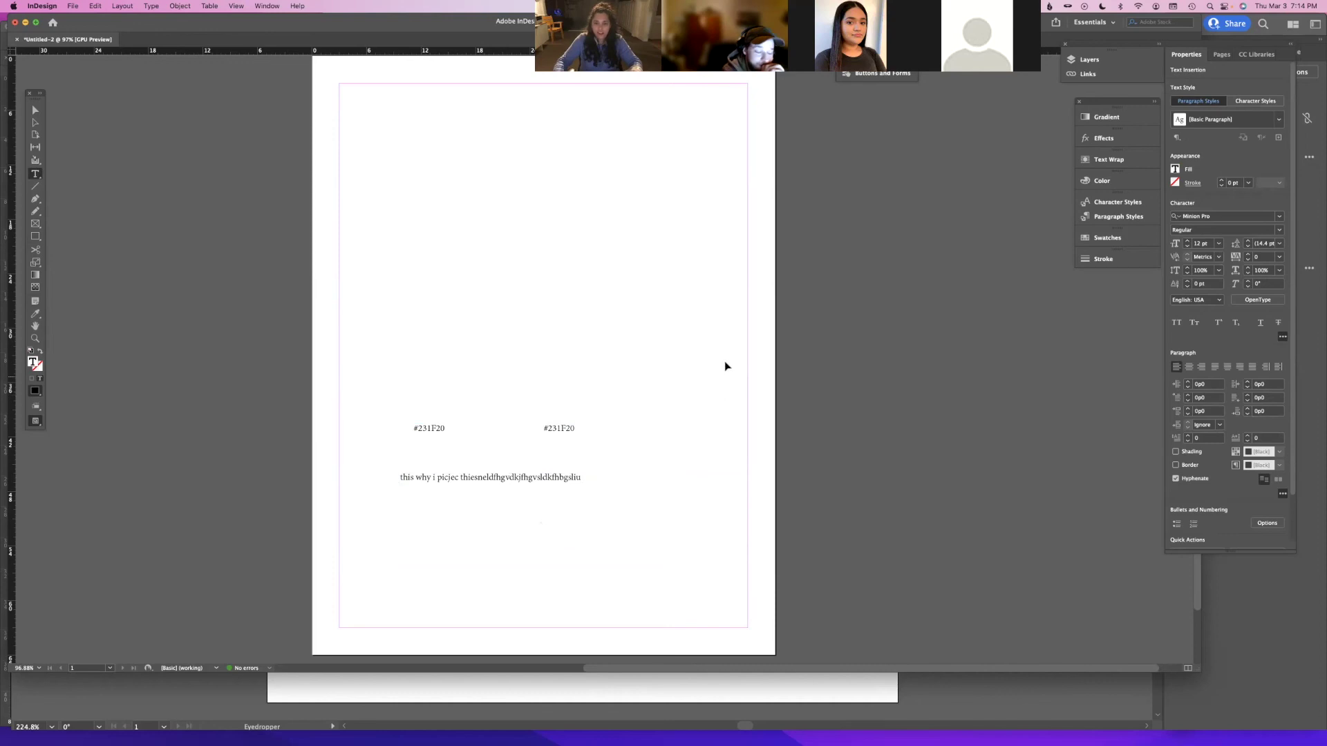
# Give the square a magenta C=0 M=100 Y=0 K=0 stroke and a yellow C=0 M=0 Y=100 K=0 fill.
pyautogui.click(631, 282)
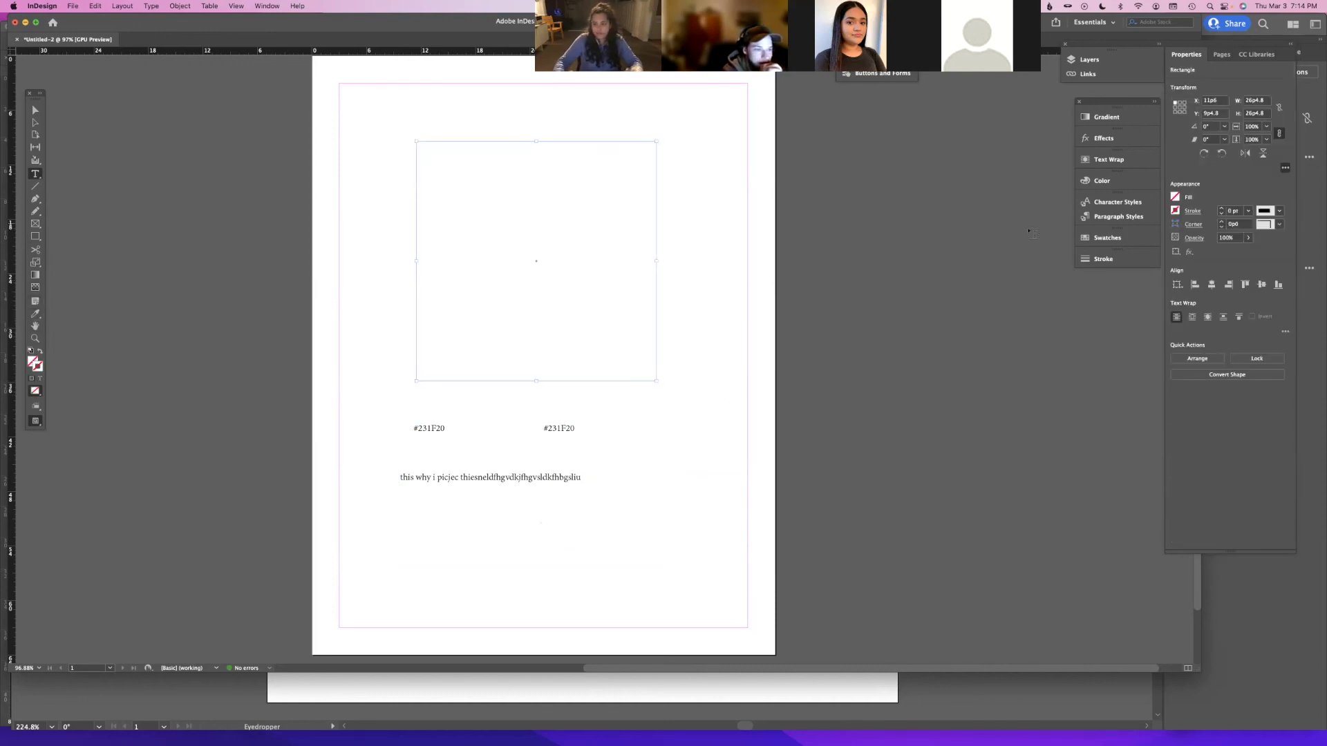
pyautogui.click(1091, 236)
pyautogui.click(961, 323)
pyautogui.click(954, 249)
pyautogui.click(981, 335)
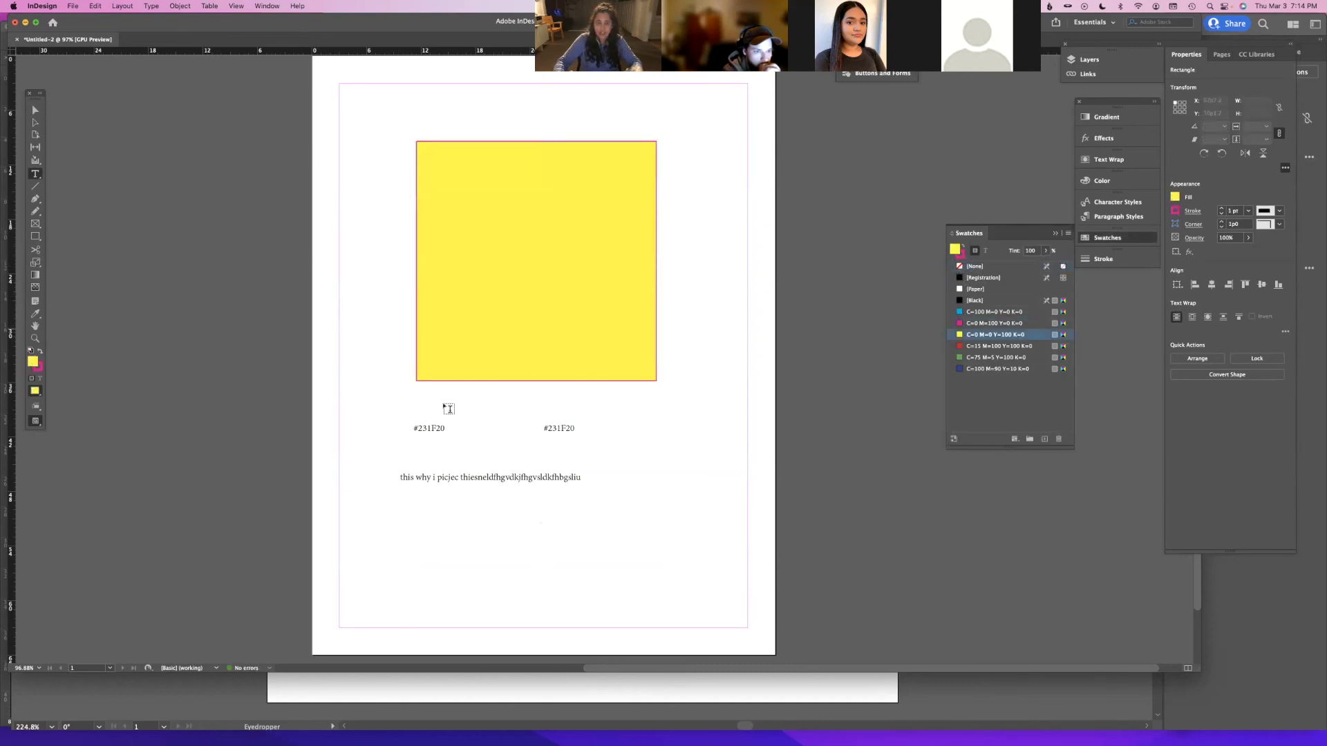
pyautogui.click(477, 405)
# Copy the black and pink rectangles from the Illustrator document, paste them in InDesign and move them right of the labels.
pyautogui.press('super+Tab')
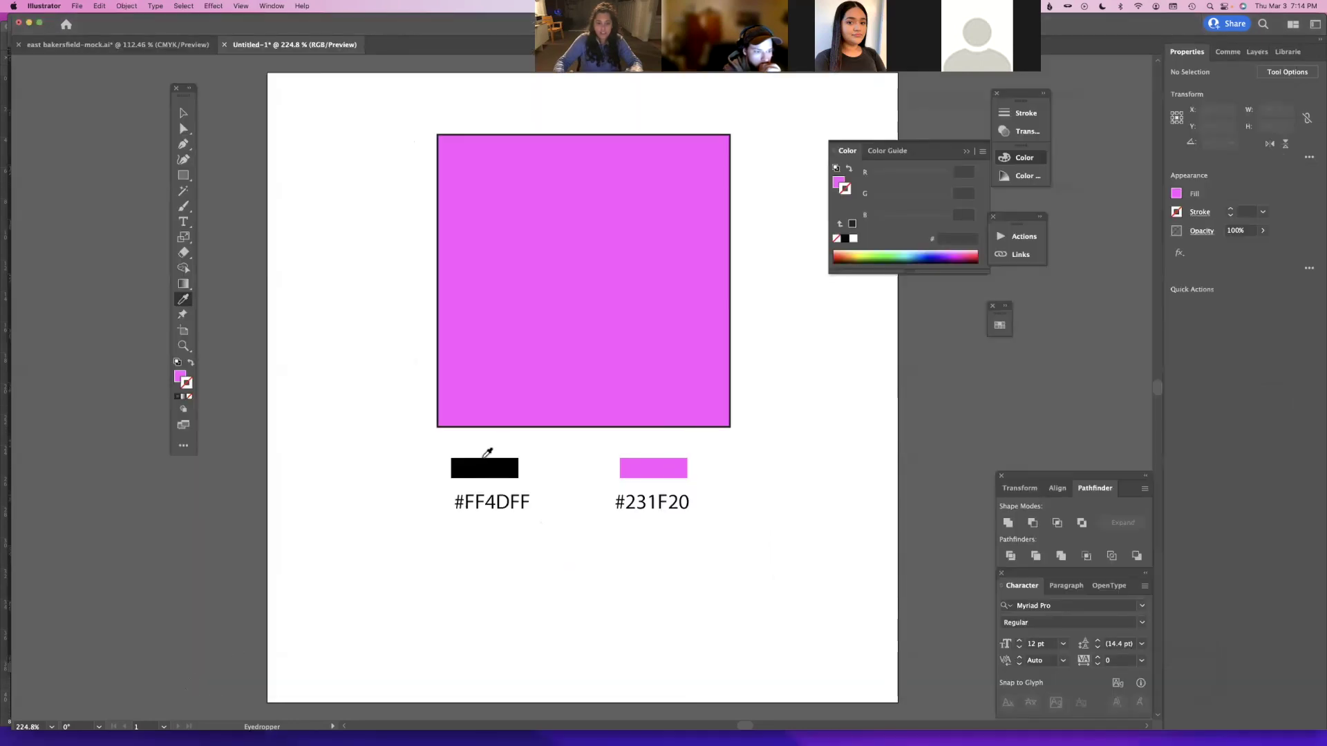
pyautogui.click(486, 468)
pyautogui.keyDown('shift'); pyautogui.click(652, 473); pyautogui.keyUp('shift')
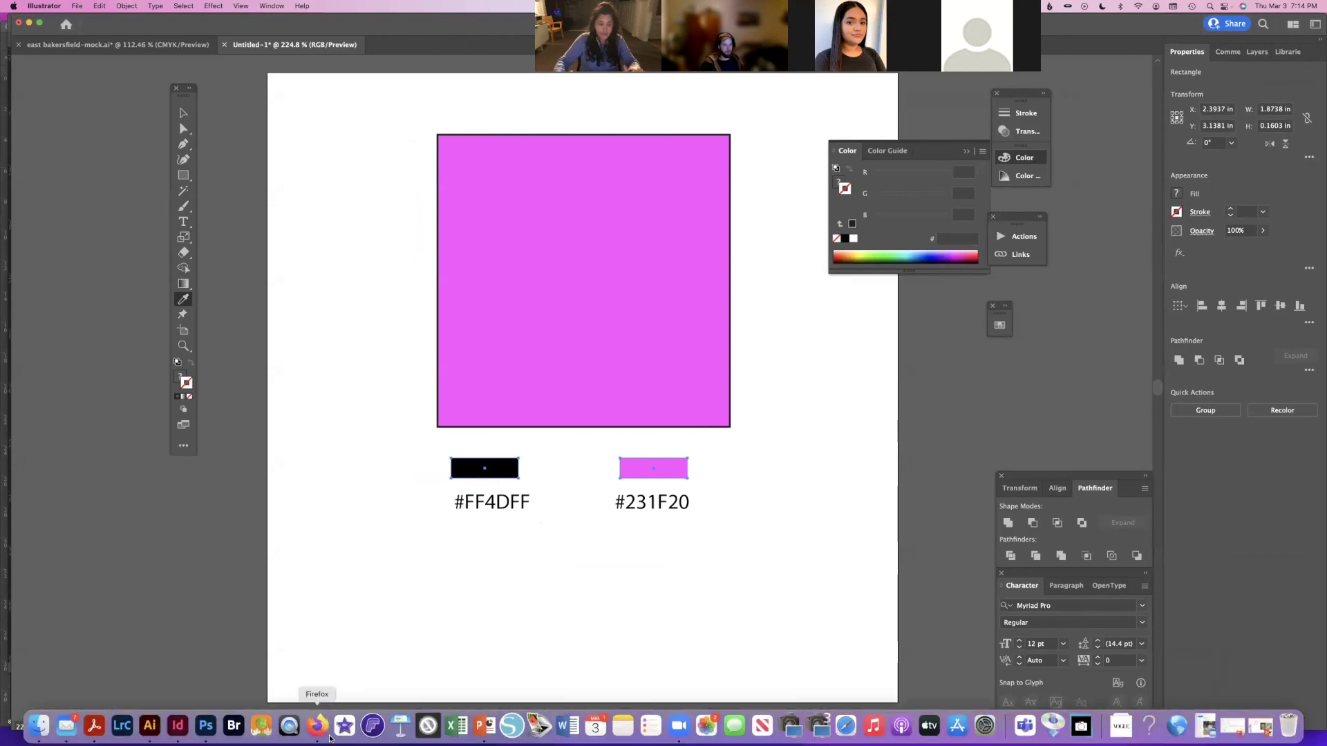
pyautogui.click(186, 726)
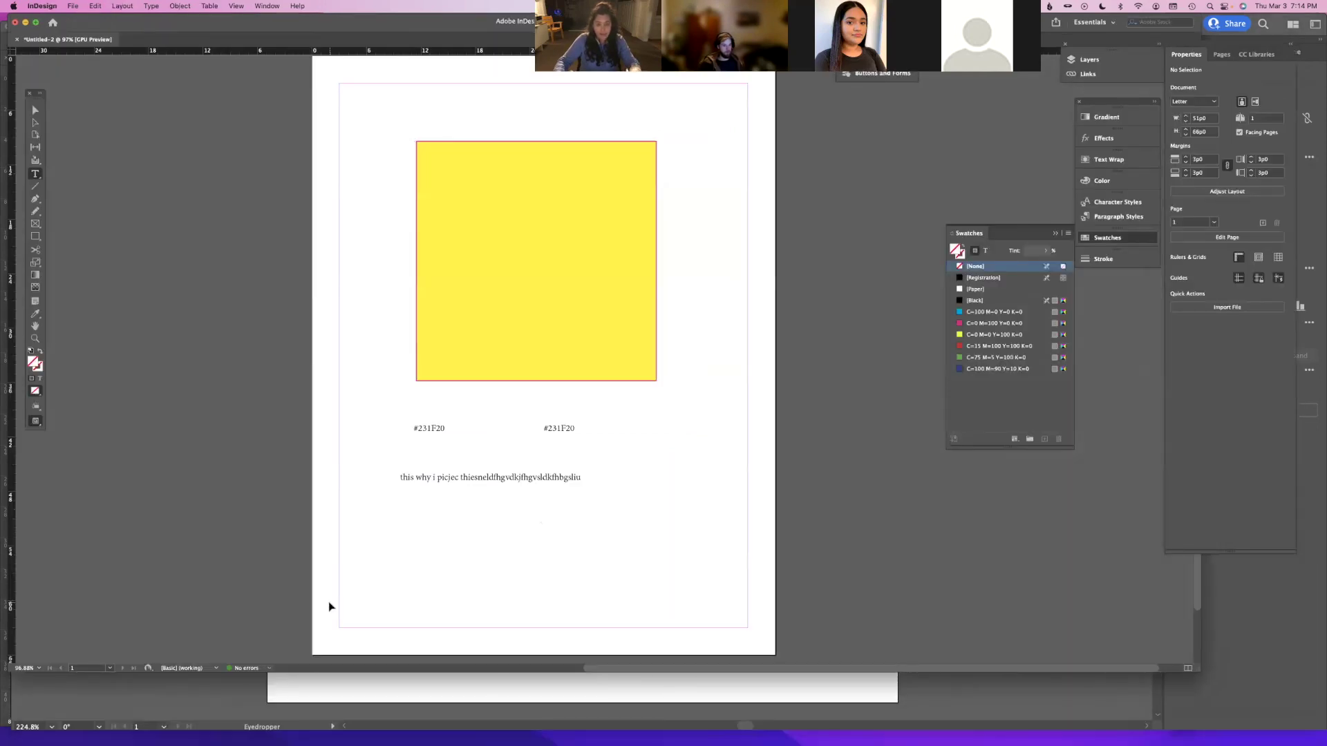
pyautogui.press('super+v')
pyautogui.click(36, 112)
pyautogui.moveTo(544, 353); pyautogui.dragTo(691, 448)
pyautogui.click(207, 311)
# Sample the large square's yellow fill and magenta stroke, and draw a small rectangle with them above each hex label.
pyautogui.click(36, 314)
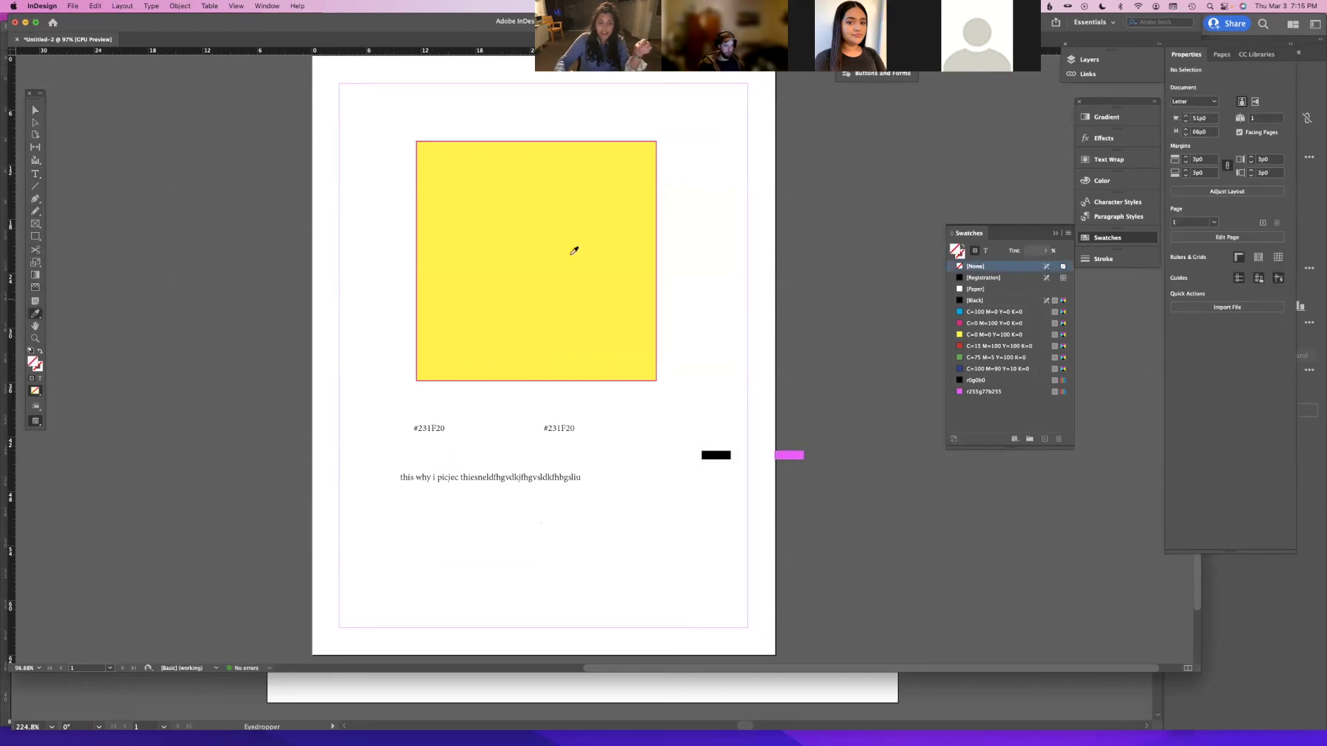
pyautogui.click(613, 287)
pyautogui.press('m')
pyautogui.moveTo(412, 402); pyautogui.dragTo(448, 412)
pyautogui.moveTo(553, 408); pyautogui.dragTo(586, 412)
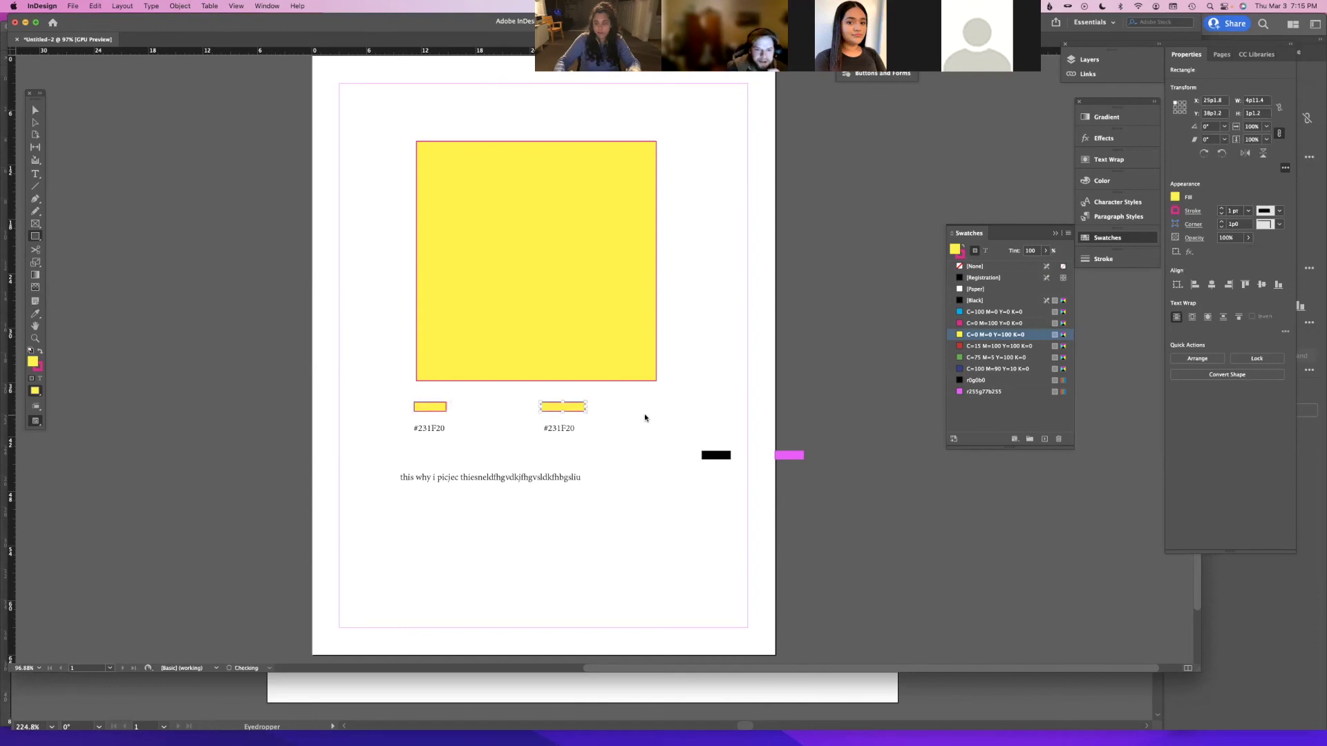
pyautogui.press('super+shift+a')
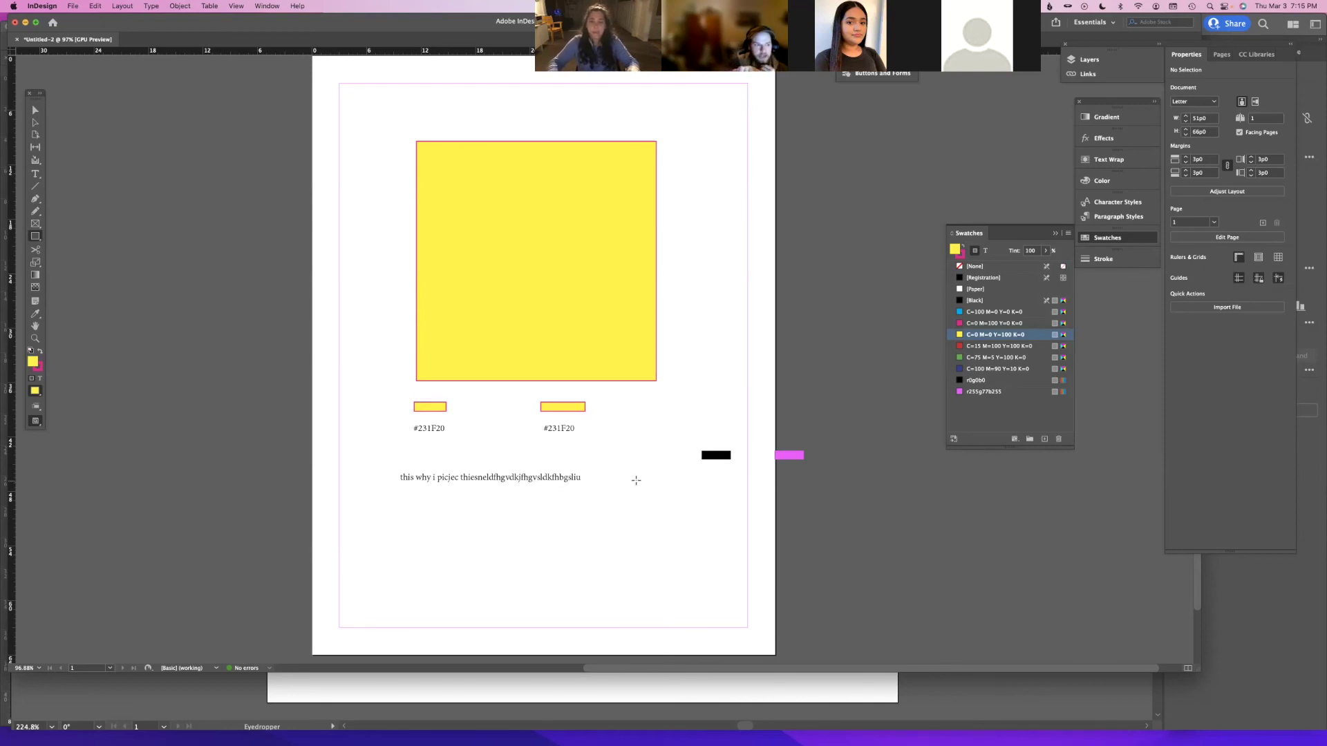
# Change the yellow swatch's color mode from CMYK to RGB and apply it.
pyautogui.doubleClick(959, 336)
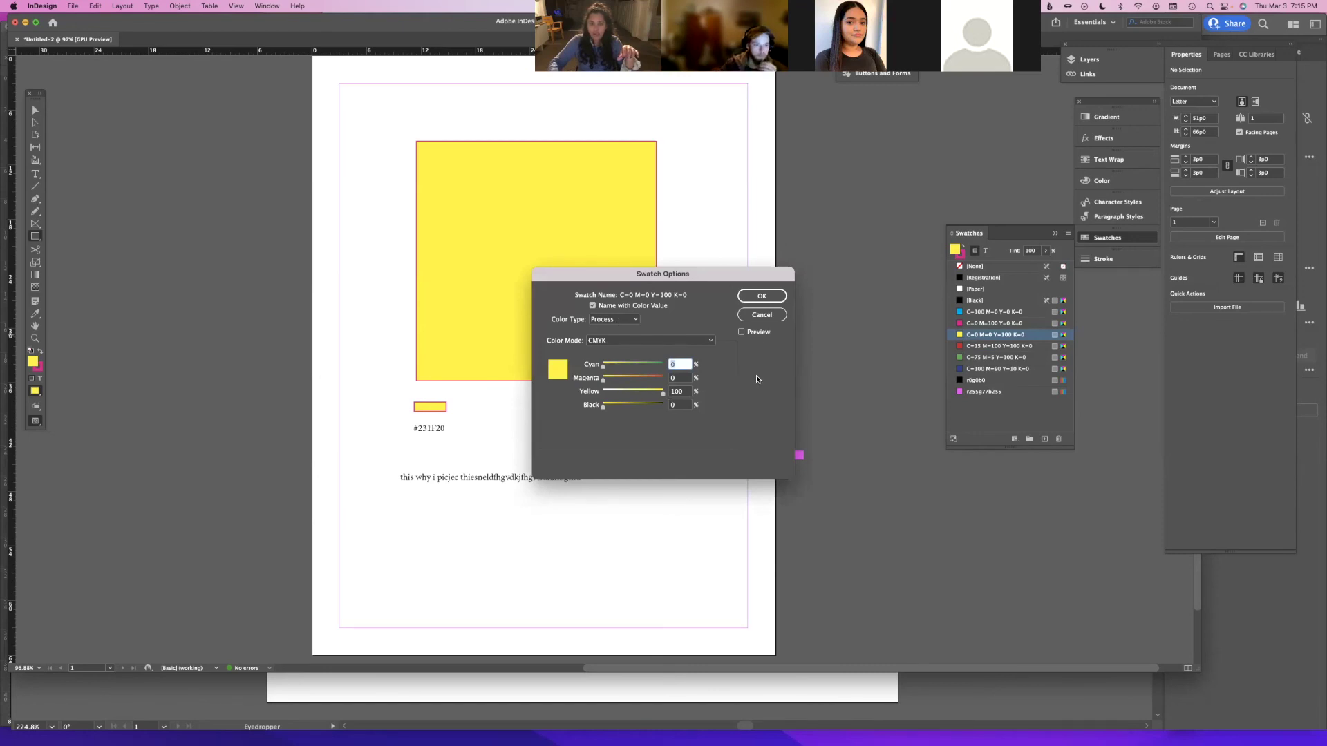
pyautogui.click(611, 342)
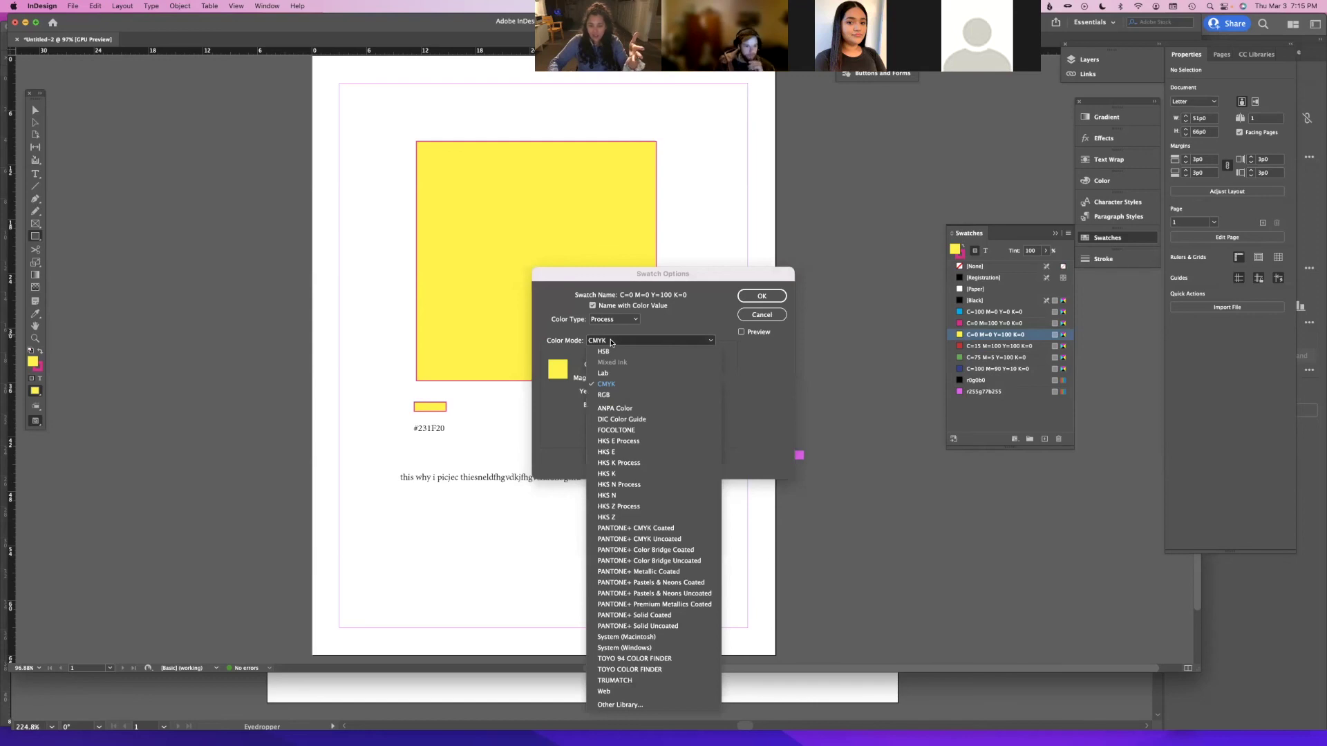
pyautogui.click(607, 394)
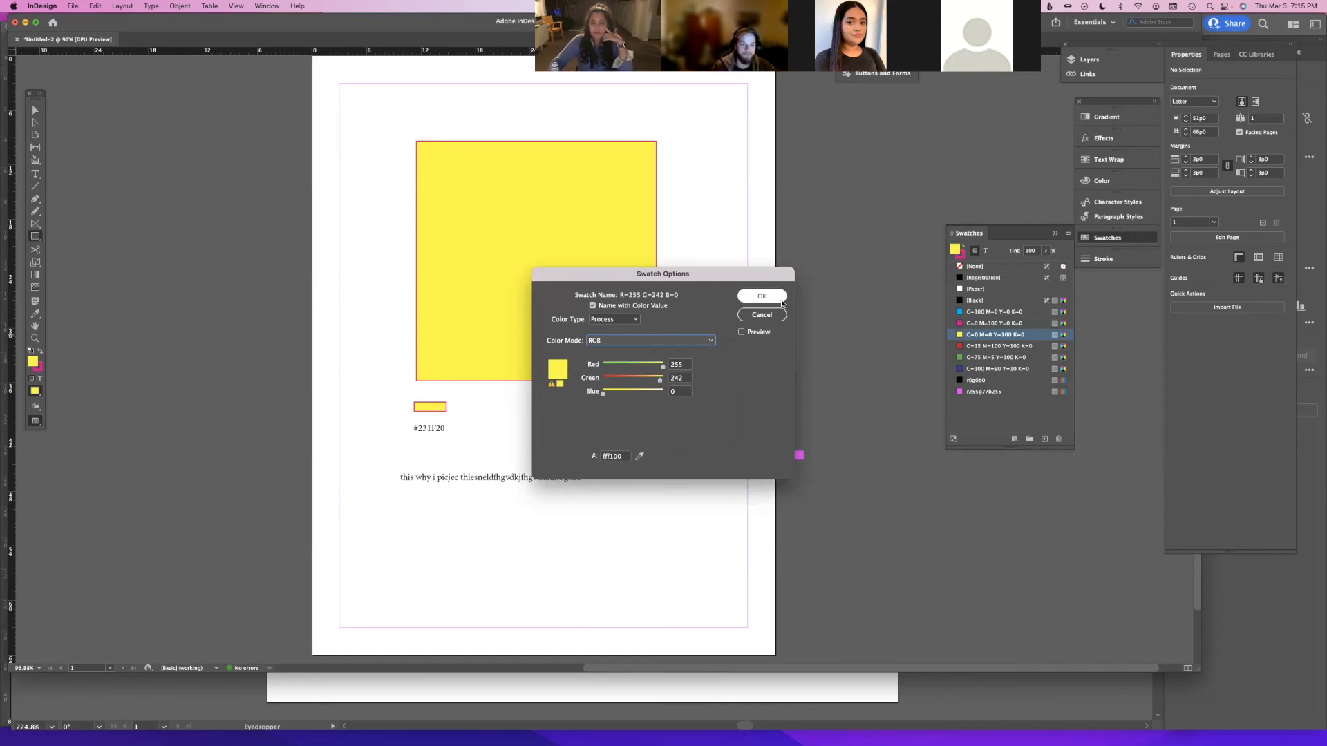
pyautogui.press('Return')
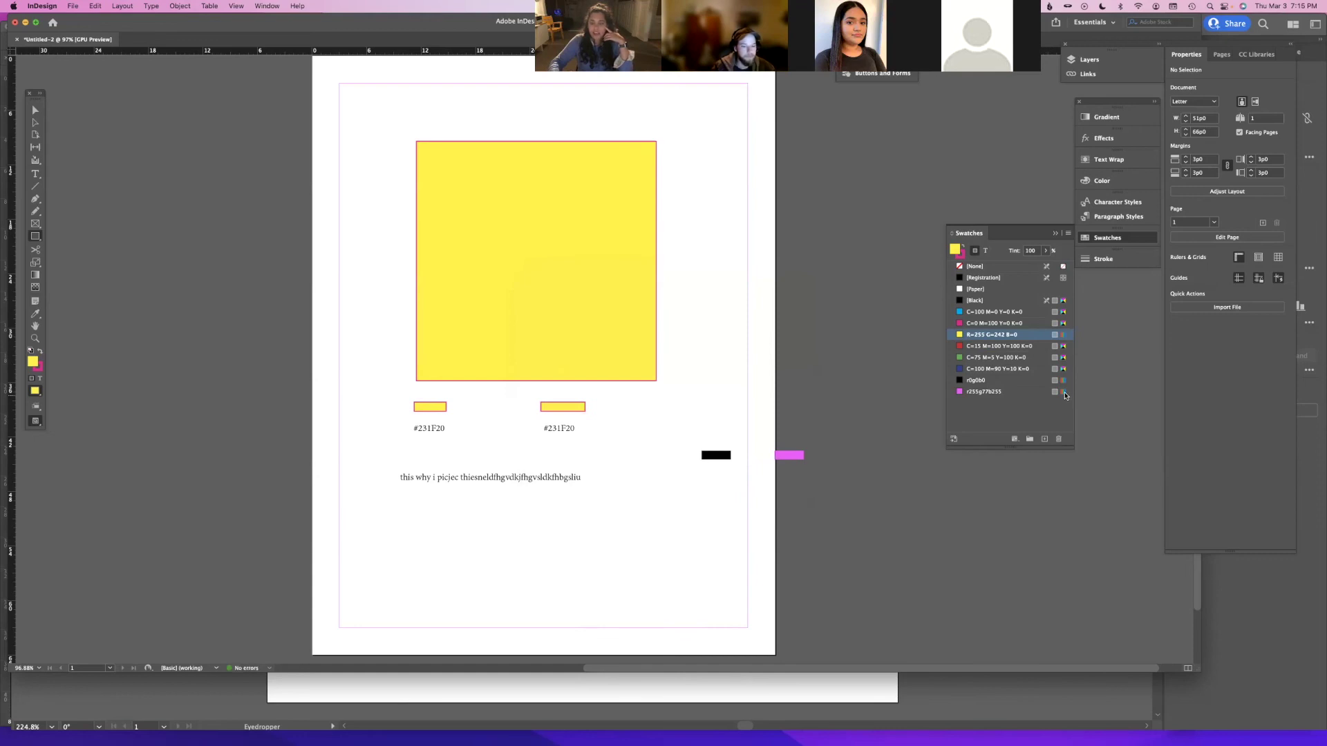